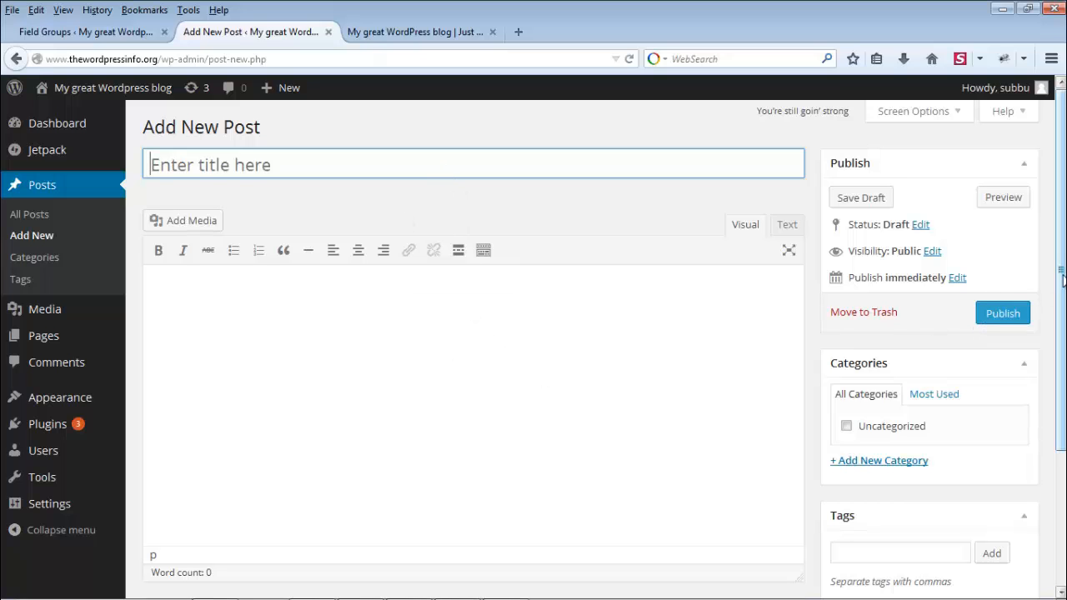
{"action": "scroll", "coordinate": [1050, 301], "scroll_direction": "down", "scroll_amount": 1}
{"action": "scroll", "coordinate": [604, 344], "scroll_direction": "down", "scroll_amount": 4}
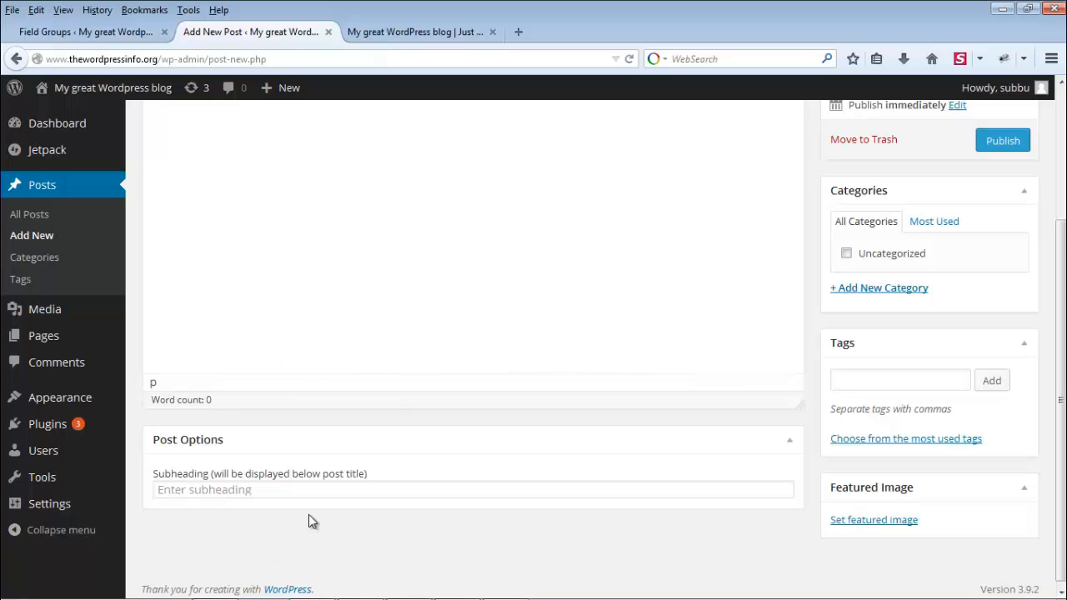
{"action": "scroll", "coordinate": [375, 454], "scroll_direction": "up", "scroll_amount": 4}
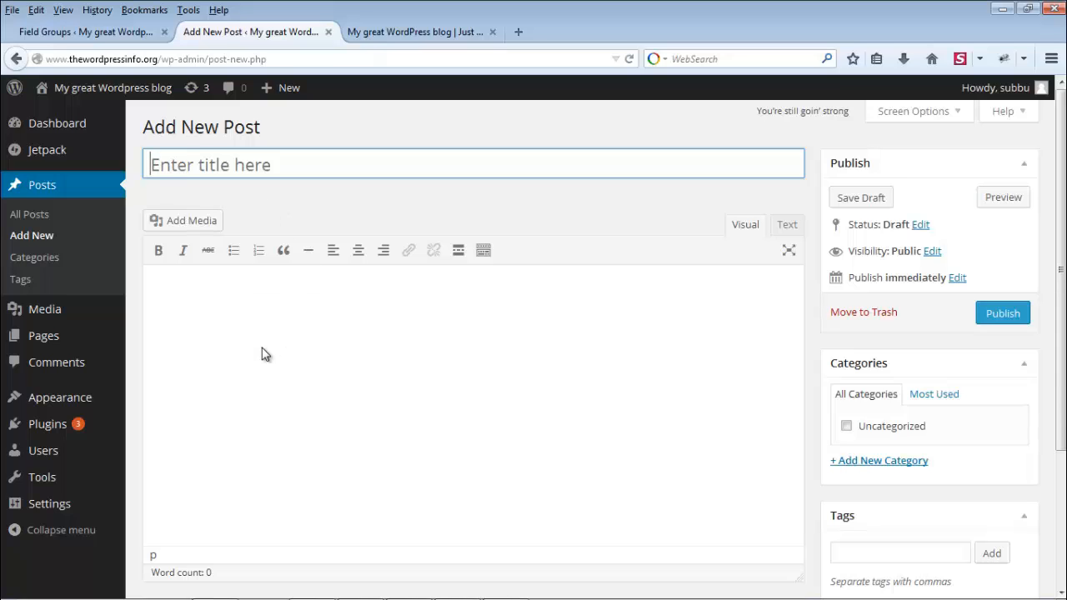
{"action": "mouse_move", "coordinate": [56, 429]}
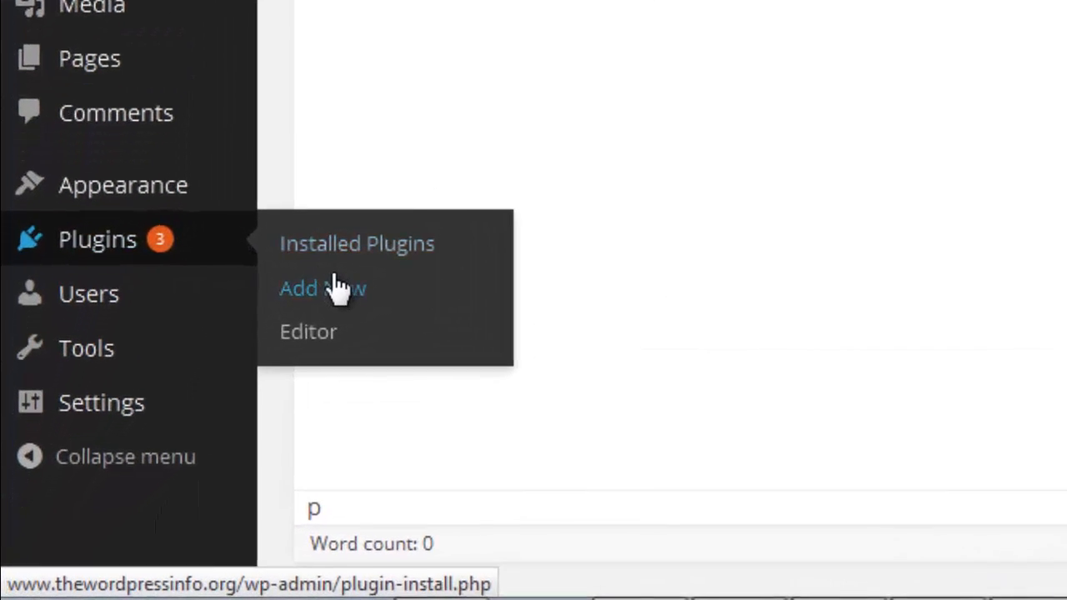
Step: Find 'Advanced Custom Fields' under Plugins > Add New, then install and activate version 4.3.8
{"action": "left_click", "coordinate": [451, 270]}
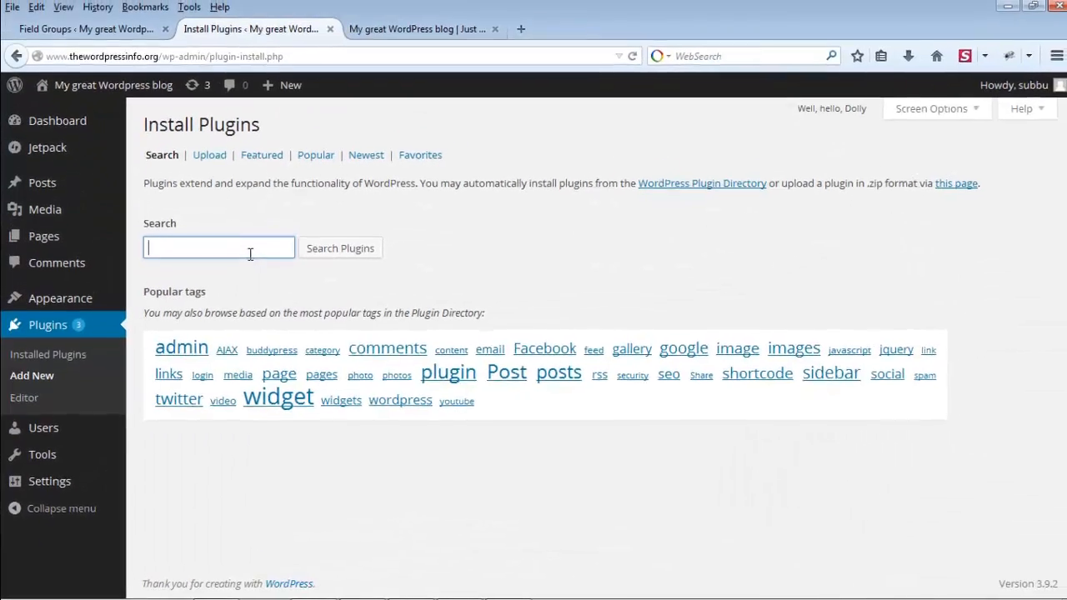
{"action": "left_click", "coordinate": [250, 254]}
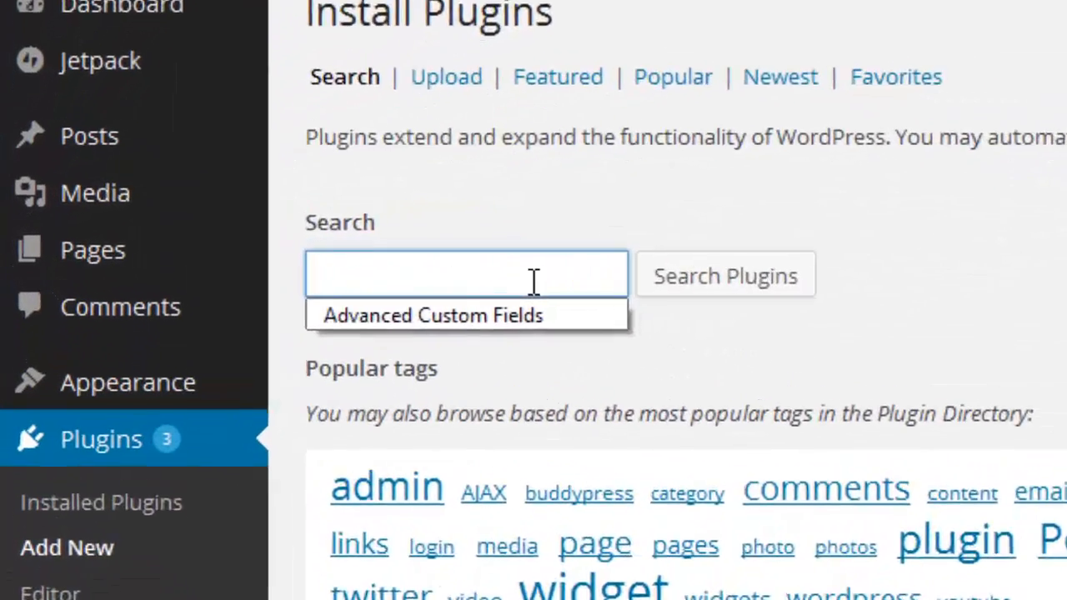
{"action": "type", "text": "Ad"}
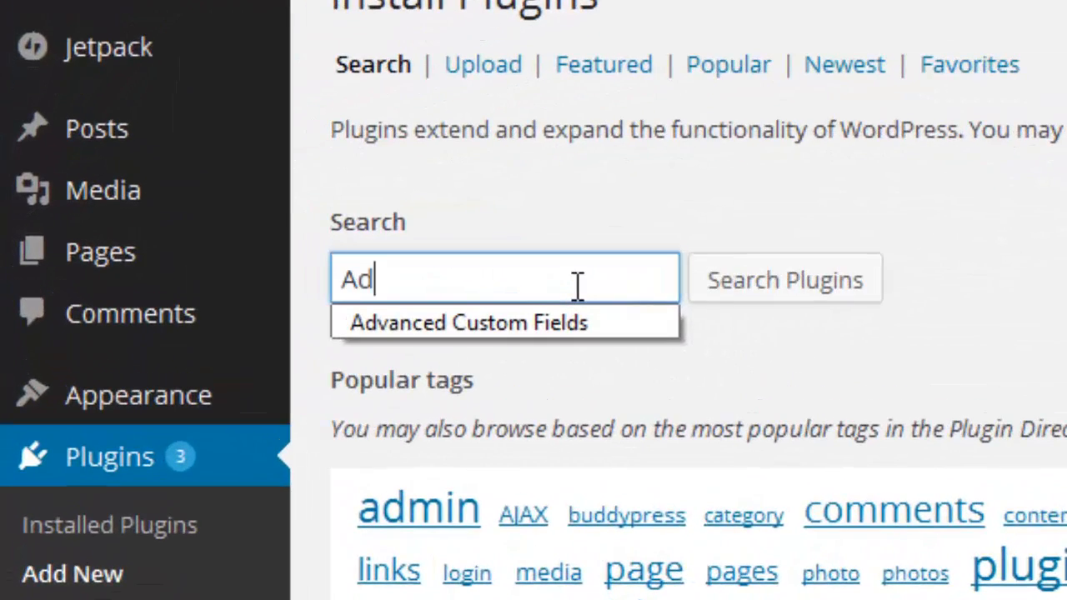
{"action": "type", "text": "vanced Custo"}
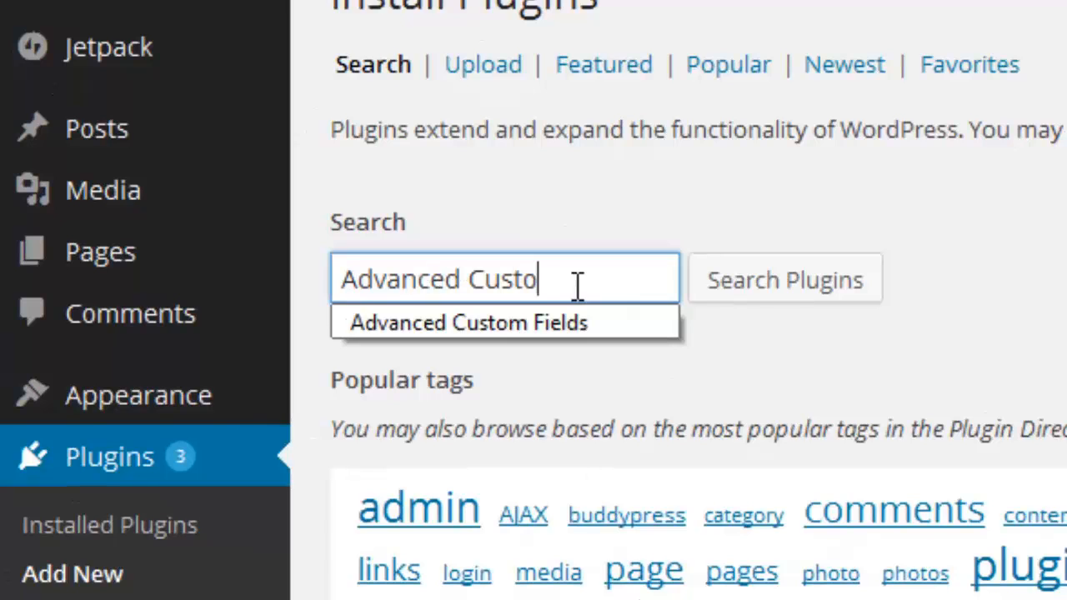
{"action": "type", "text": "m Fields"}
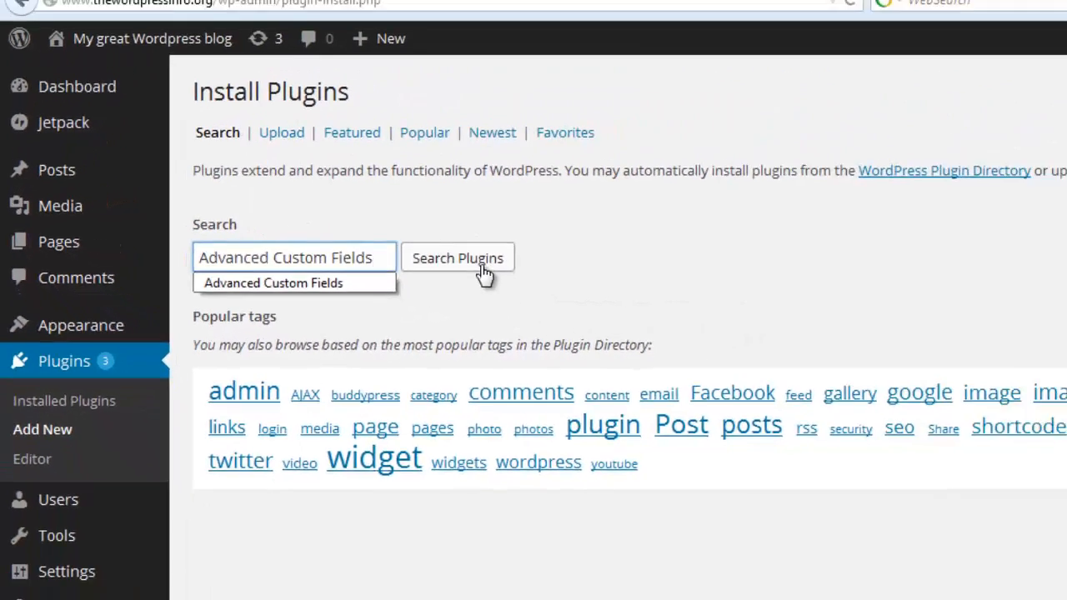
{"action": "left_click", "coordinate": [482, 268]}
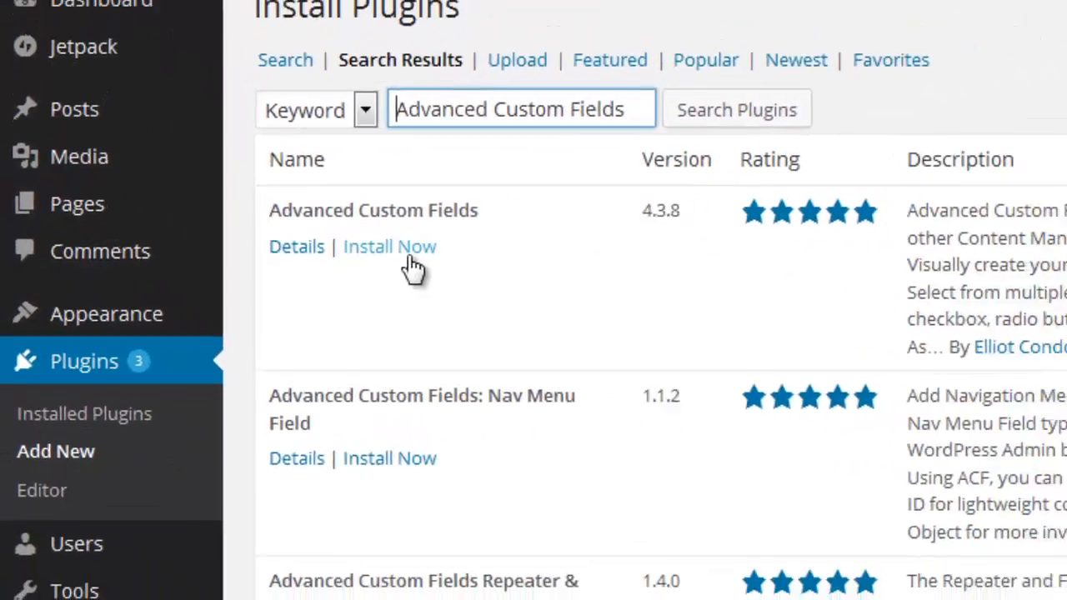
{"action": "left_click", "coordinate": [480, 248]}
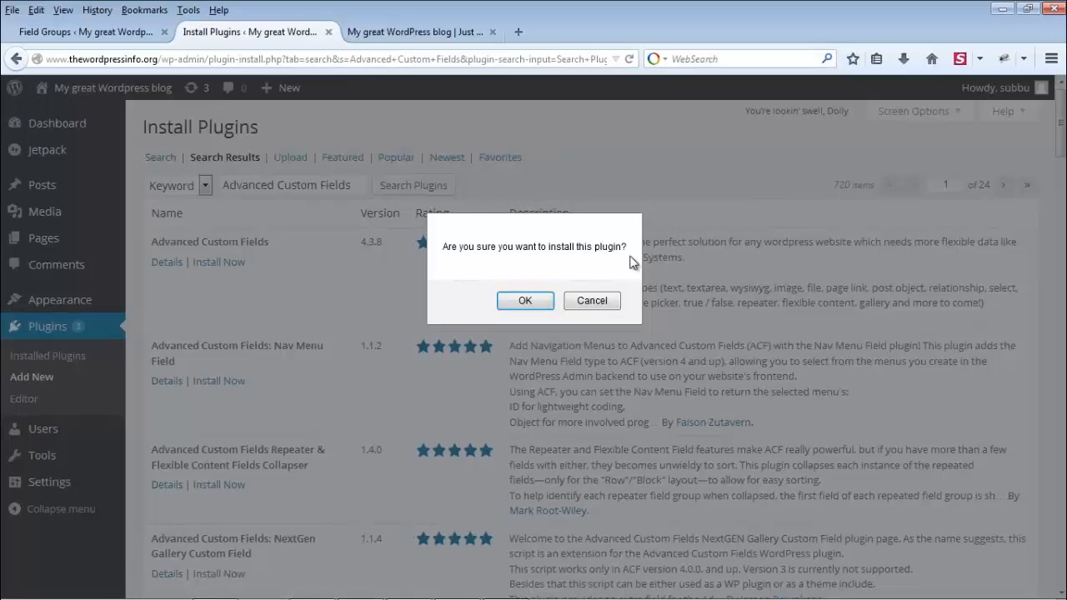
{"action": "left_click", "coordinate": [523, 301]}
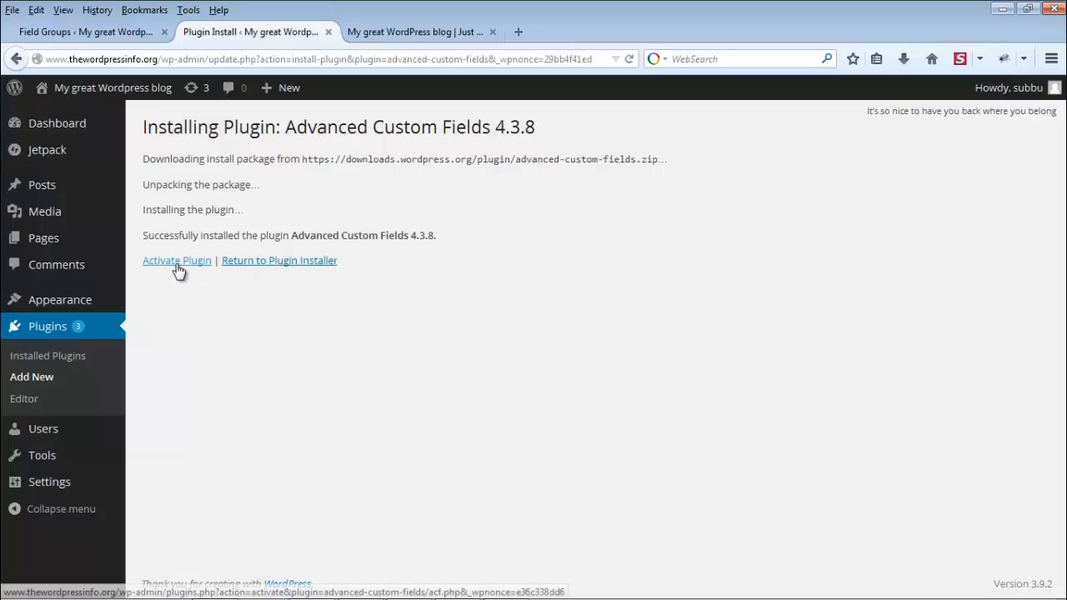
{"action": "left_click", "coordinate": [178, 265]}
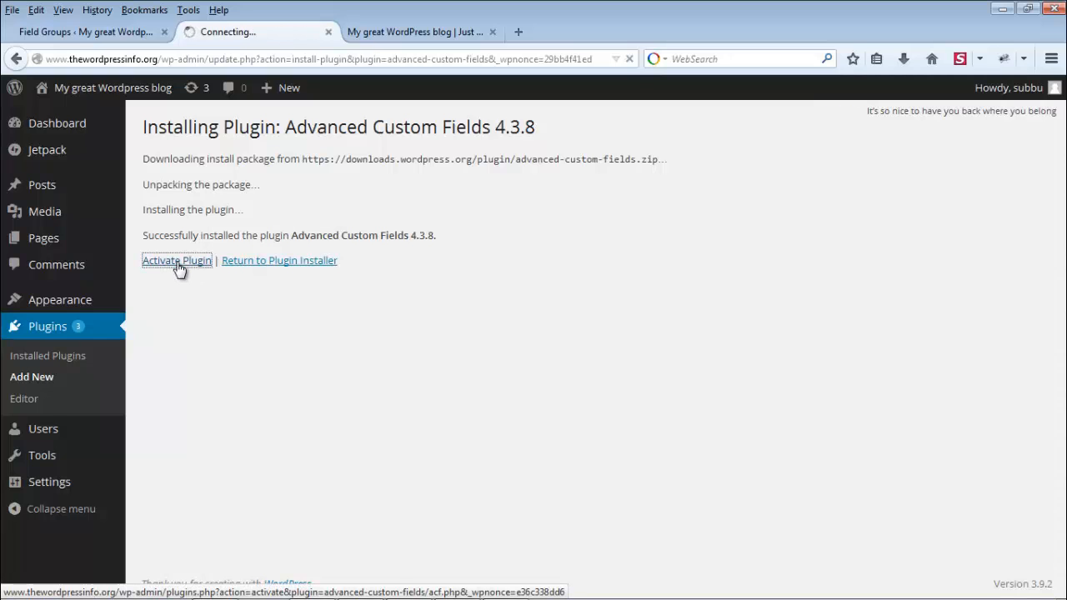
{"action": "scroll", "coordinate": [495, 292], "scroll_direction": "down", "scroll_amount": 3}
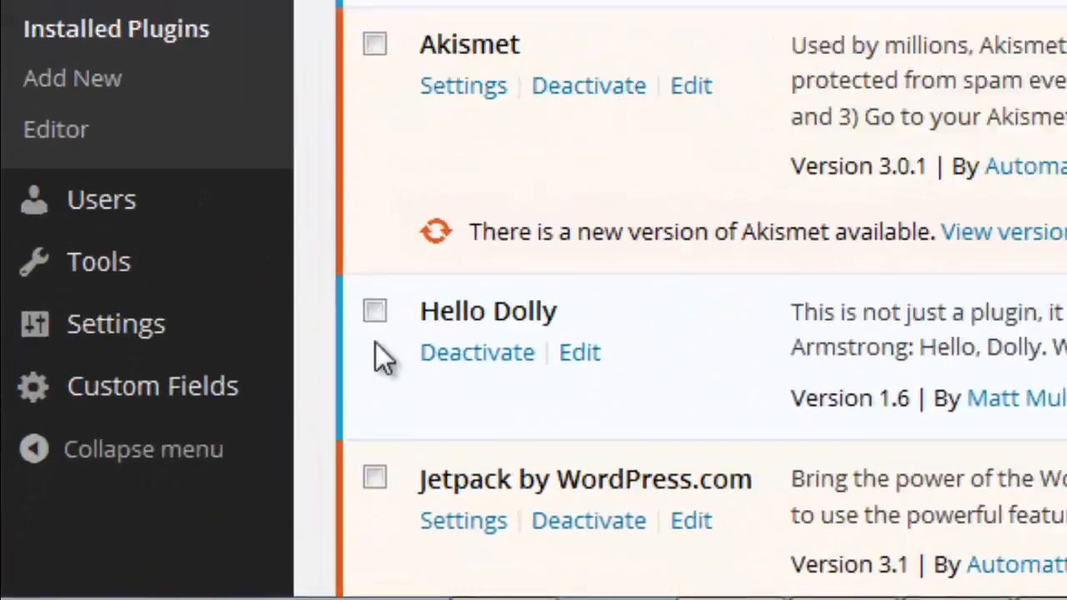
Step: Go to the Custom Fields Field Groups page from the admin menu flyout
{"action": "mouse_move", "coordinate": [66, 519]}
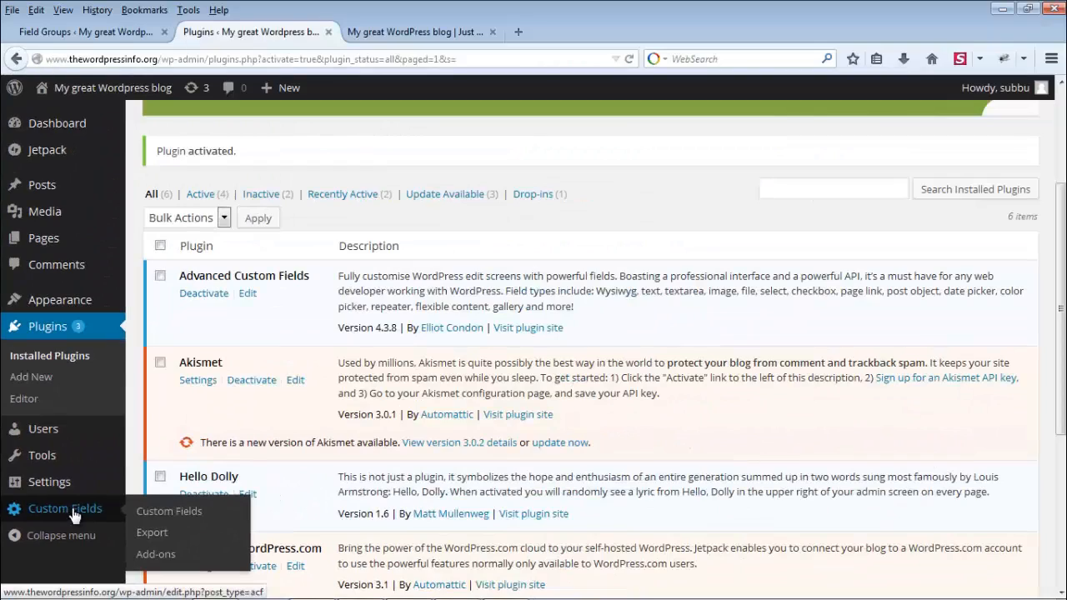
{"action": "left_click", "coordinate": [275, 292]}
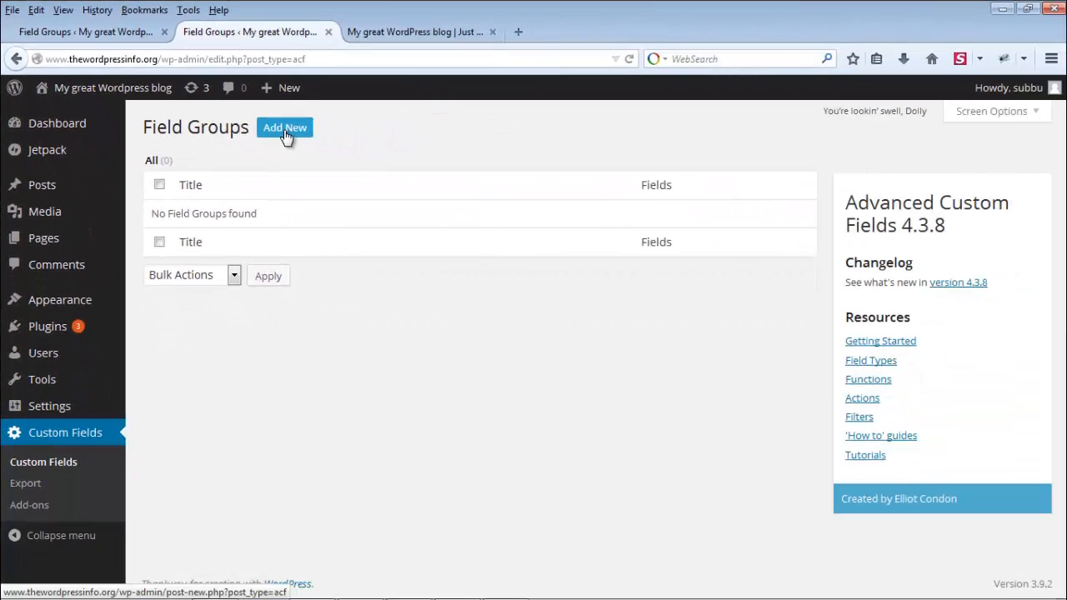
Step: Add a new field group and title it 'Test Field Group'
{"action": "left_click", "coordinate": [285, 129]}
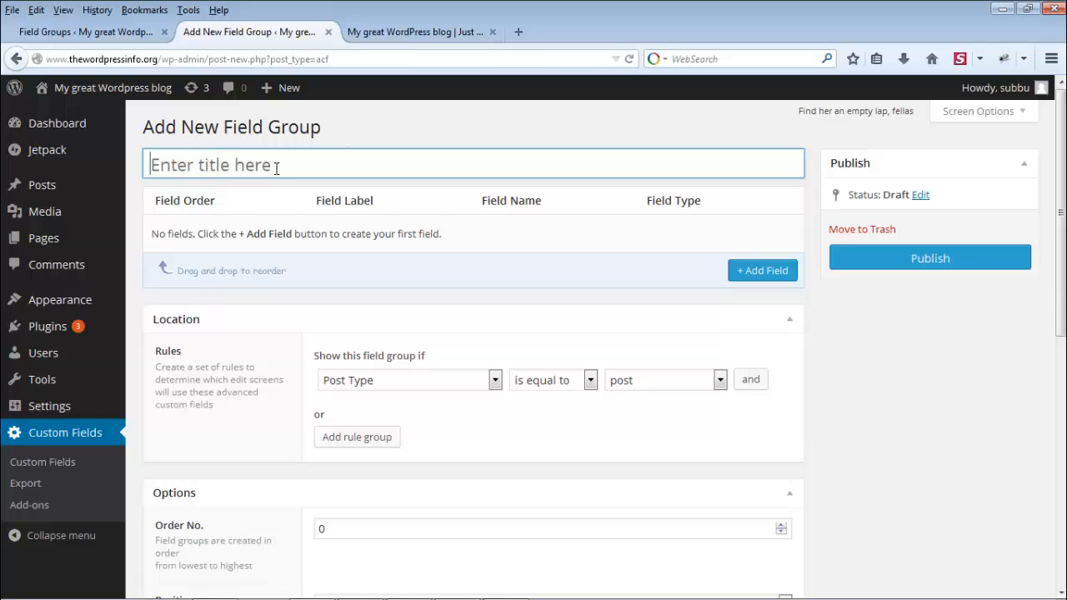
{"action": "type", "text": "Test Field"}
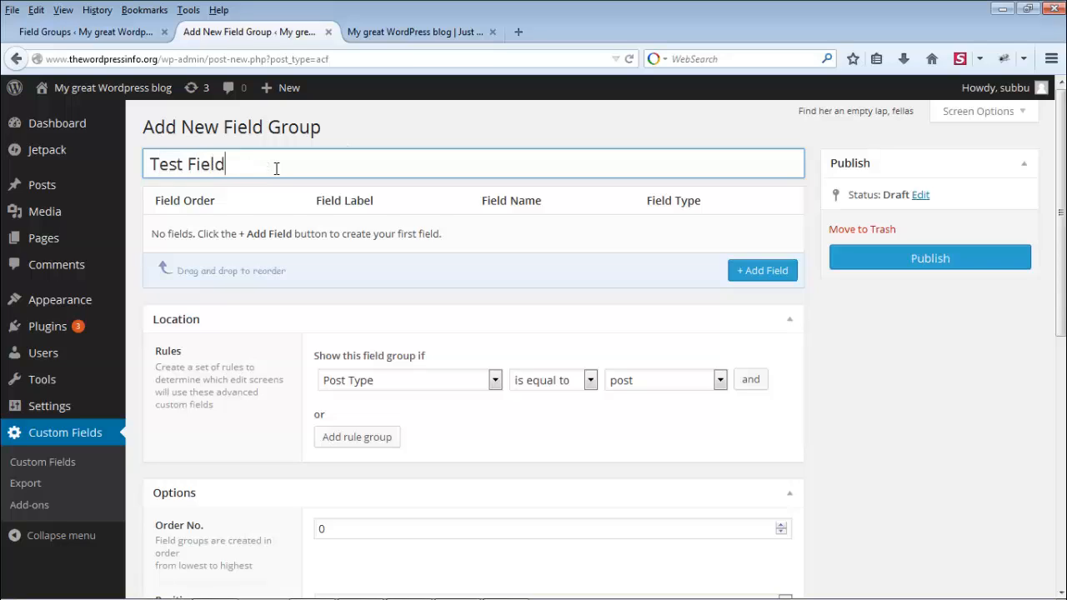
{"action": "type", "text": " Group"}
Step: Add a Text field labelled 'Phone No' with field name phone_no
{"action": "left_click", "coordinate": [765, 273]}
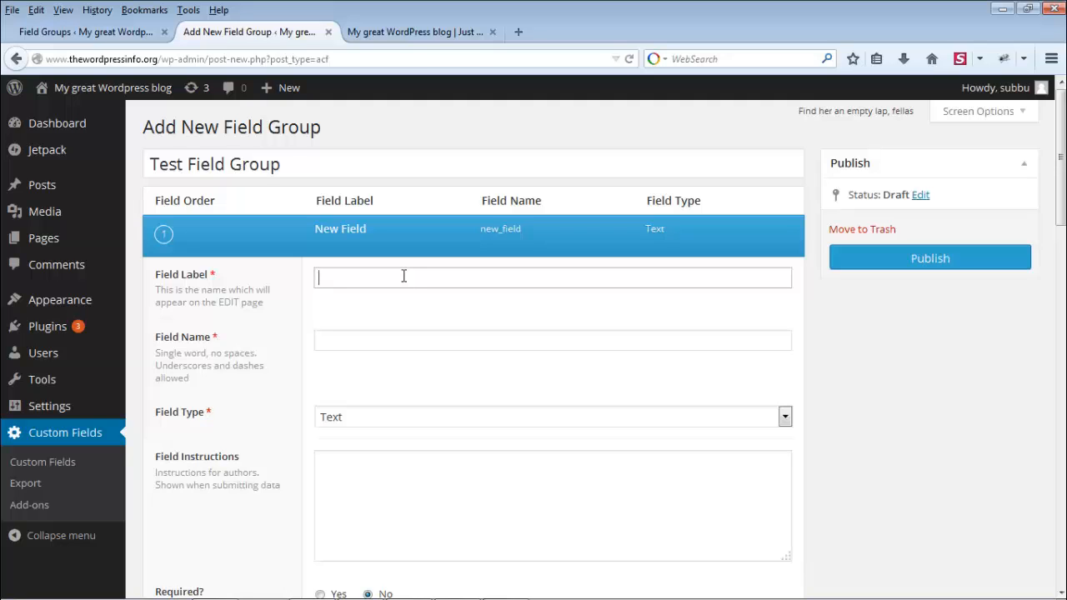
{"action": "type", "text": "Phone No"}
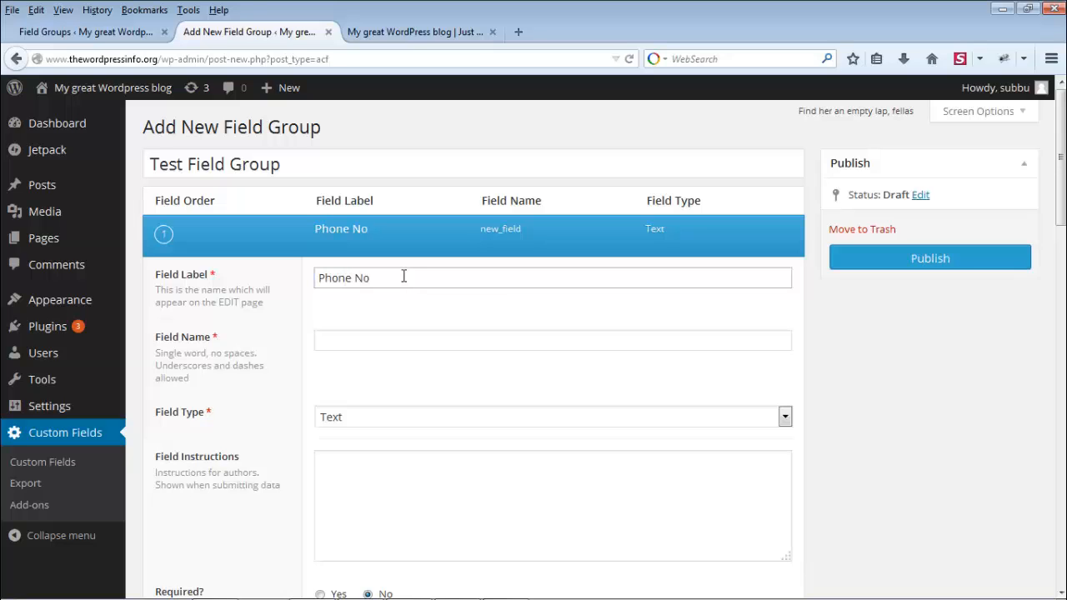
{"action": "key", "text": "Tab"}
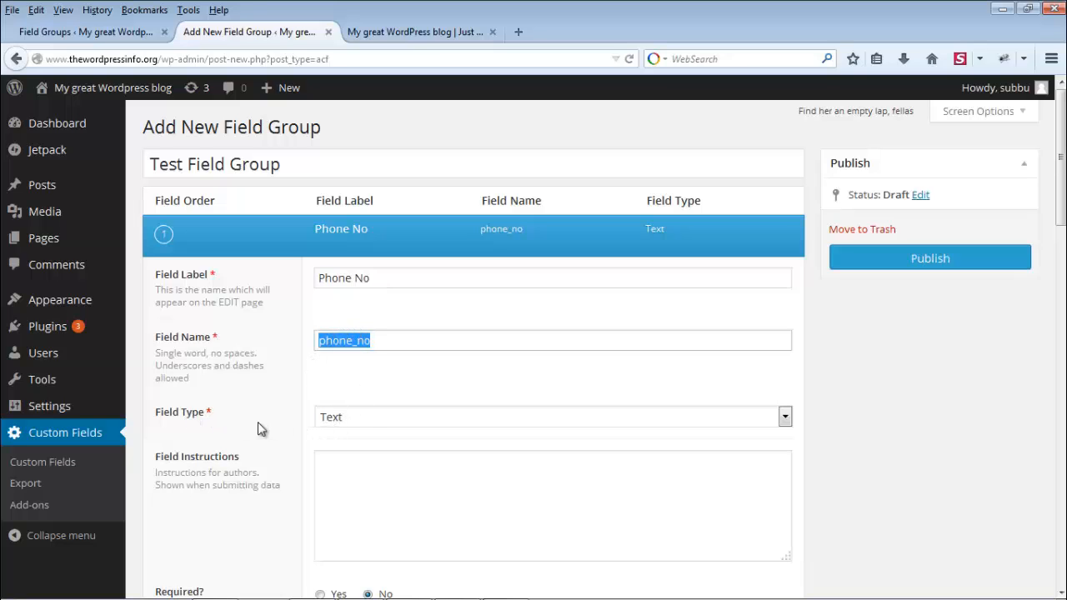
{"action": "left_click", "coordinate": [784, 419]}
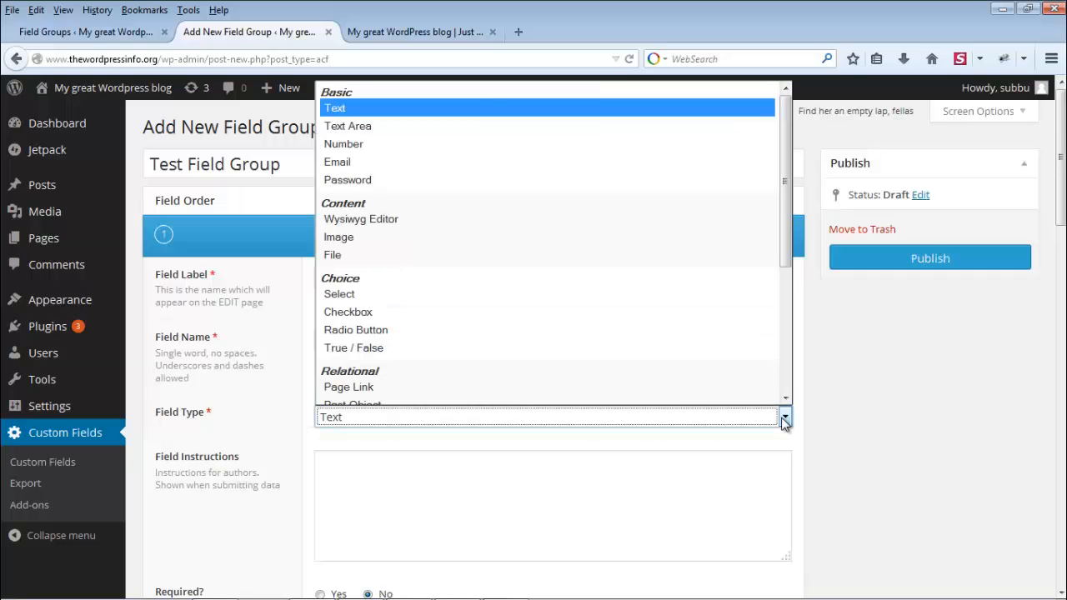
{"action": "left_click", "coordinate": [372, 111]}
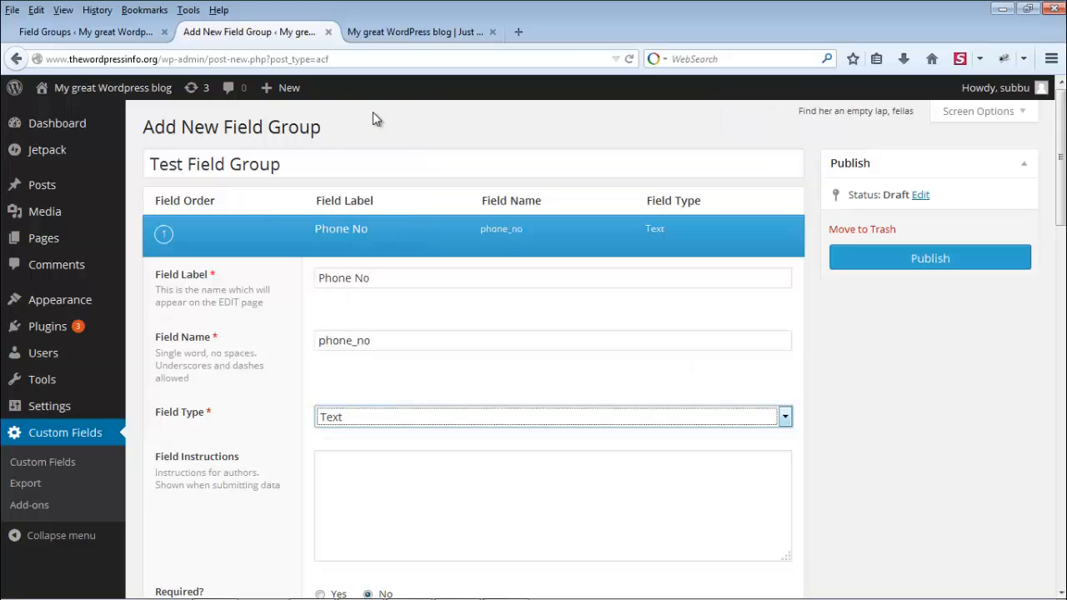
{"action": "scroll", "coordinate": [969, 410], "scroll_direction": "down", "scroll_amount": 6}
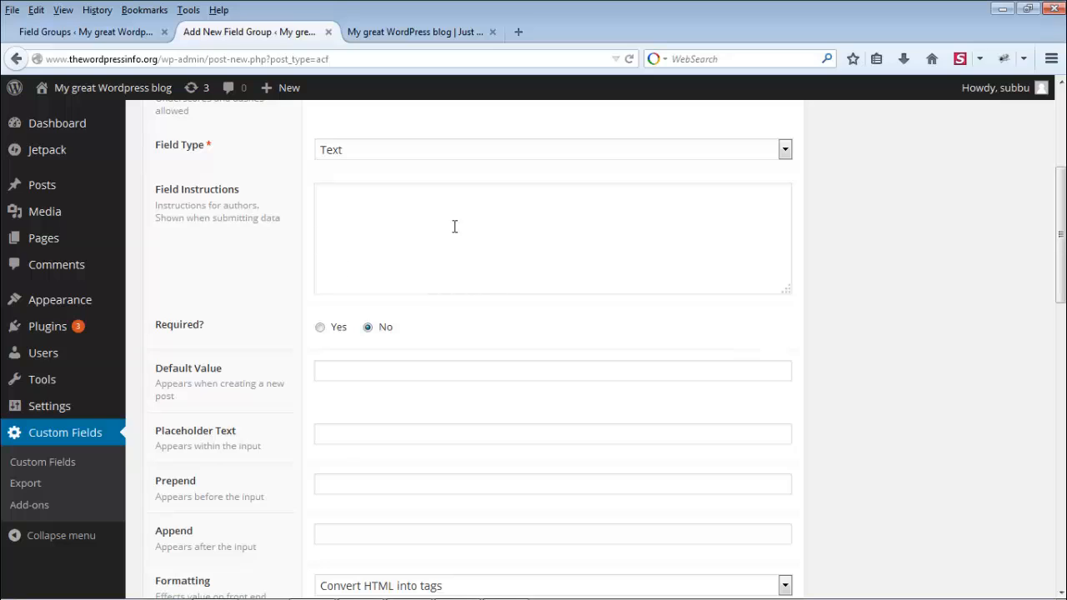
{"action": "left_click", "coordinate": [365, 224]}
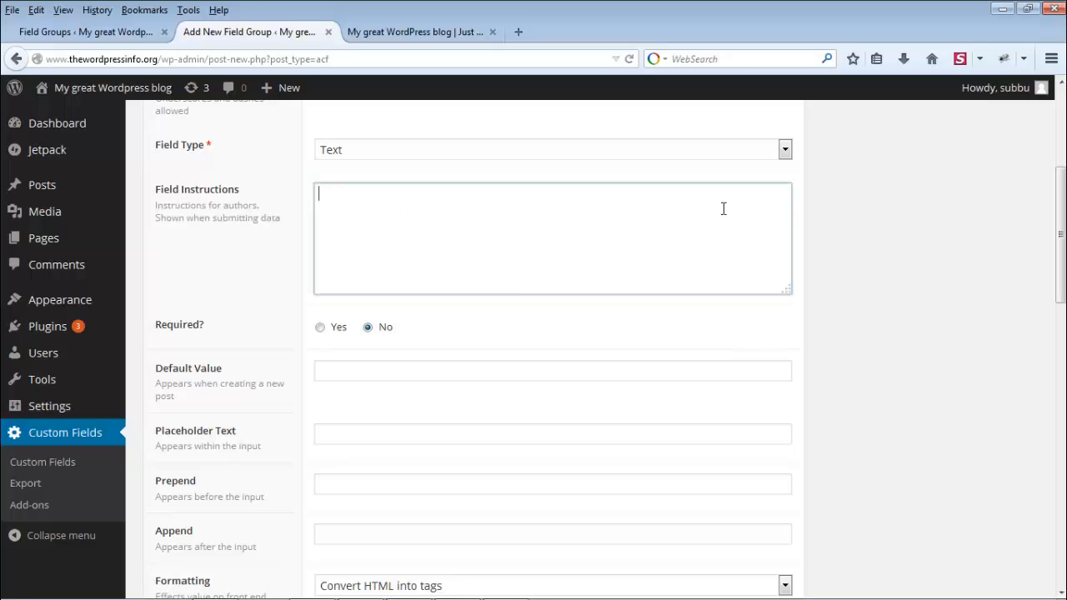
{"action": "type", "text": "Please Enter You"}
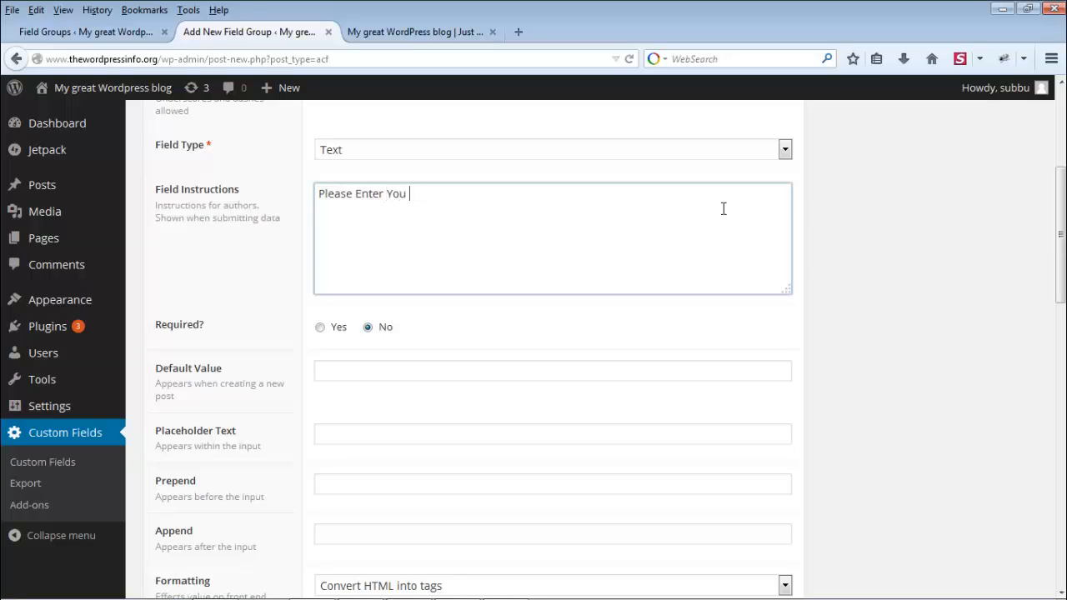
{"action": "type", "text": " r Phone Number Here"}
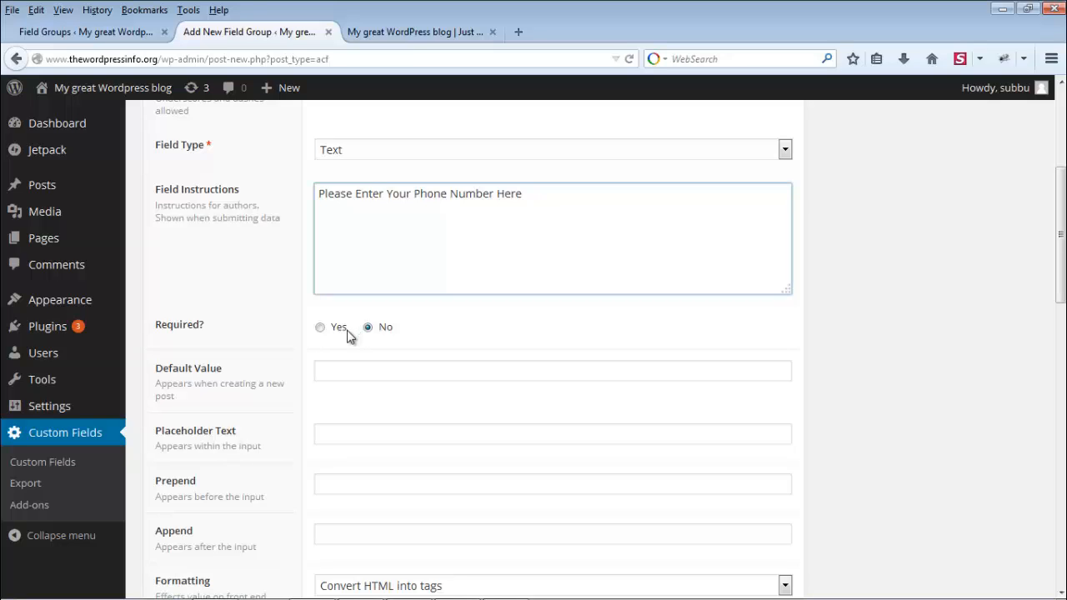
{"action": "left_click", "coordinate": [321, 330]}
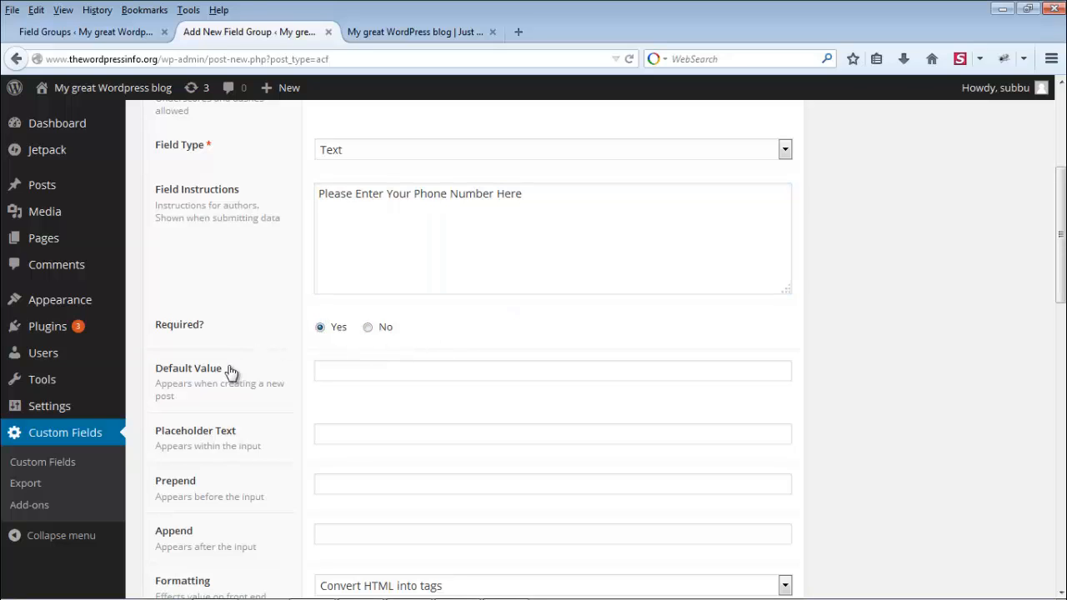
{"action": "left_click", "coordinate": [407, 371]}
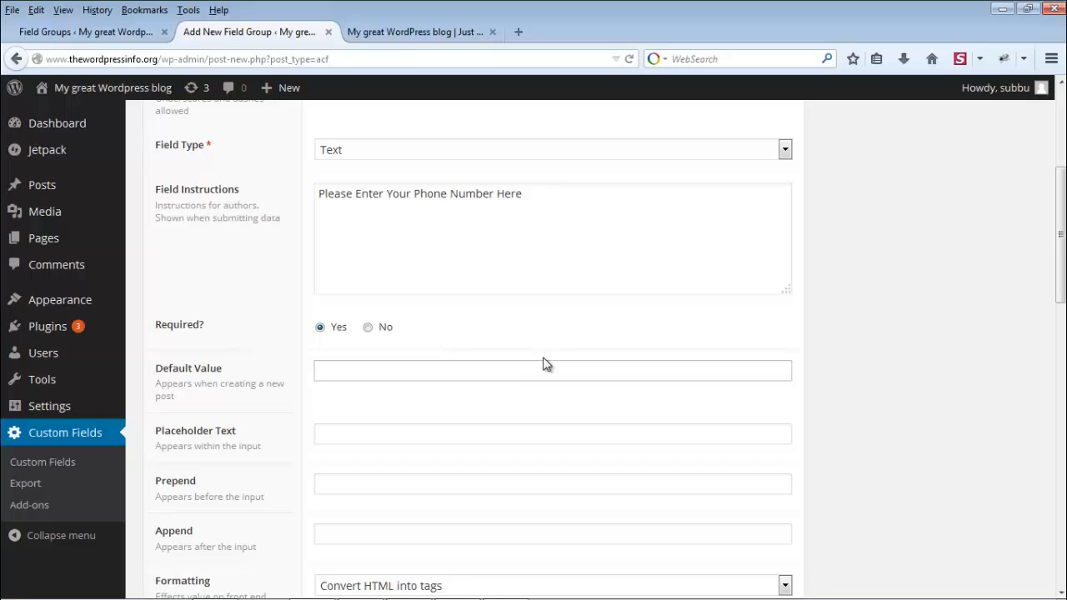
{"action": "type", "text": "1234567890"}
{"action": "scroll", "coordinate": [427, 404], "scroll_direction": "down", "scroll_amount": 5}
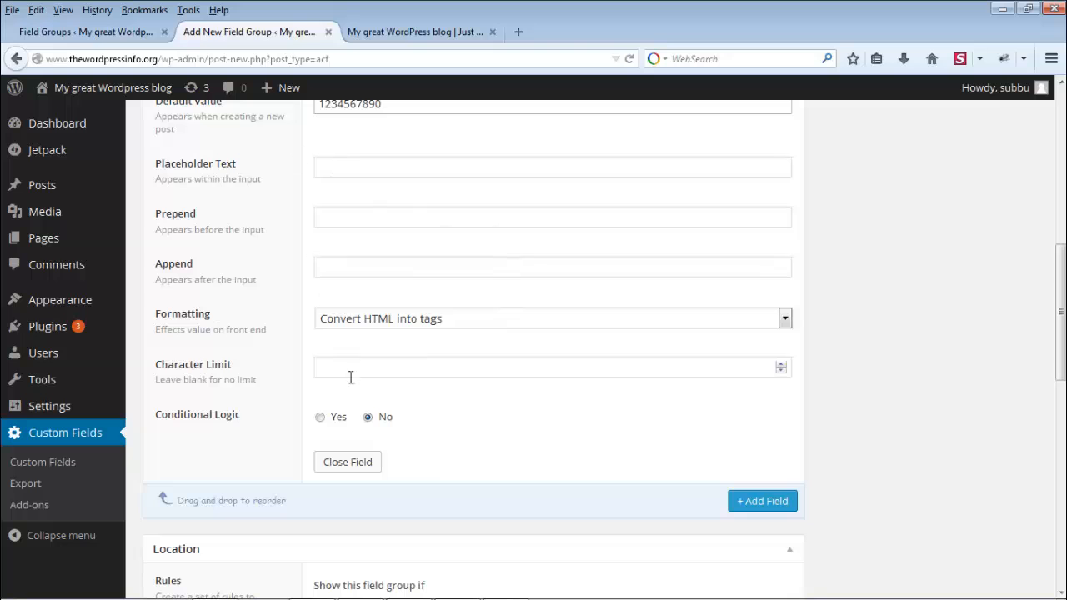
{"action": "scroll", "coordinate": [461, 409], "scroll_direction": "up", "scroll_amount": 10}
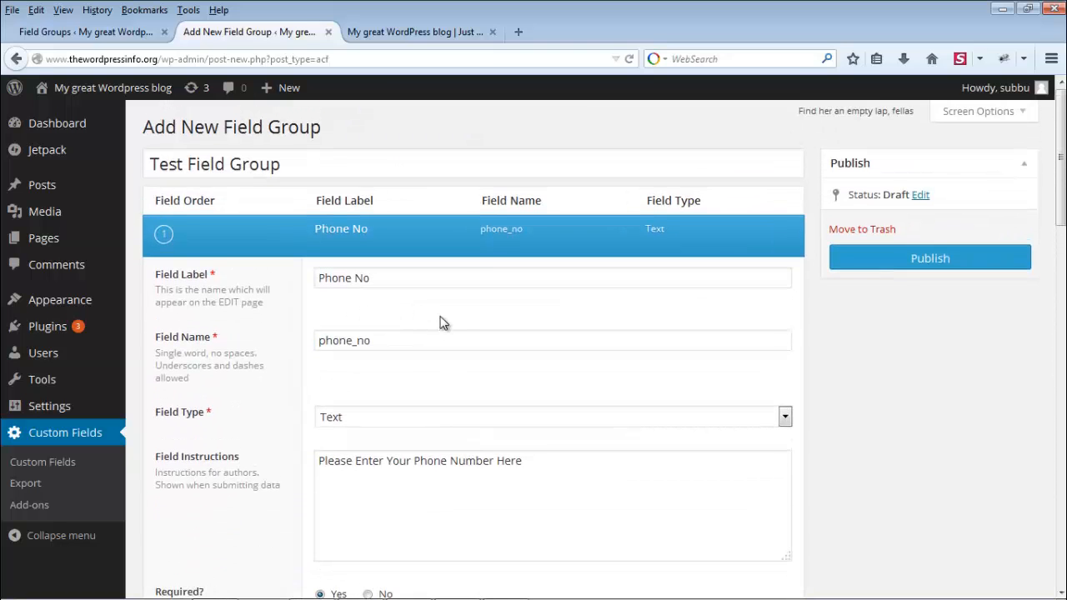
{"action": "scroll", "coordinate": [441, 321], "scroll_direction": "down", "scroll_amount": 3}
{"action": "scroll", "coordinate": [441, 258], "scroll_direction": "down", "scroll_amount": 5}
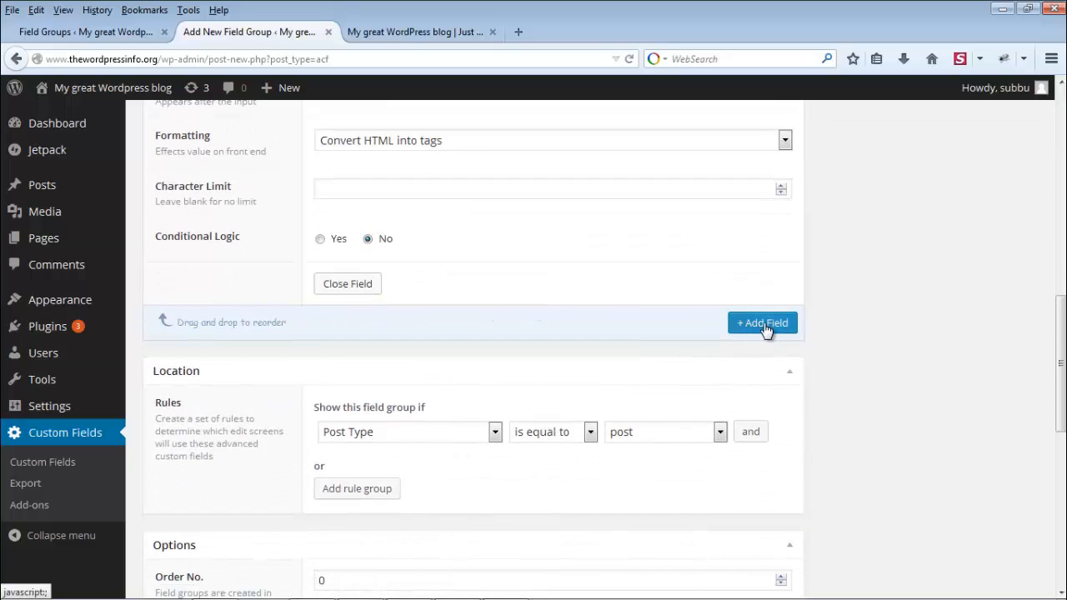
Step: Add a second field labelled 'Address' with field type Text Area
{"action": "left_click", "coordinate": [763, 325]}
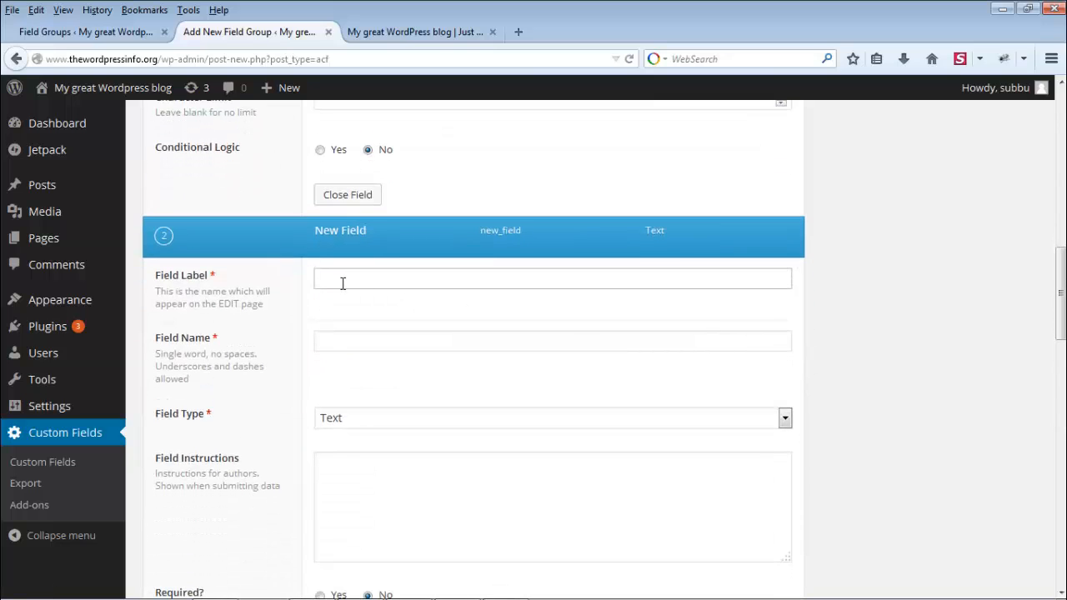
{"action": "type", "text": "Address"}
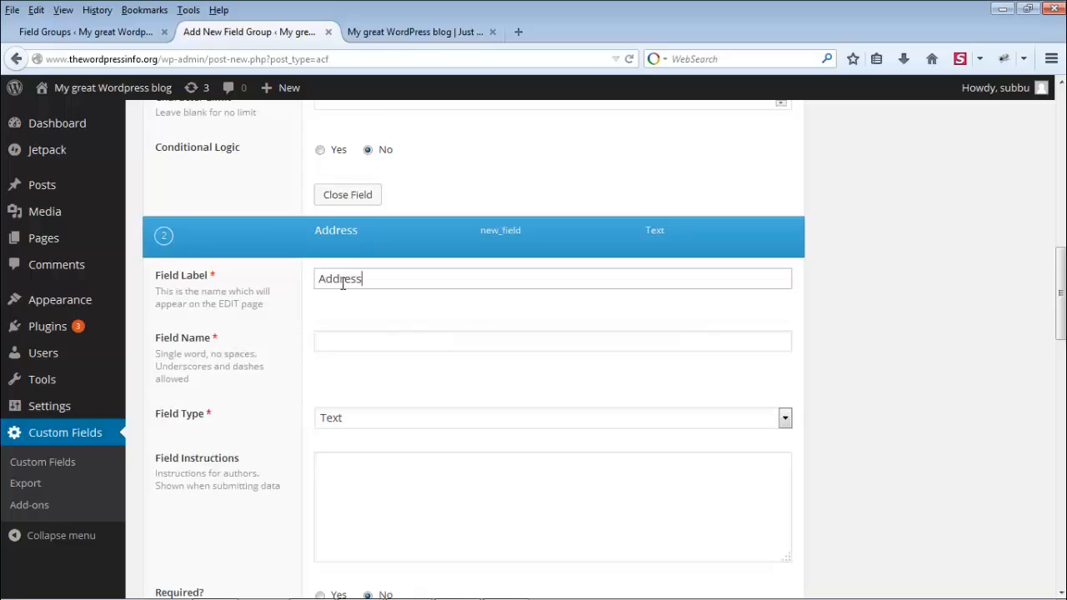
{"action": "key", "text": "Tab"}
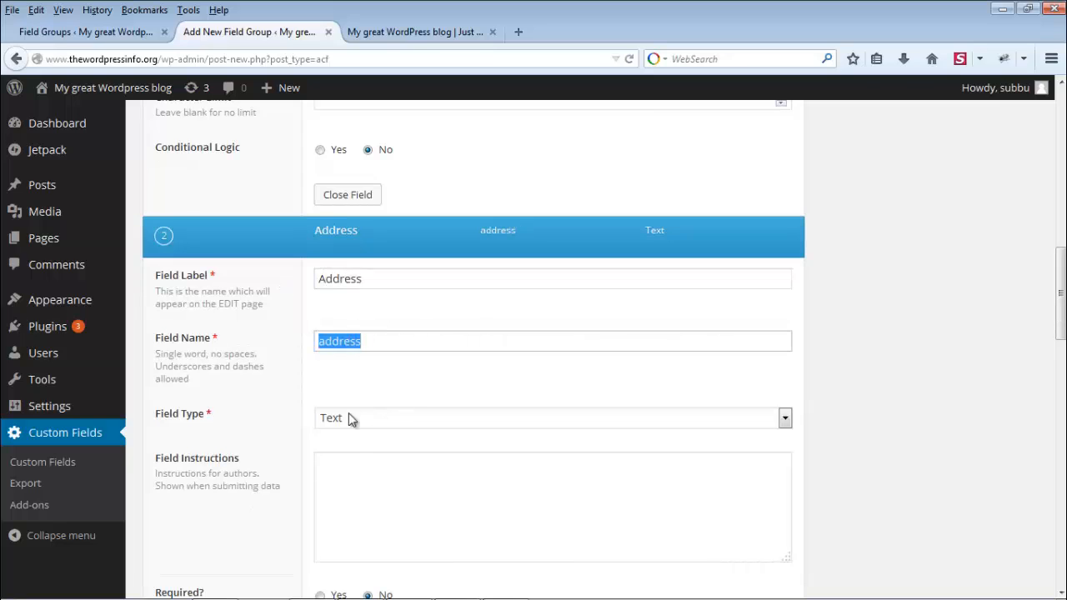
{"action": "left_click", "coordinate": [420, 421]}
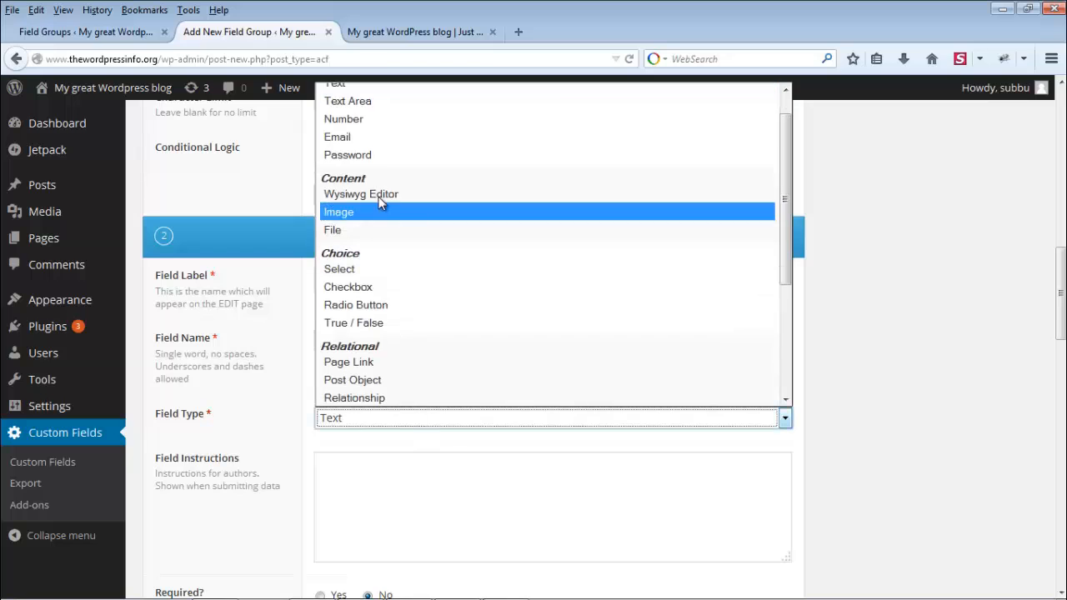
{"action": "left_click", "coordinate": [349, 101]}
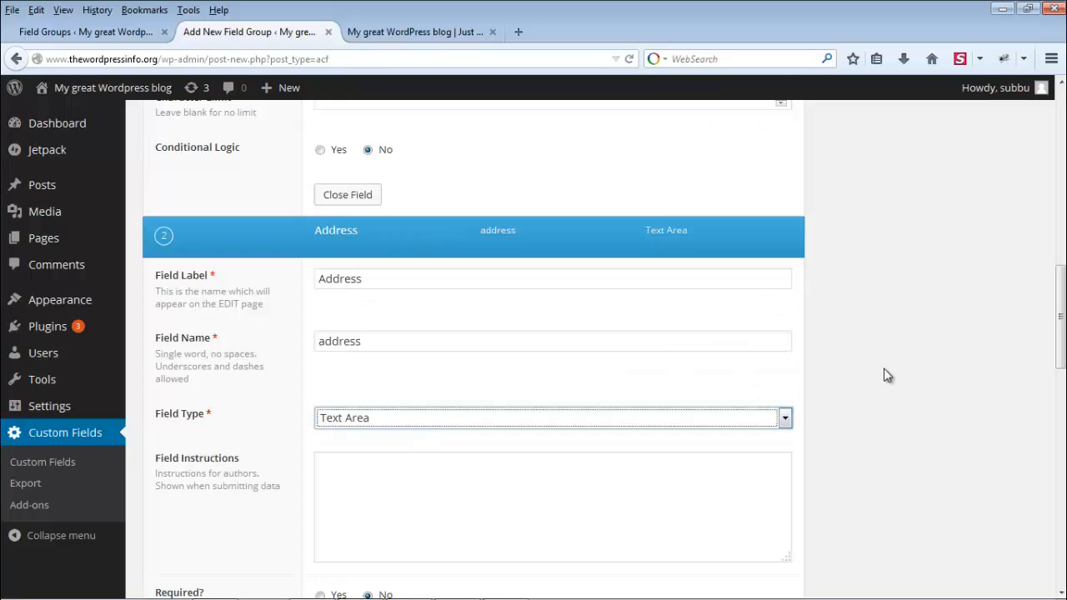
Step: Give Address the instructions 'Please Enter Your Address Here' and set Rows to 4
{"action": "scroll", "coordinate": [888, 377], "scroll_direction": "down", "scroll_amount": 4}
{"action": "left_click", "coordinate": [522, 288]}
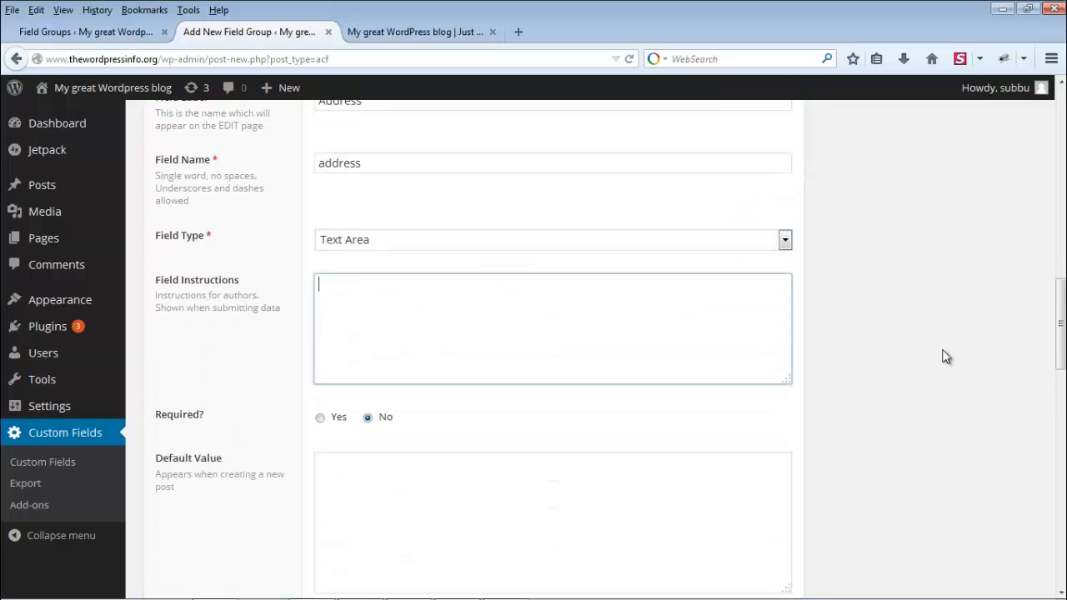
{"action": "type", "text": "Ple"}
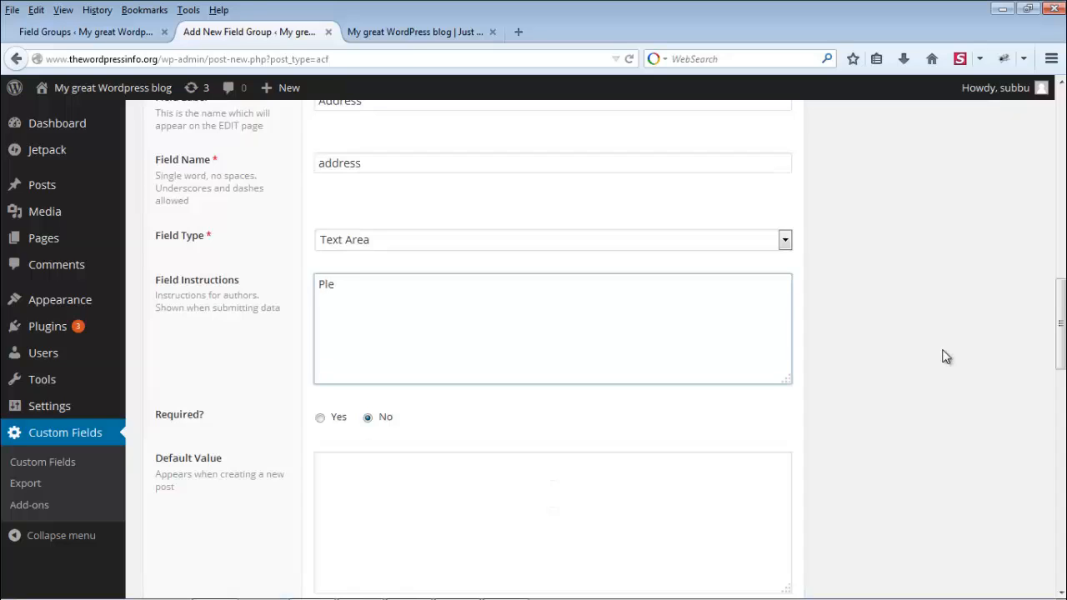
{"action": "type", "text": "ase Enter Your Address Here"}
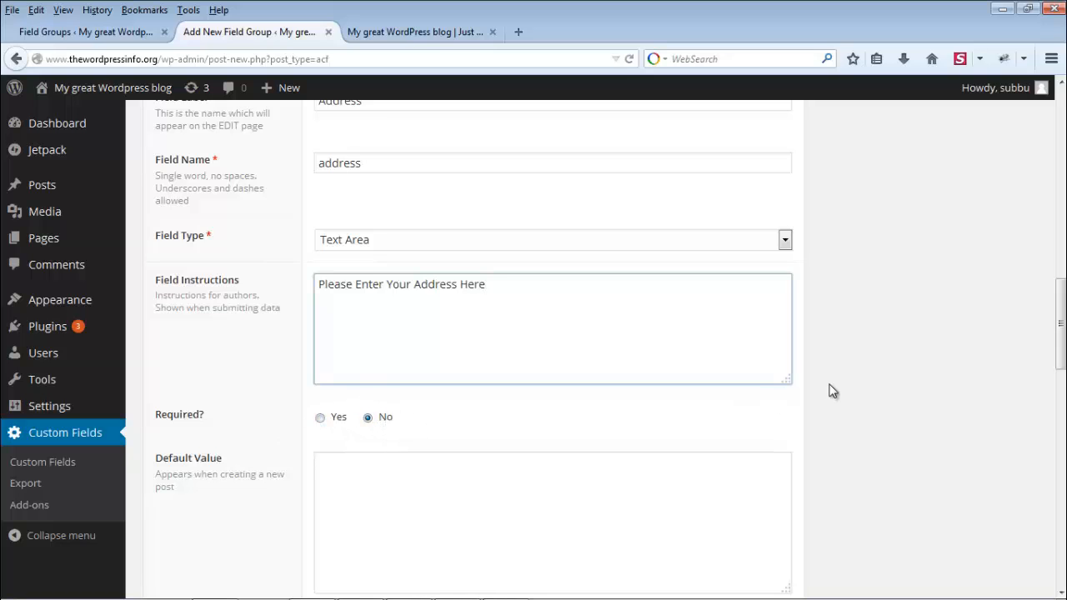
{"action": "scroll", "coordinate": [831, 392], "scroll_direction": "down", "scroll_amount": 3}
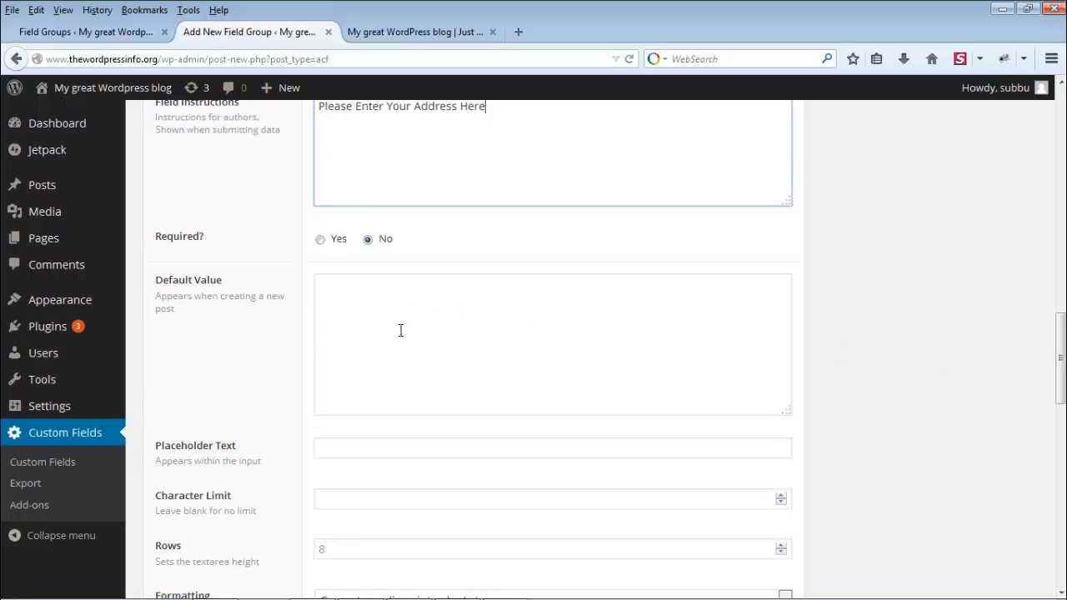
{"action": "scroll", "coordinate": [931, 356], "scroll_direction": "down", "scroll_amount": 3}
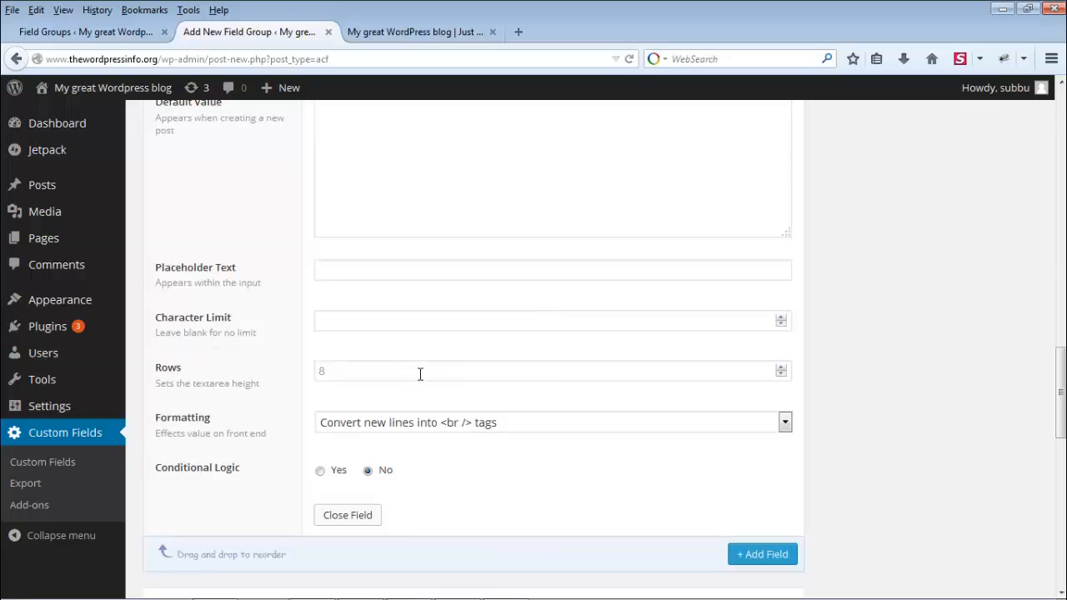
{"action": "left_click", "coordinate": [780, 367]}
{"action": "left_click", "coordinate": [780, 367]}
{"action": "left_click", "coordinate": [780, 368]}
{"action": "left_click", "coordinate": [780, 368]}
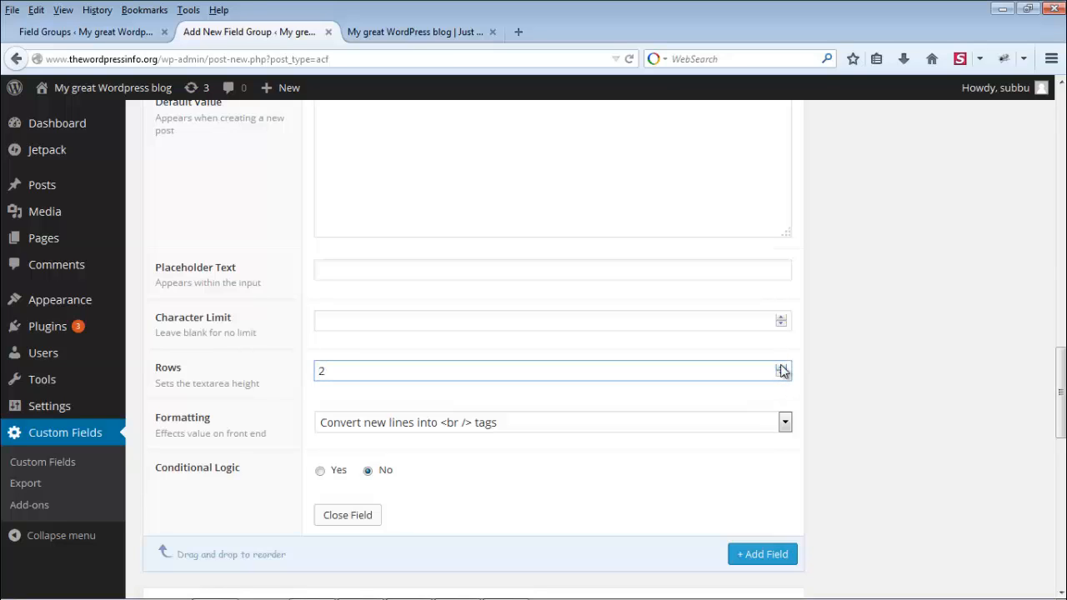
{"action": "left_click", "coordinate": [781, 368]}
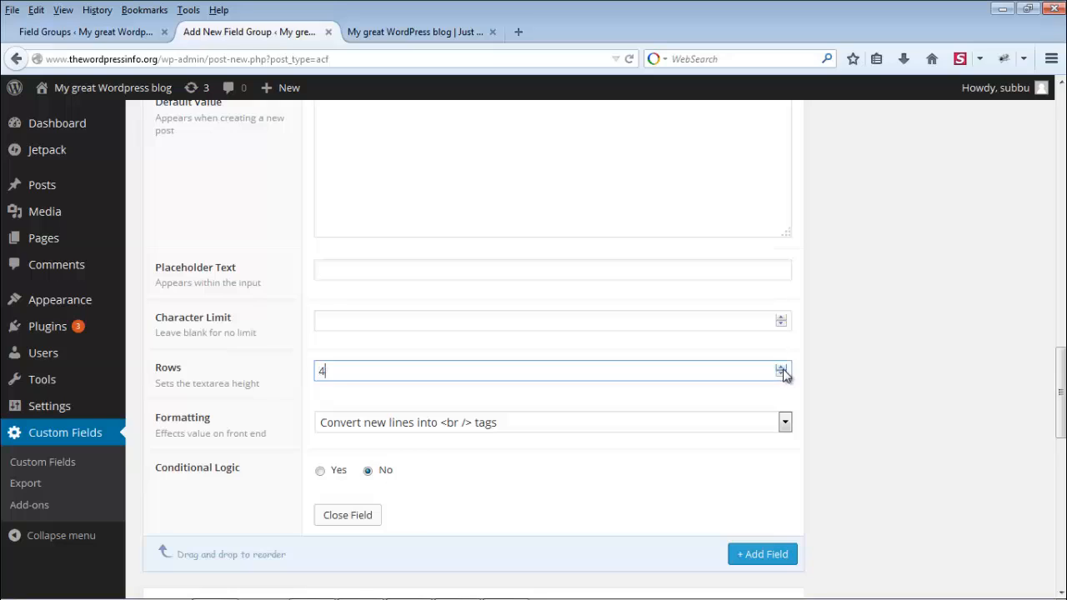
{"action": "left_click", "coordinate": [901, 363]}
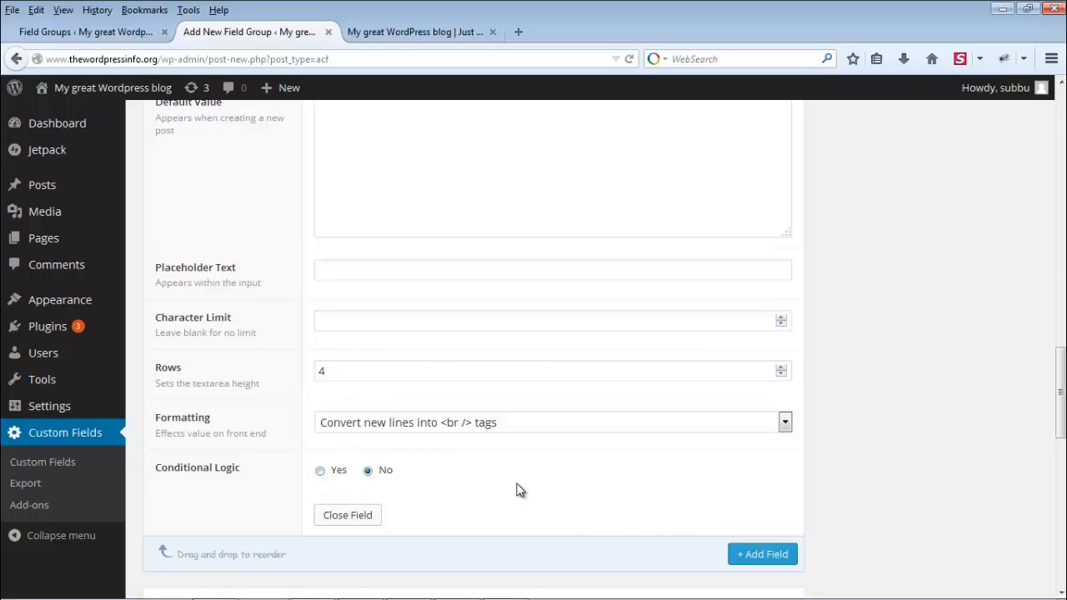
{"action": "scroll", "coordinate": [873, 377], "scroll_direction": "down", "scroll_amount": 5}
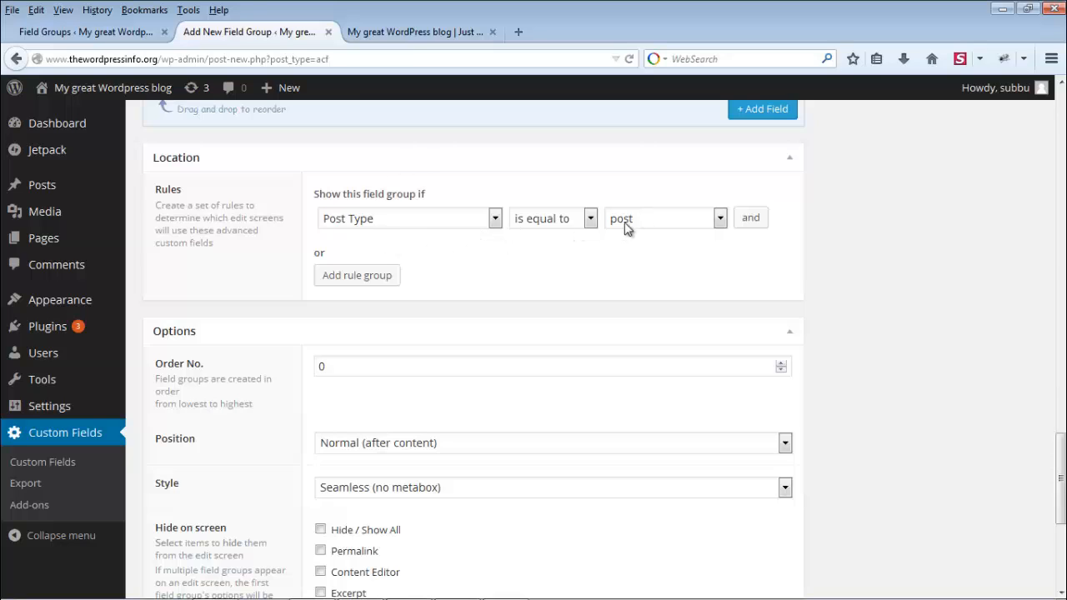
{"action": "left_click", "coordinate": [417, 220]}
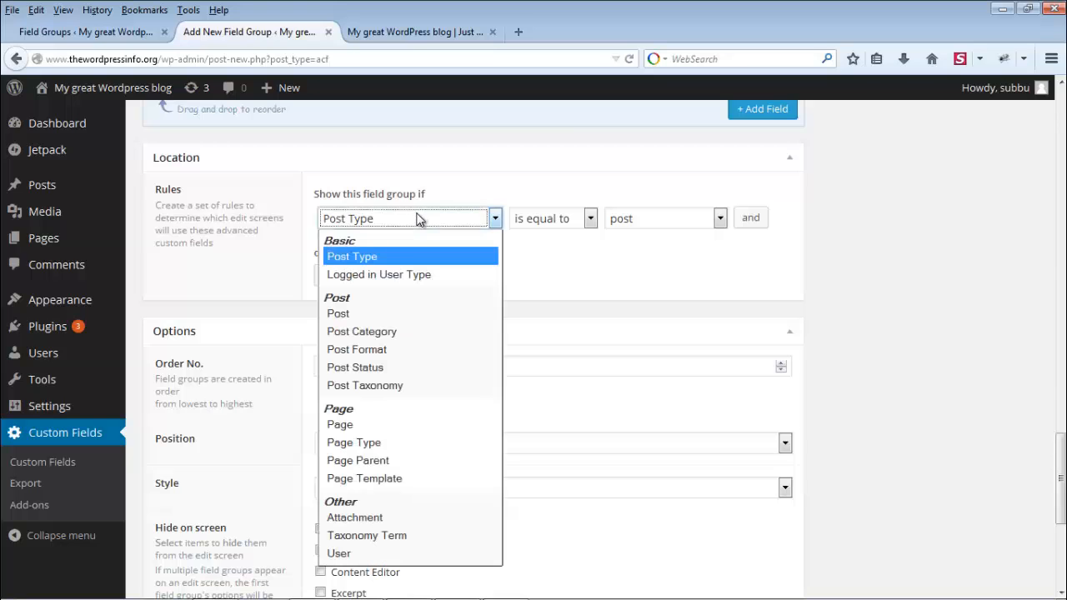
{"action": "left_click", "coordinate": [396, 263]}
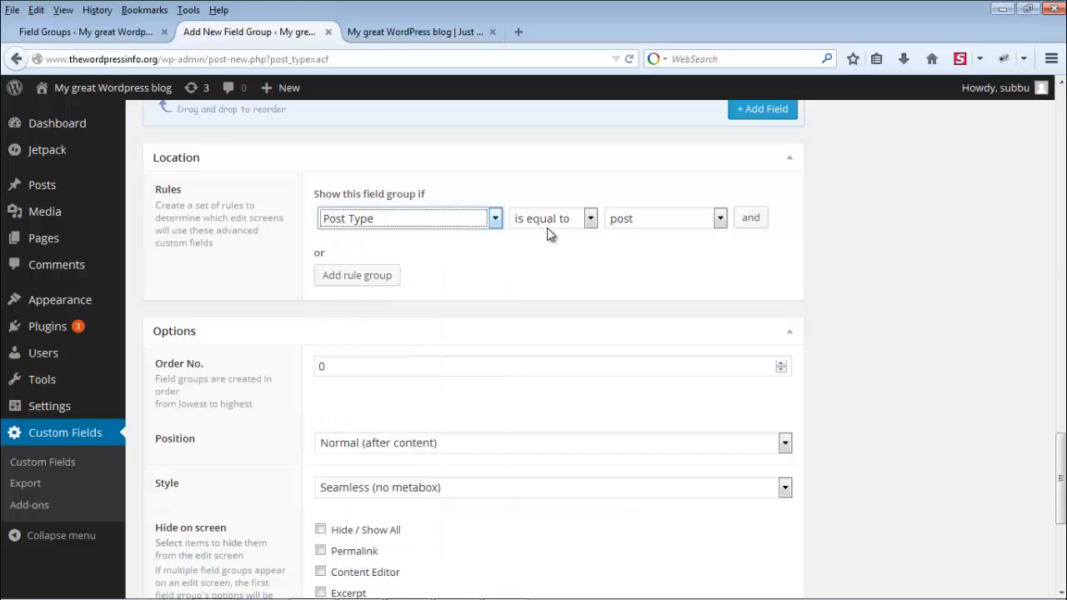
{"action": "left_click", "coordinate": [693, 223]}
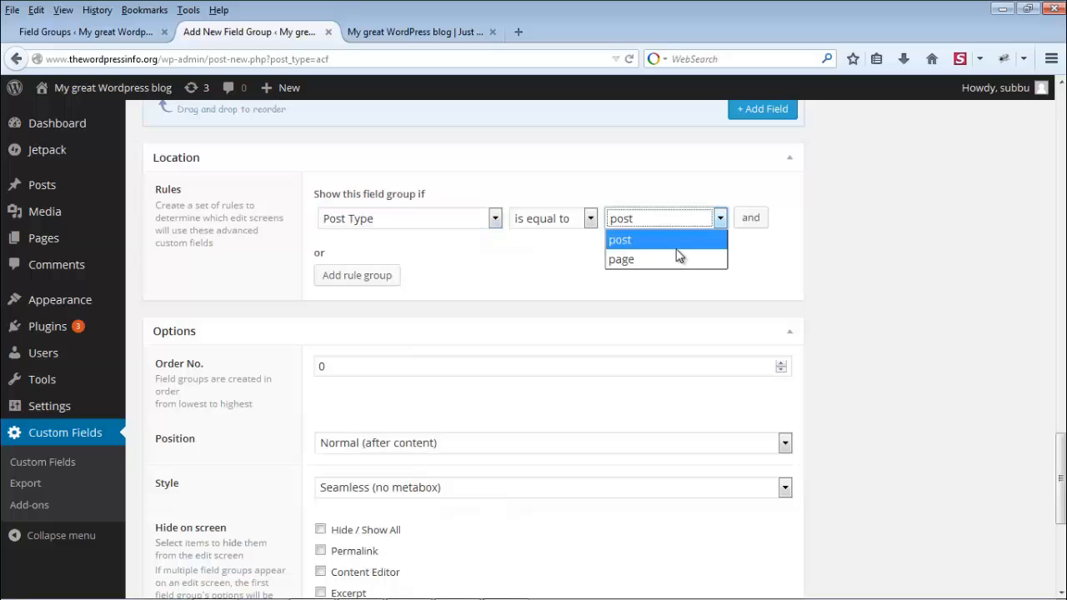
{"action": "left_click", "coordinate": [669, 265]}
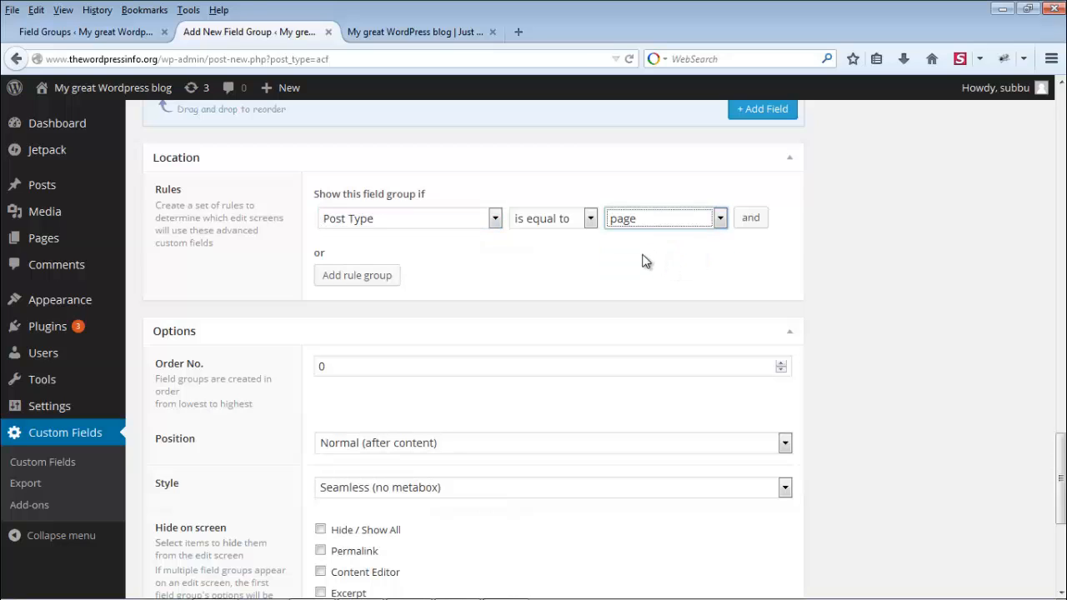
{"action": "left_click", "coordinate": [692, 218]}
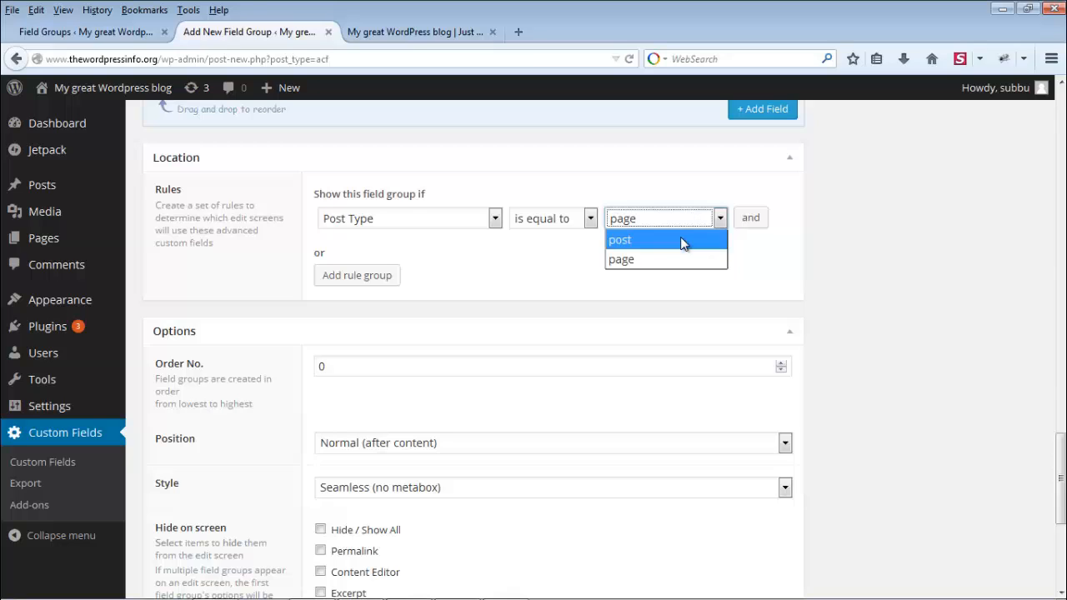
{"action": "left_click", "coordinate": [681, 240]}
{"action": "left_click", "coordinate": [587, 219]}
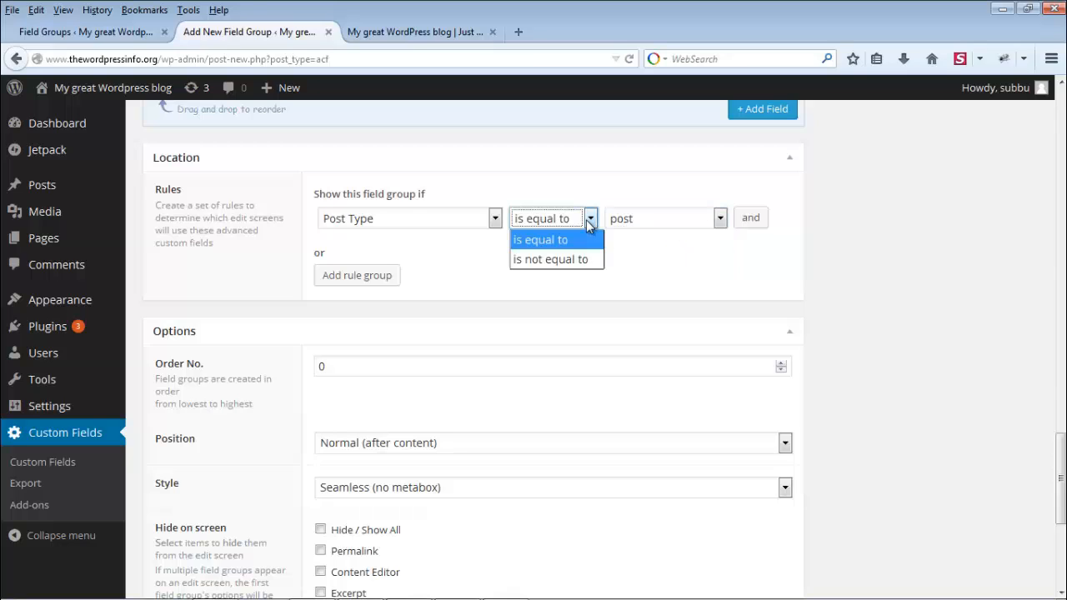
{"action": "left_click", "coordinate": [558, 259]}
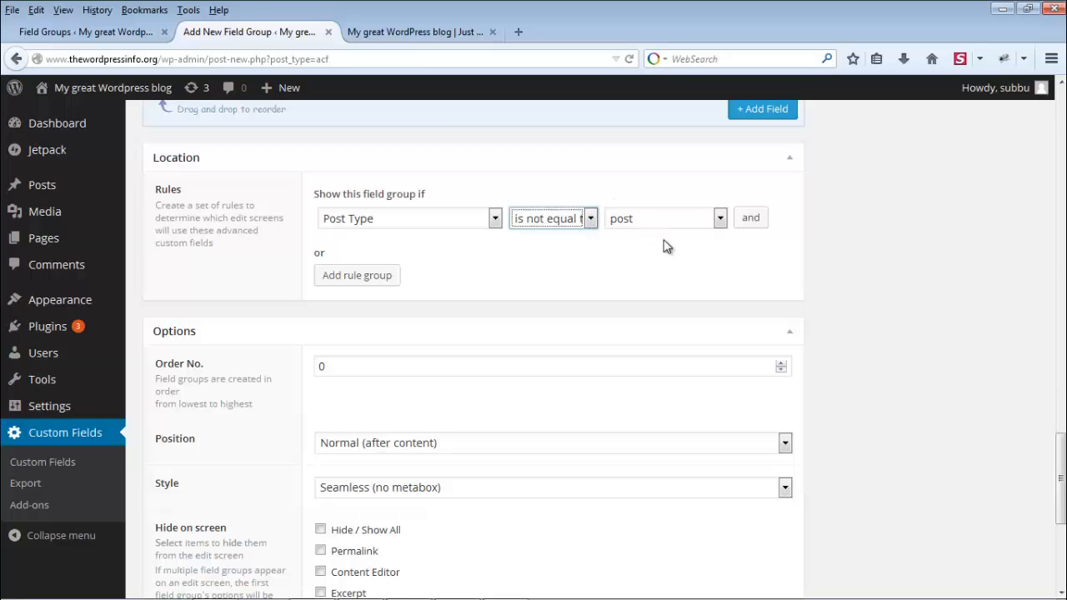
{"action": "left_click", "coordinate": [583, 219]}
{"action": "left_click", "coordinate": [573, 241]}
{"action": "left_click", "coordinate": [490, 219]}
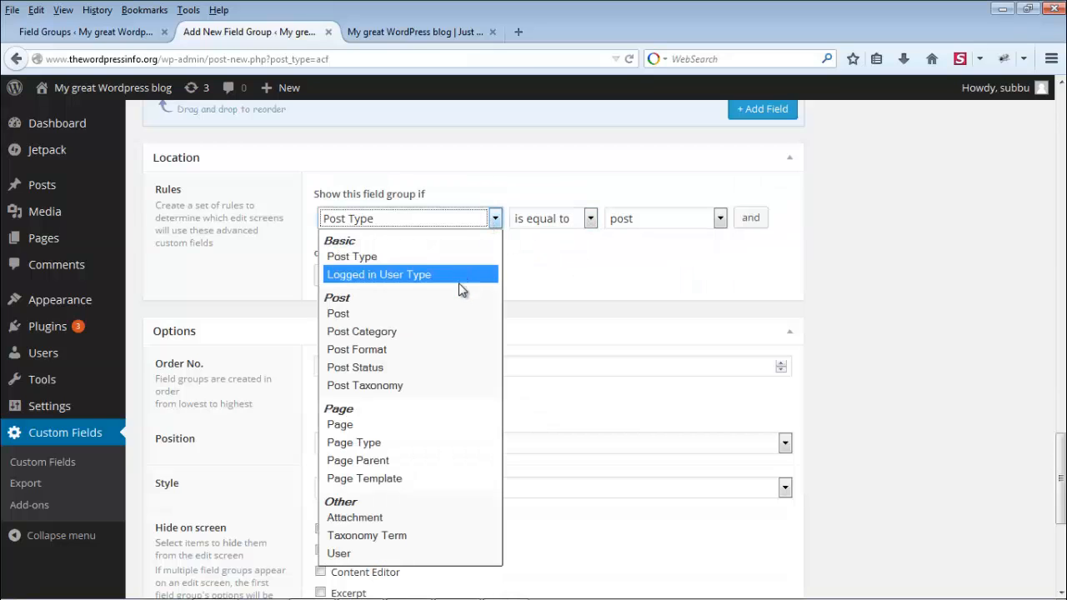
Step: Set the location rule condition to Post Type, after trying Post and Post Category
{"action": "left_click", "coordinate": [404, 315]}
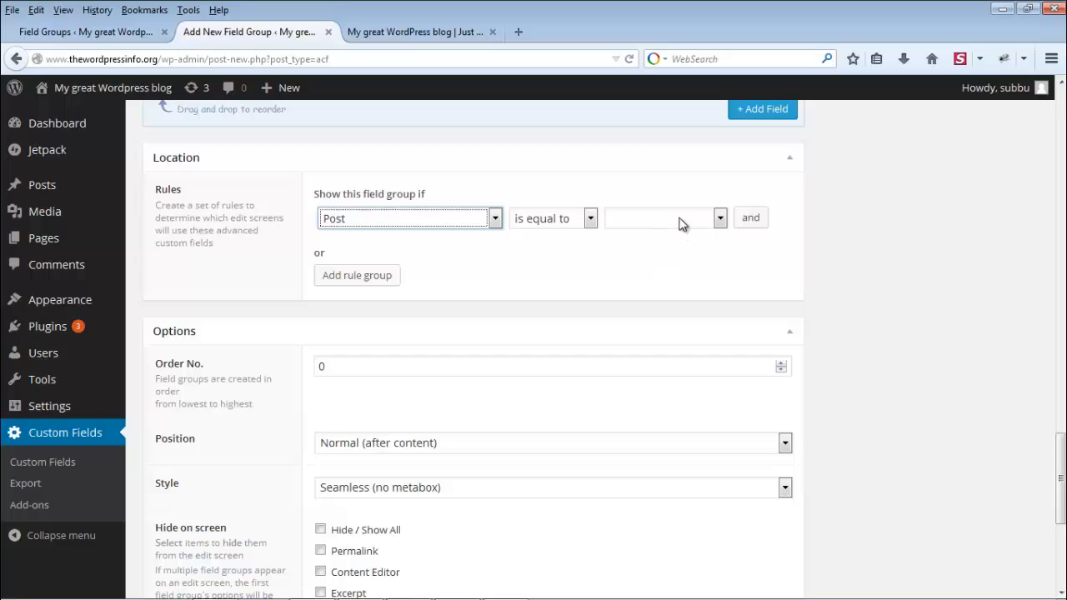
{"action": "left_click", "coordinate": [480, 220]}
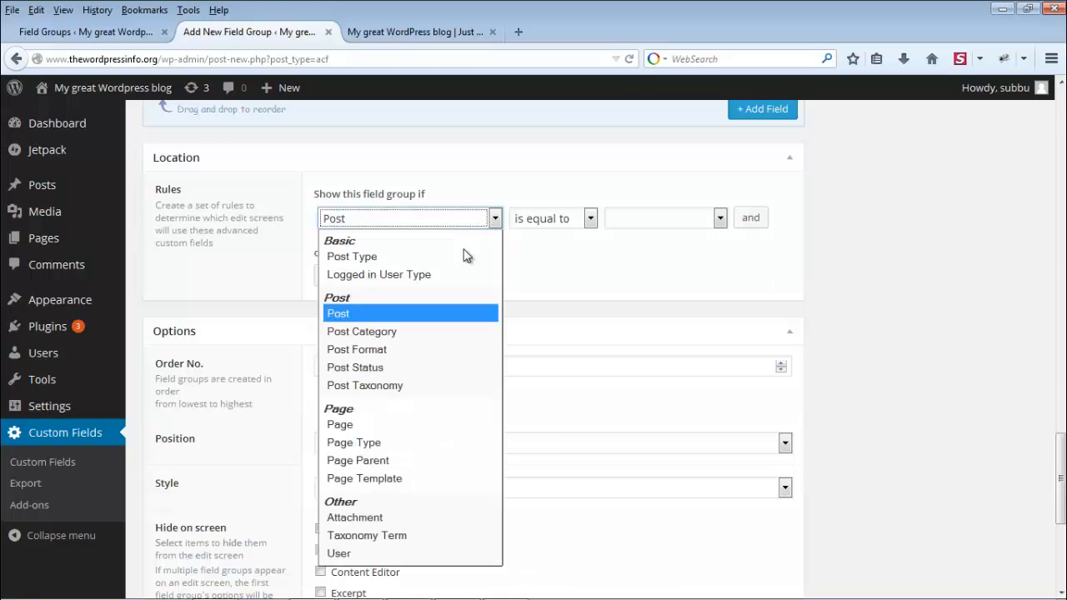
{"action": "left_click", "coordinate": [449, 331]}
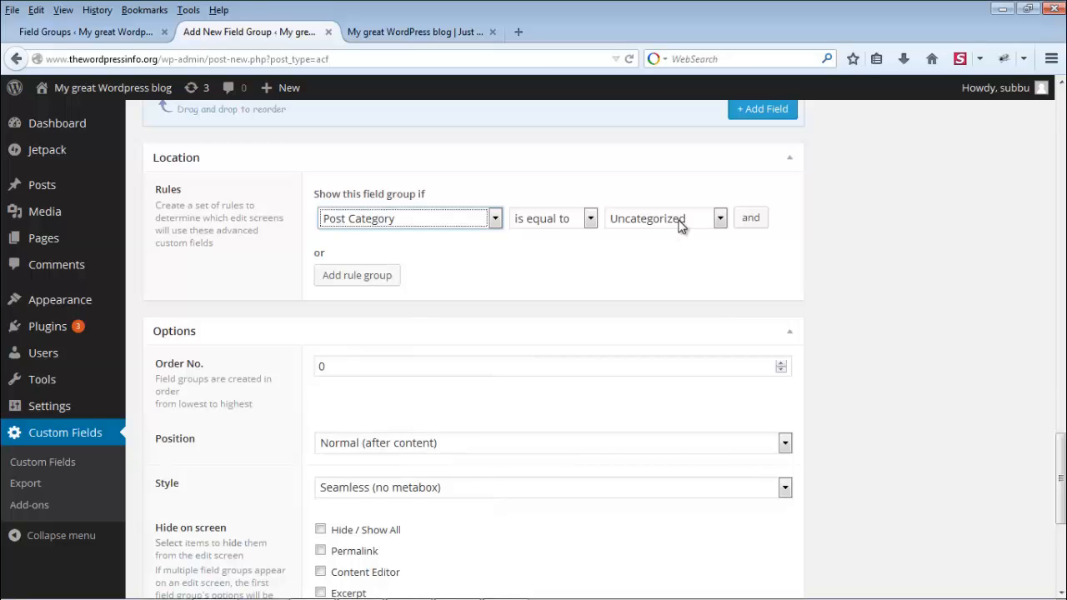
{"action": "left_click", "coordinate": [680, 223]}
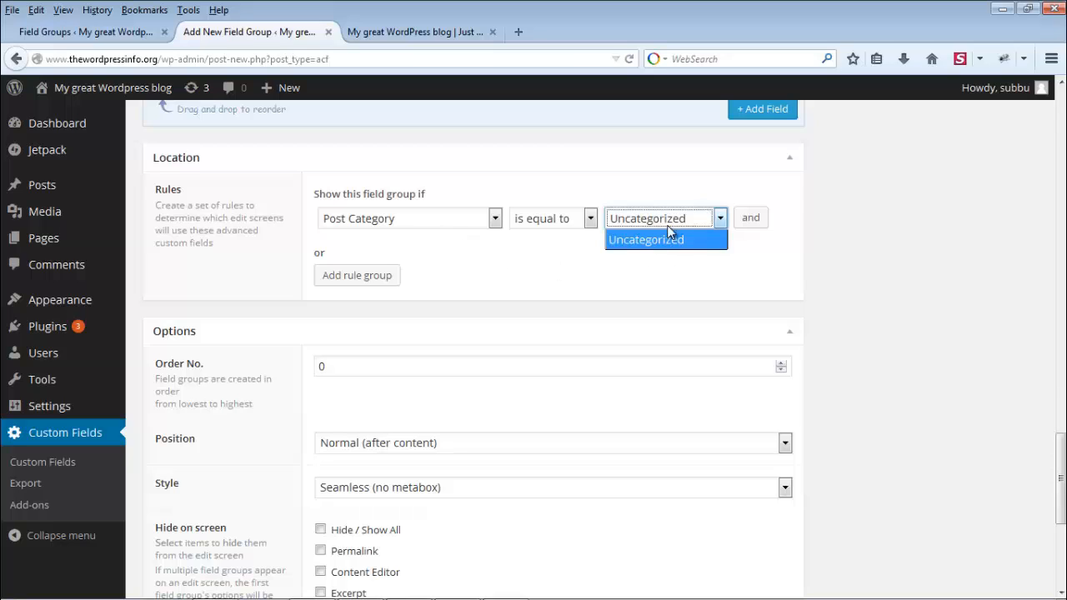
{"action": "left_click", "coordinate": [499, 249]}
{"action": "left_click", "coordinate": [494, 223]}
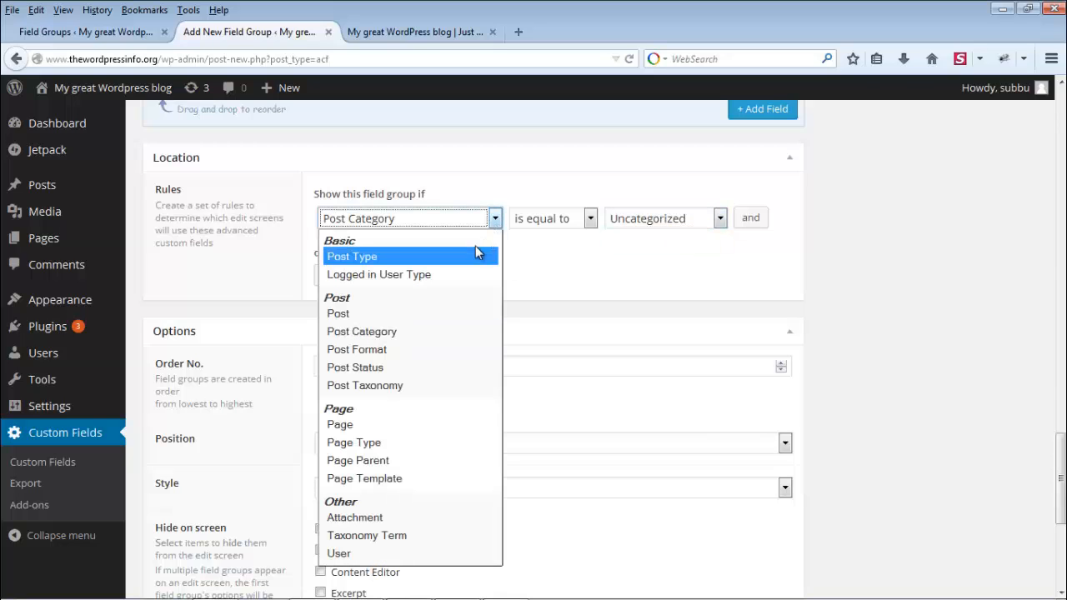
{"action": "left_click", "coordinate": [476, 256]}
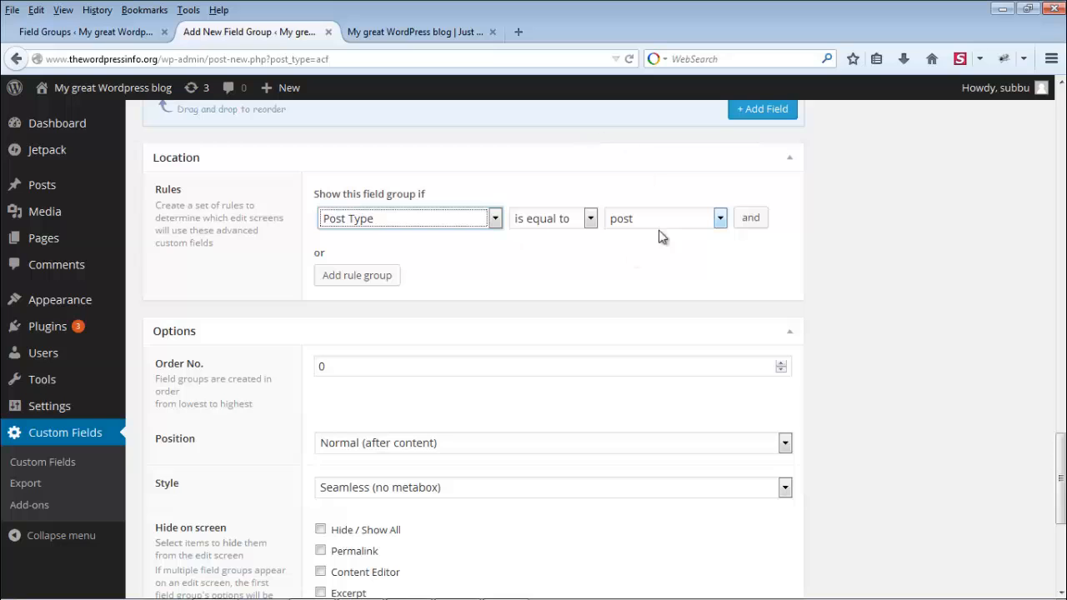
{"action": "scroll", "coordinate": [846, 256], "scroll_direction": "down", "scroll_amount": 4}
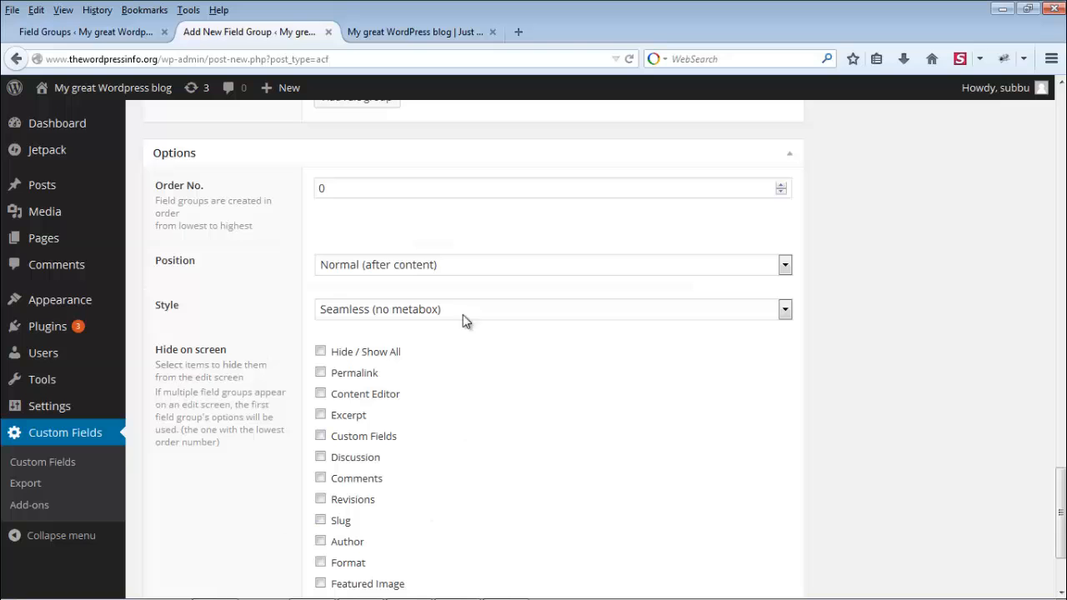
{"action": "scroll", "coordinate": [953, 302], "scroll_direction": "down", "scroll_amount": 2}
{"action": "scroll", "coordinate": [951, 300], "scroll_direction": "down", "scroll_amount": 1}
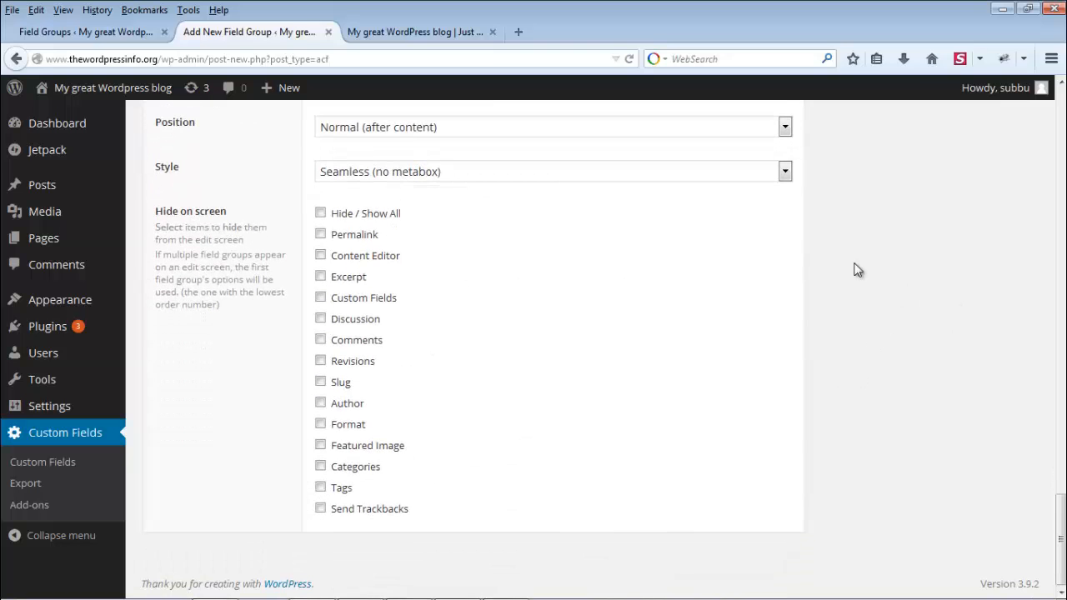
{"action": "scroll", "coordinate": [849, 339], "scroll_direction": "up", "scroll_amount": 15}
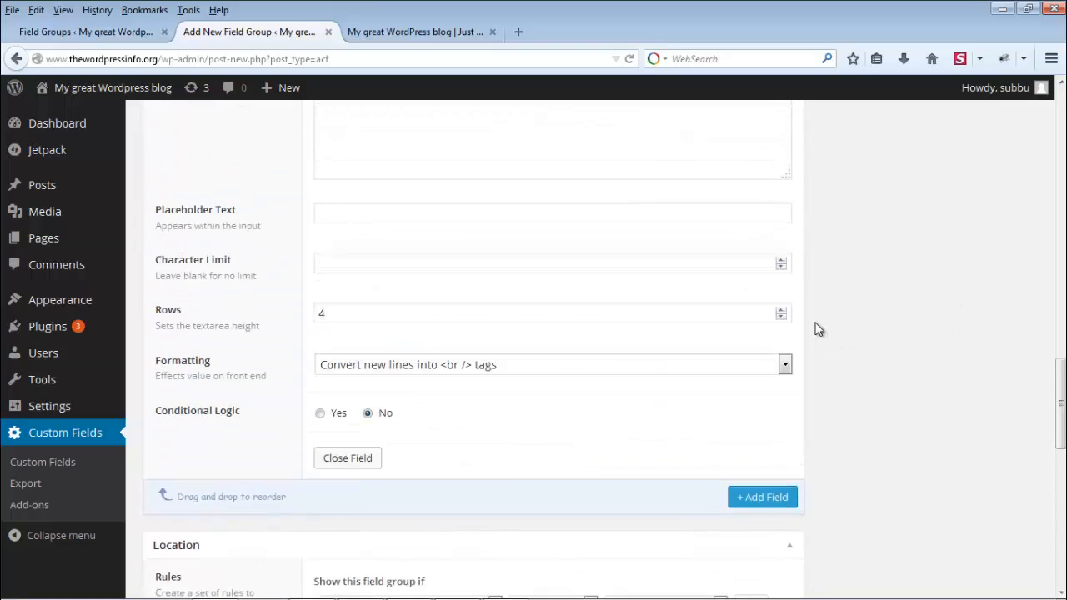
{"action": "scroll", "coordinate": [815, 293], "scroll_direction": "up", "scroll_amount": 5}
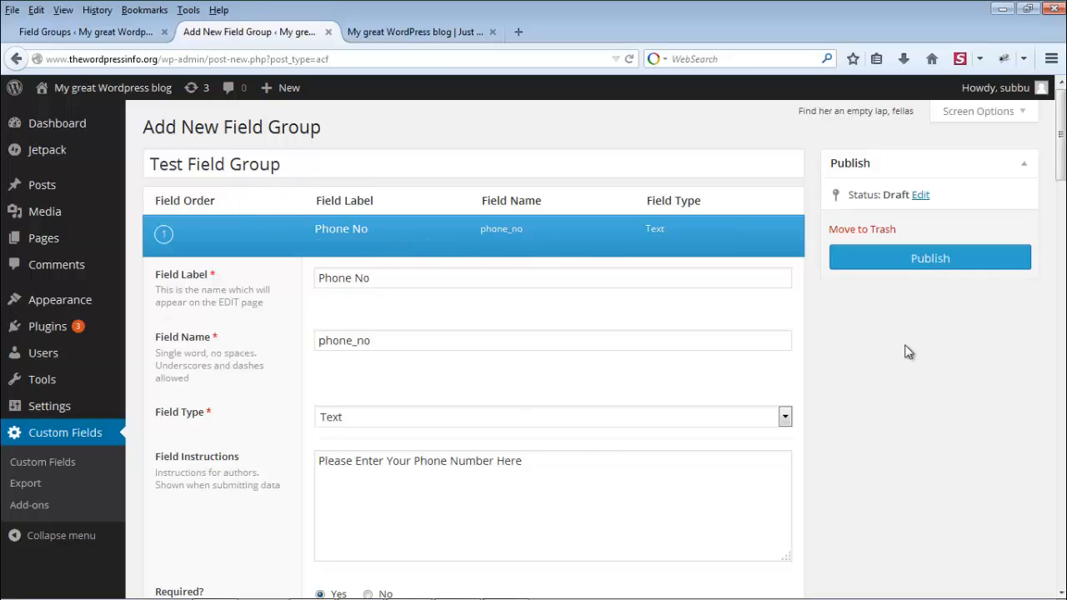
Step: Publish Test Field Group and close the extra blog browser tab
{"action": "left_click", "coordinate": [939, 262]}
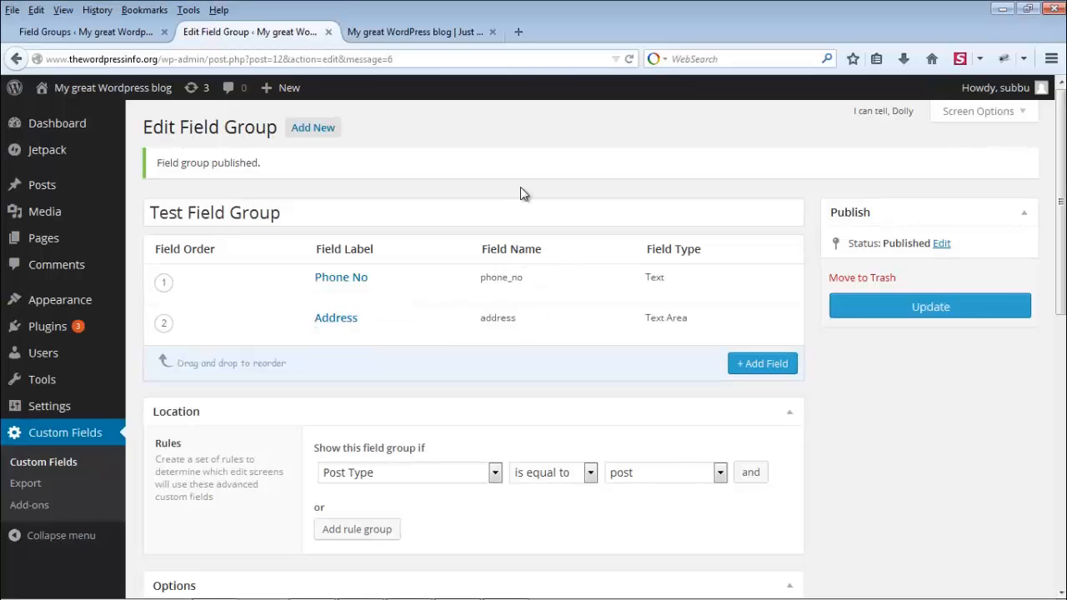
{"action": "left_click", "coordinate": [492, 32]}
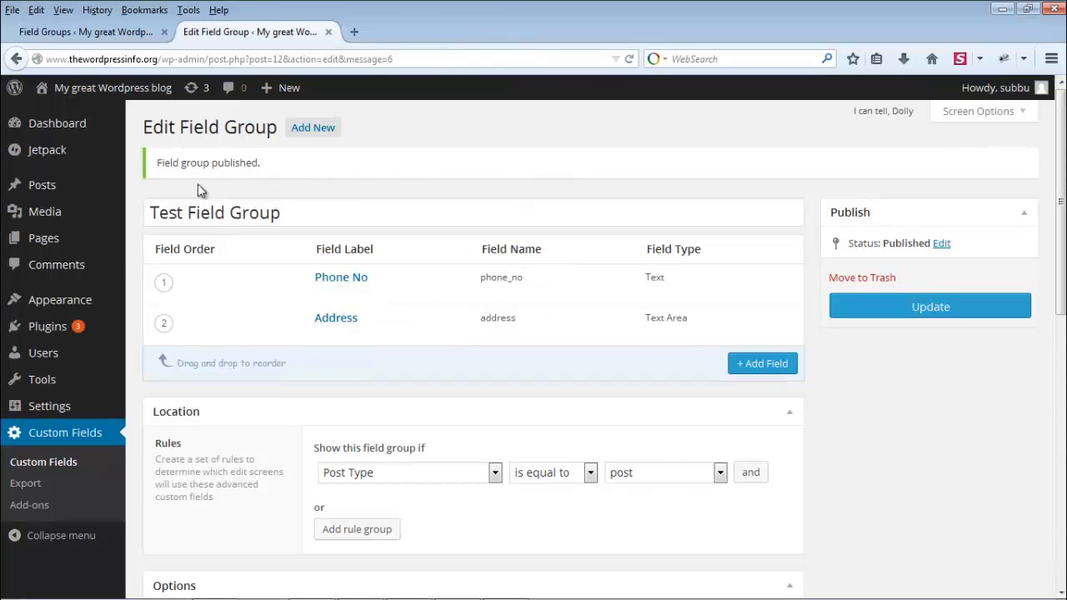
{"action": "mouse_move", "coordinate": [63, 188]}
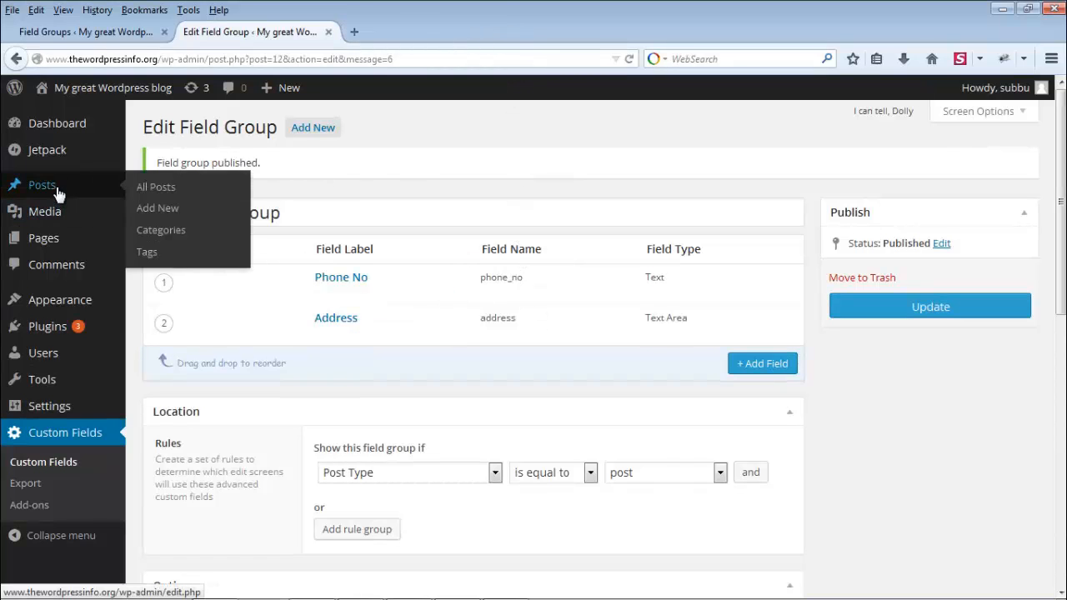
Step: Open Posts > Add New in a new browser tab and scroll to the custom fields
{"action": "right_click", "coordinate": [178, 216]}
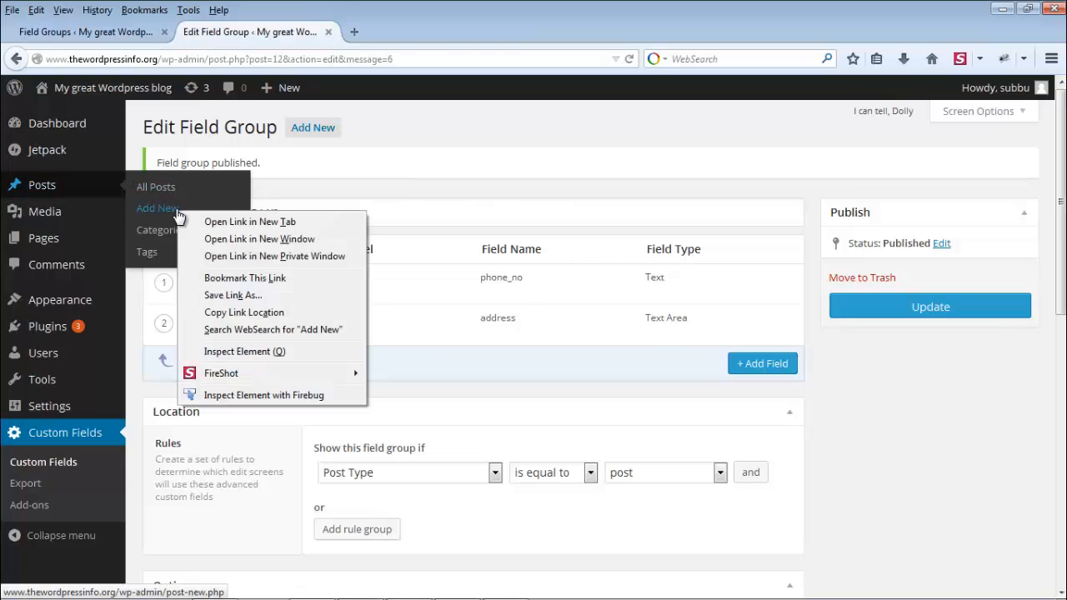
{"action": "left_click", "coordinate": [232, 223]}
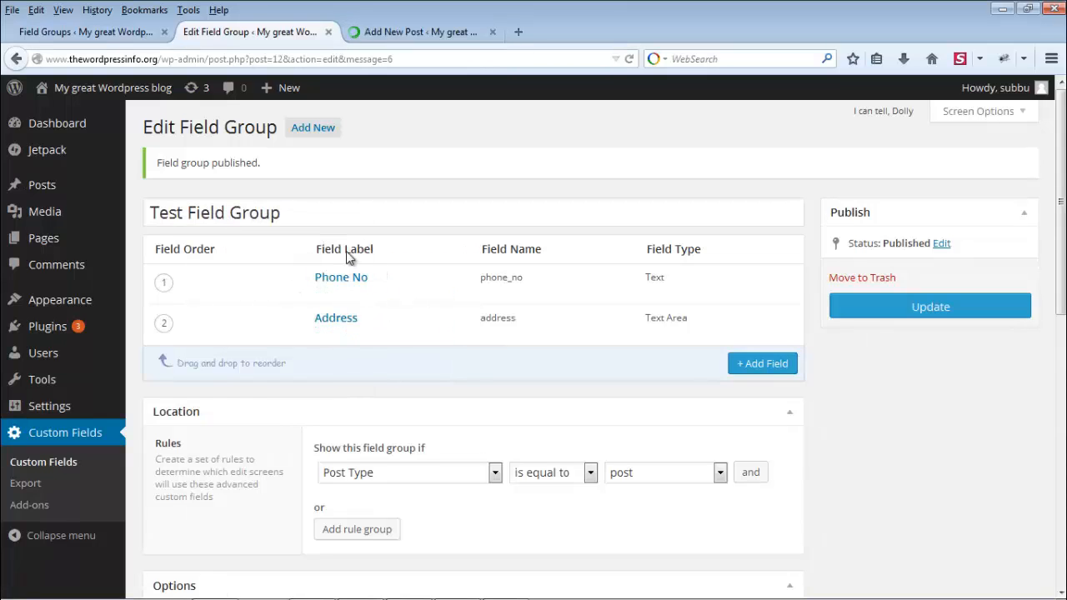
{"action": "left_click", "coordinate": [442, 38]}
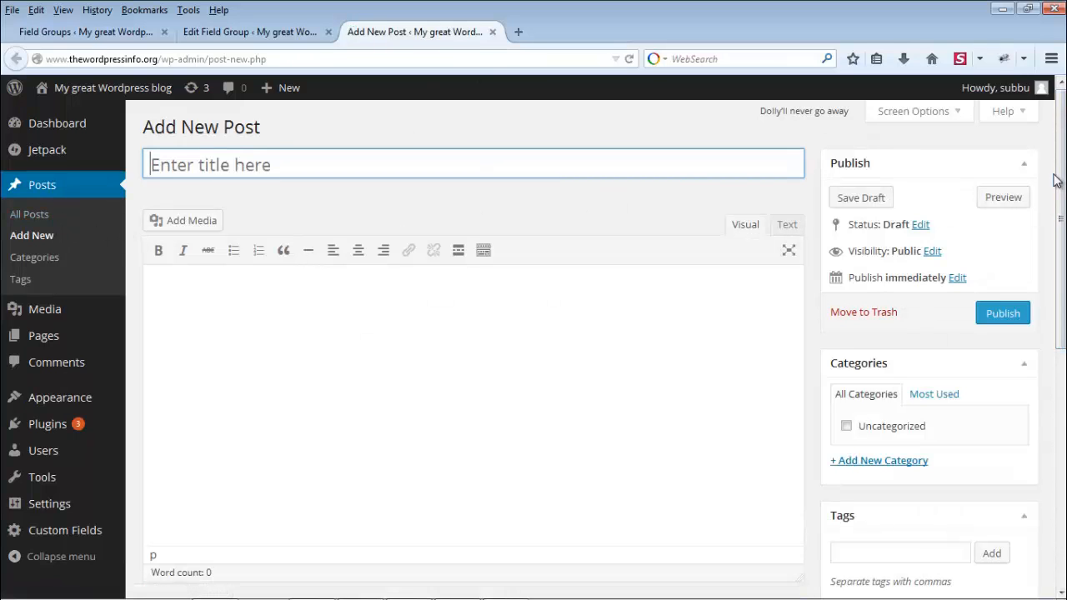
{"action": "scroll", "coordinate": [473, 350], "scroll_direction": "down", "scroll_amount": 3}
{"action": "scroll", "coordinate": [1062, 455], "scroll_direction": "down", "scroll_amount": 7}
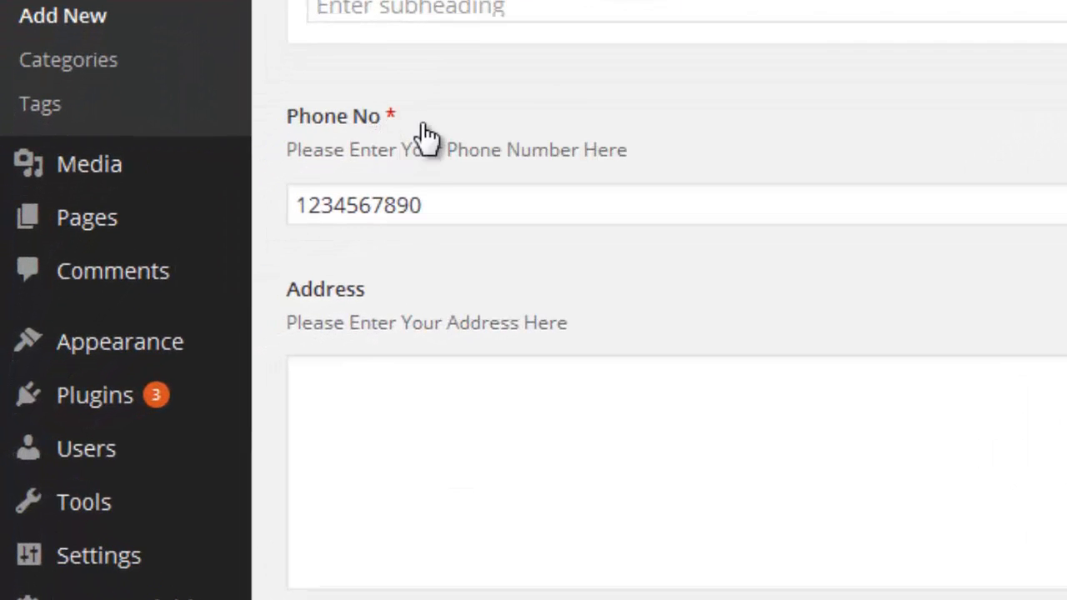
{"action": "left_click", "coordinate": [472, 206]}
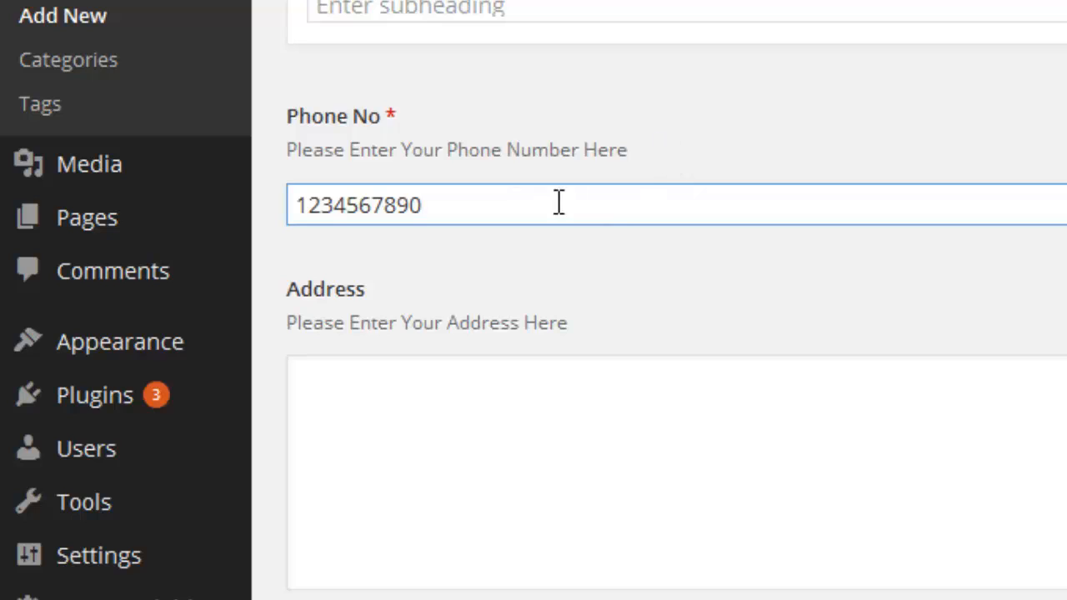
{"action": "left_click_drag", "start_coordinate": [421, 205], "coordinate": [288, 198]}
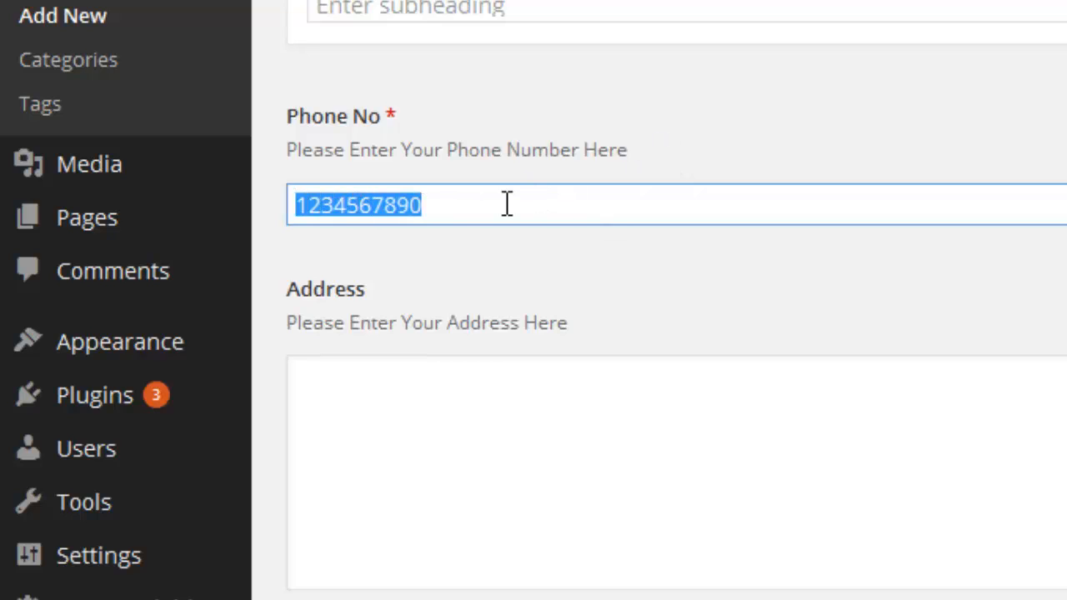
{"action": "key", "text": "BackSpace"}
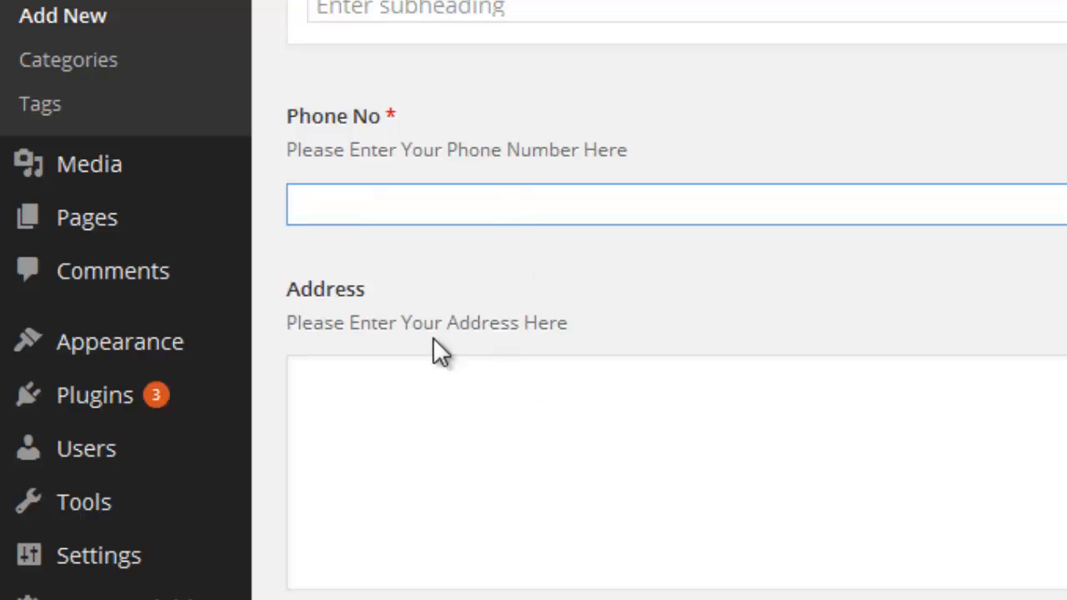
{"action": "left_click", "coordinate": [408, 376]}
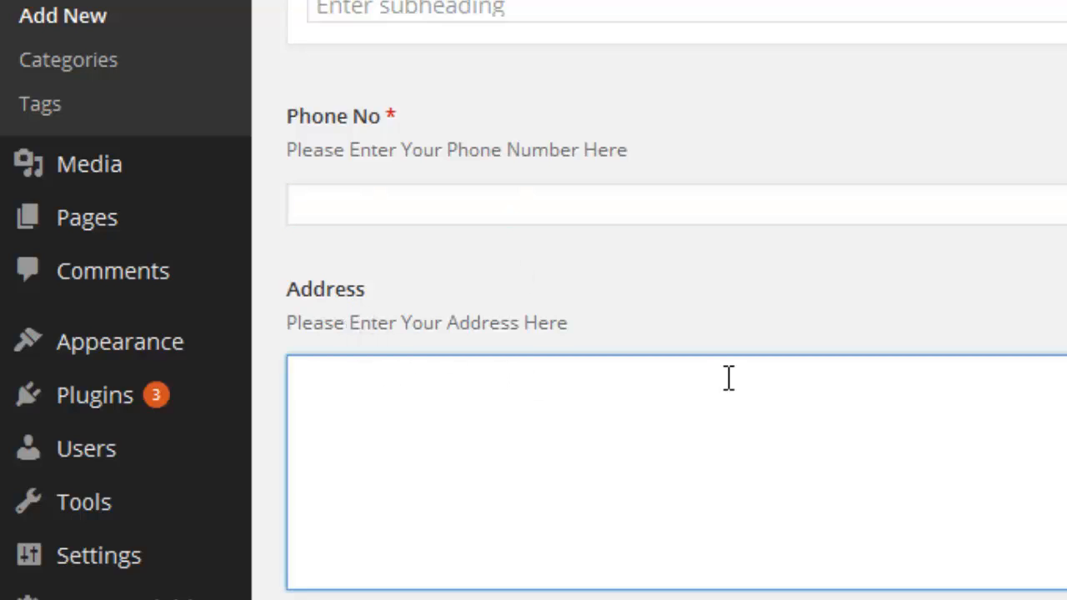
{"action": "key", "text": "BackSpace"}
{"action": "key", "text": "BackSpace"}
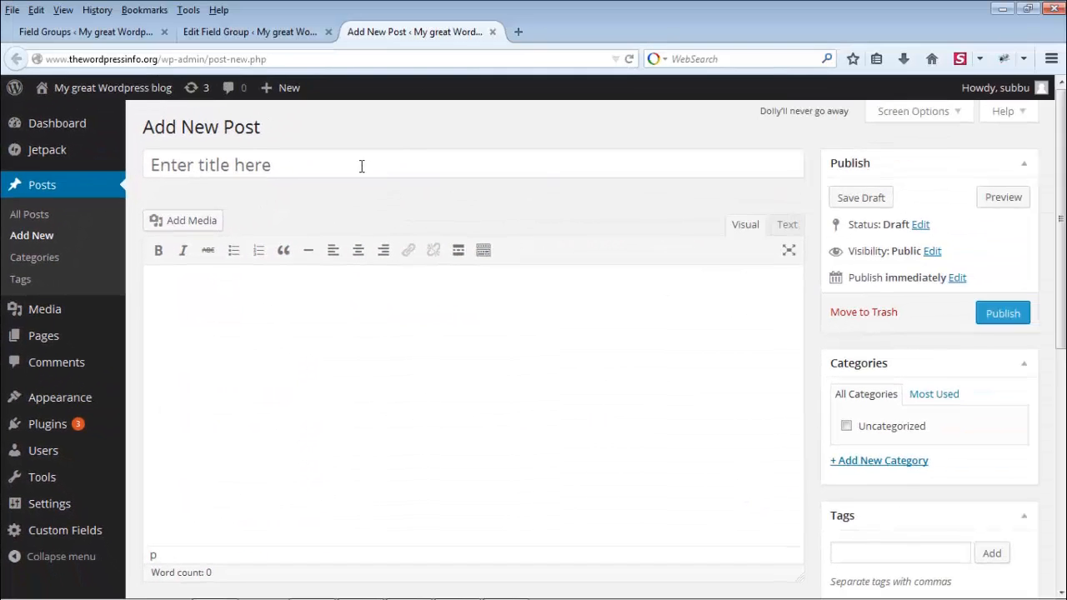
Step: Title the post 'Testing Adavanced Custom Fields Plugin'
{"action": "left_click", "coordinate": [519, 40]}
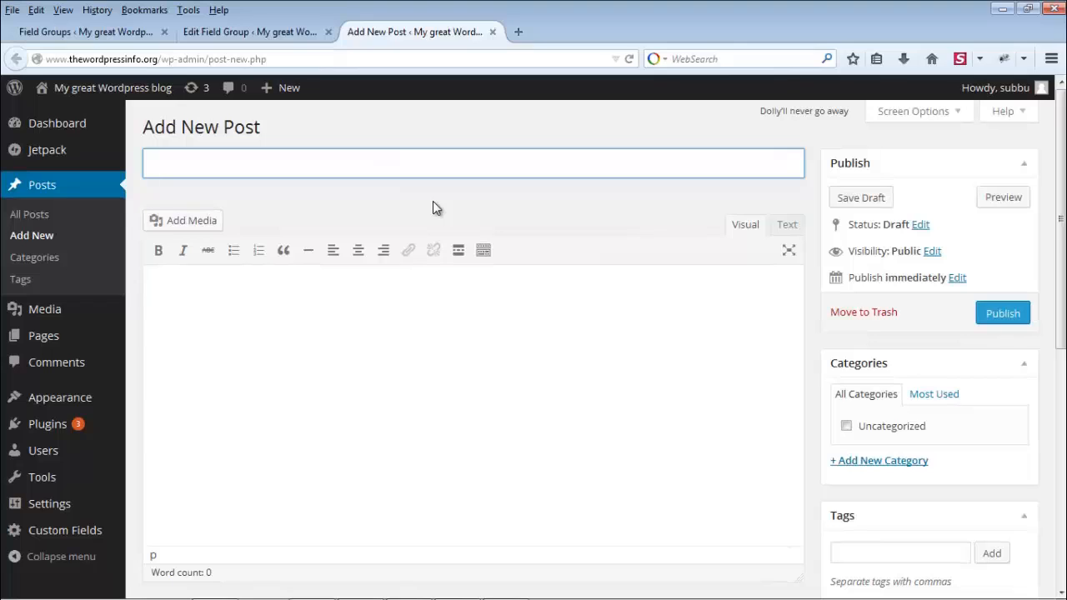
{"action": "type", "text": "Testing New F"}
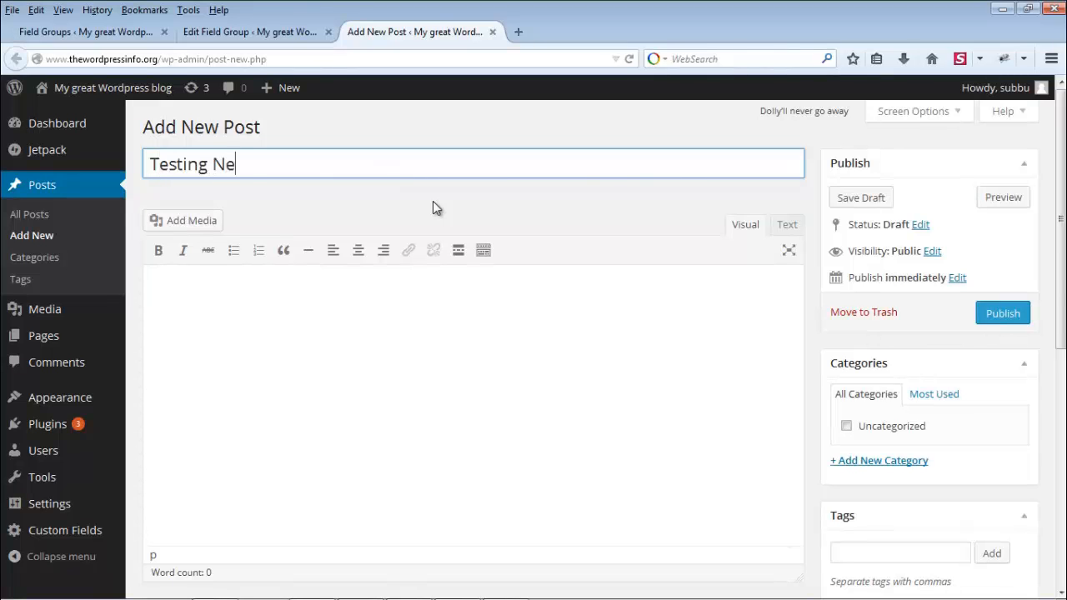
{"action": "key", "text": "BackSpace"}
{"action": "key", "text": "BackSpace"}
{"action": "key", "text": "BackSpace"}
{"action": "key", "text": "BackSpace"}
{"action": "key", "text": "BackSpace"}
{"action": "type", "text": "Adavanced Cu"}
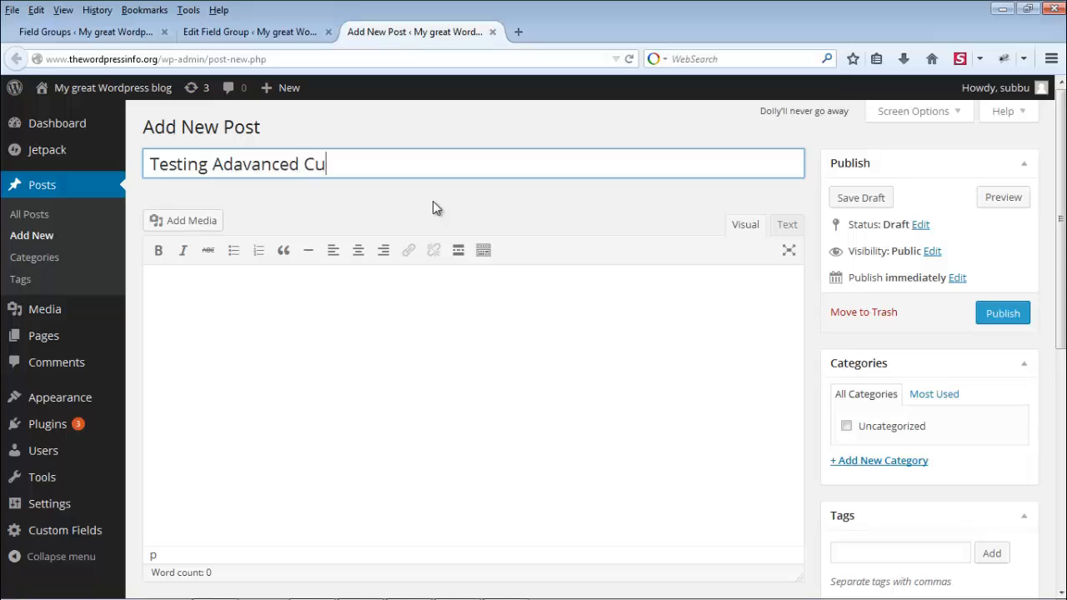
{"action": "type", "text": "stom Field"}
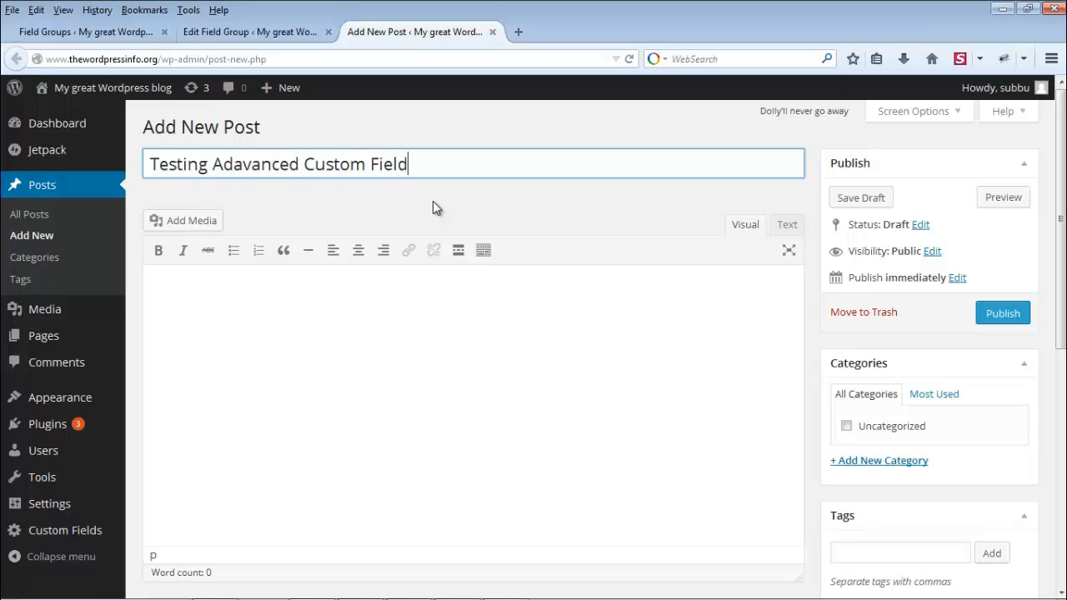
{"action": "type", "text": "s Plugin"}
Step: Fill the body with two paragraphs of repeated 'This is a test' filler text
{"action": "left_click", "coordinate": [442, 338]}
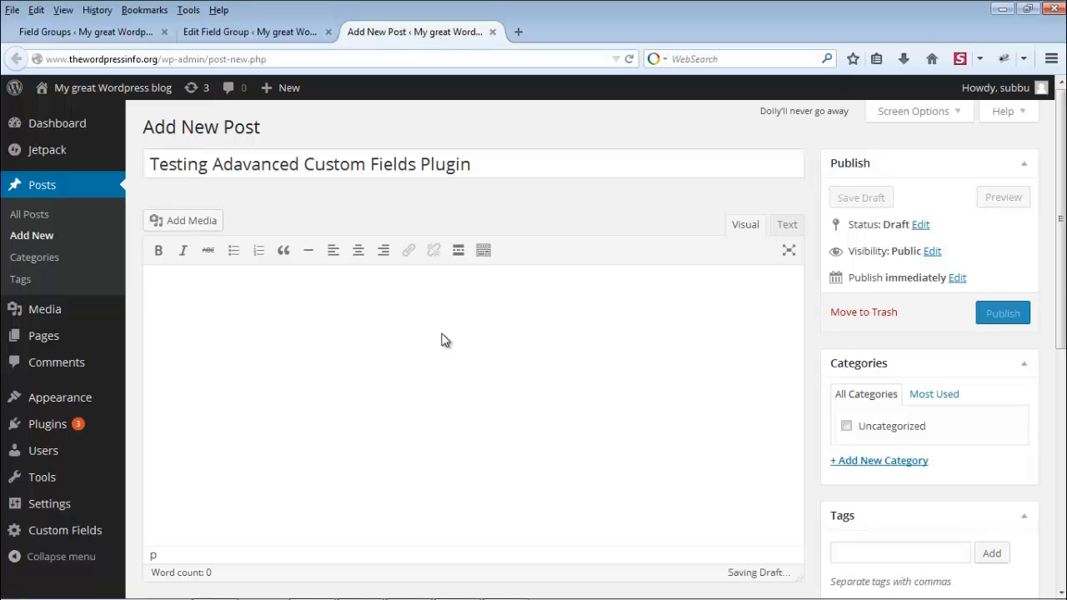
{"action": "type", "text": "This is "}
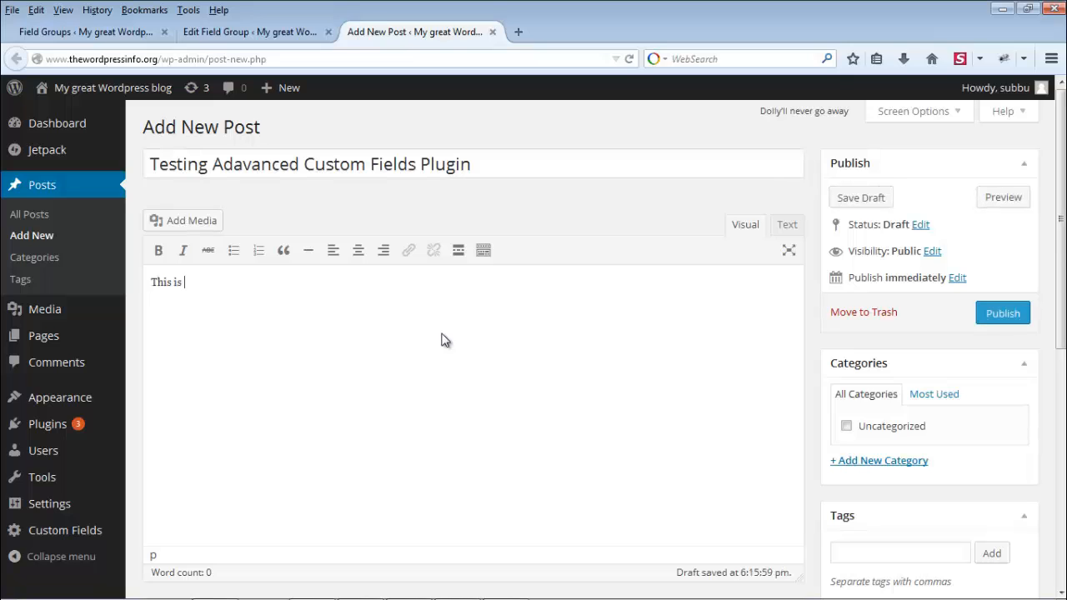
{"action": "type", "text": "a test."}
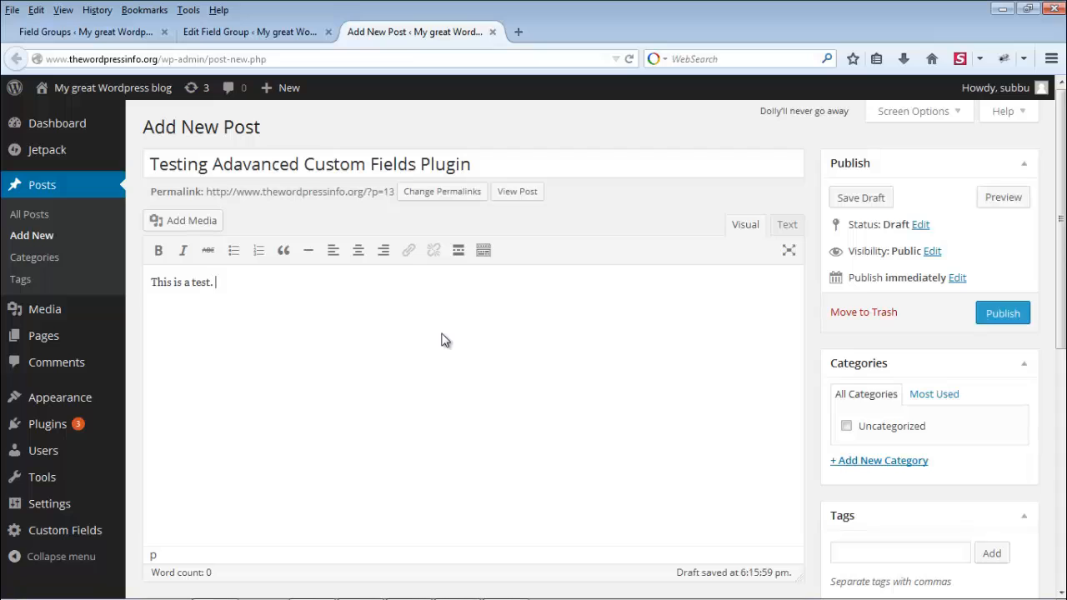
{"action": "key", "text": "ctrl+a"}
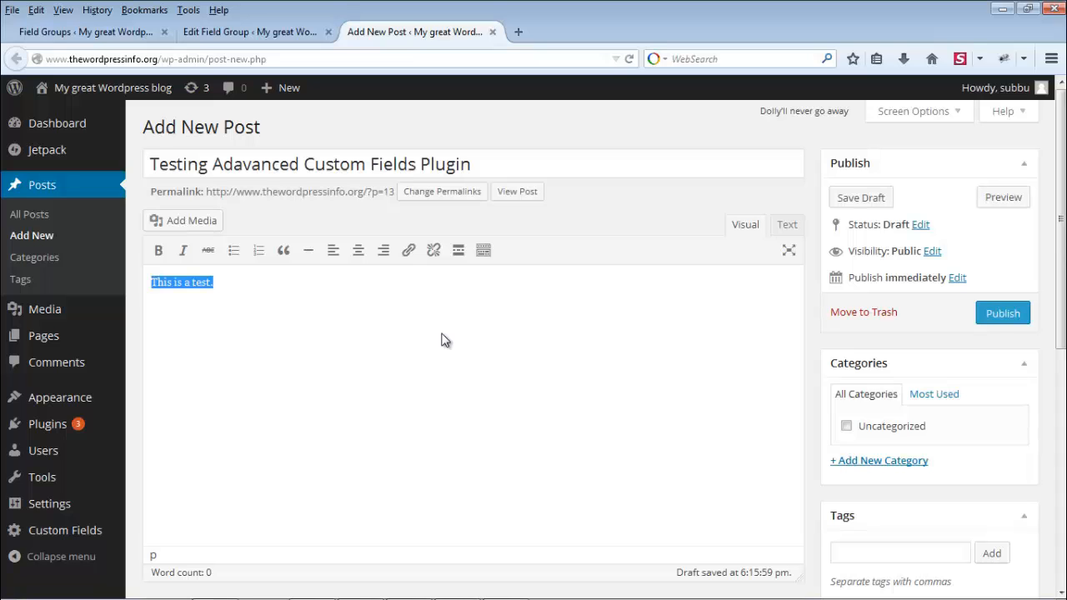
{"action": "key", "text": "ctrl+c"}
{"action": "key", "text": "ctrl+v"}
{"action": "key", "text": "ctrl+v"}
{"action": "key", "text": "ctrl+v"}
{"action": "key", "text": "ctrl+v"}
{"action": "key", "text": "ctrl+v"}
{"action": "key", "text": "ctrl+v"}
{"action": "key", "text": "ctrl+v"}
{"action": "key", "text": "ctrl+v"}
{"action": "key", "text": "ctrl+v"}
{"action": "key", "text": "ctrl+v"}
{"action": "key", "text": "ctrl+v"}
{"action": "key", "text": "ctrl+v"}
{"action": "key", "text": "ctrl+v"}
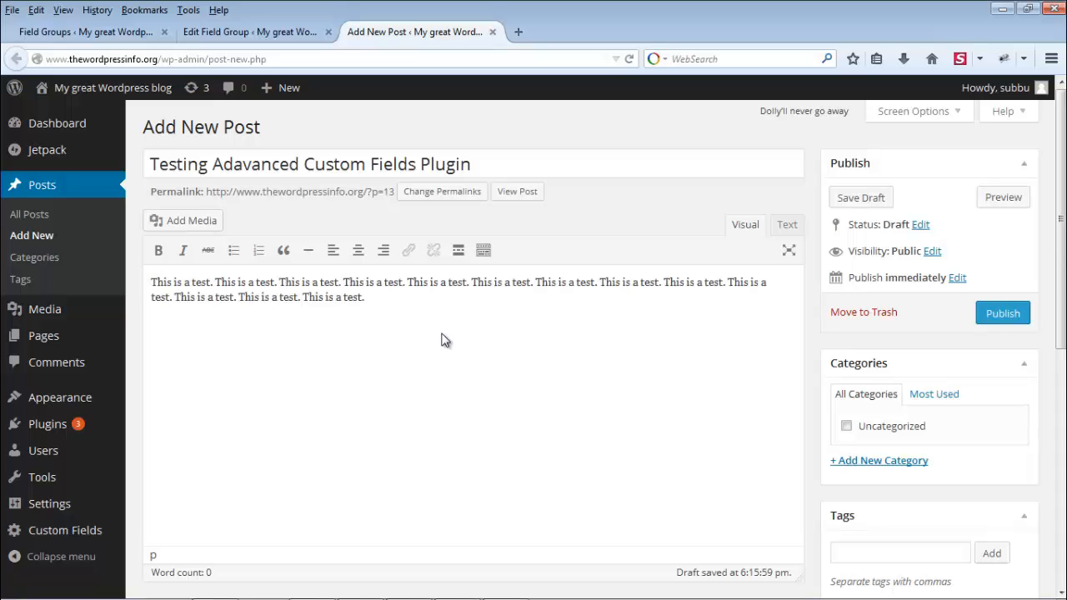
{"action": "key", "text": "ctrl+v"}
{"action": "key", "text": "ctrl+v"}
{"action": "key", "text": "ctrl+v"}
{"action": "key", "text": "ctrl+v"}
{"action": "key", "text": "ctrl+v"}
{"action": "key", "text": "ctrl+v"}
{"action": "key", "text": "ctrl+v"}
{"action": "key", "text": "ctrl+v"}
{"action": "key", "text": "ctrl+v"}
{"action": "key", "text": "ctrl+v"}
{"action": "key", "text": "ctrl+v"}
{"action": "key", "text": "ctrl+v"}
{"action": "key", "text": "ctrl+v"}
{"action": "key", "text": "ctrl+v"}
{"action": "key", "text": "ctrl+v"}
{"action": "key", "text": "ctrl+v"}
{"action": "key", "text": "ctrl+v"}
{"action": "key", "text": "ctrl+v"}
{"action": "key", "text": "ctrl+v"}
{"action": "key", "text": "ctrl+v"}
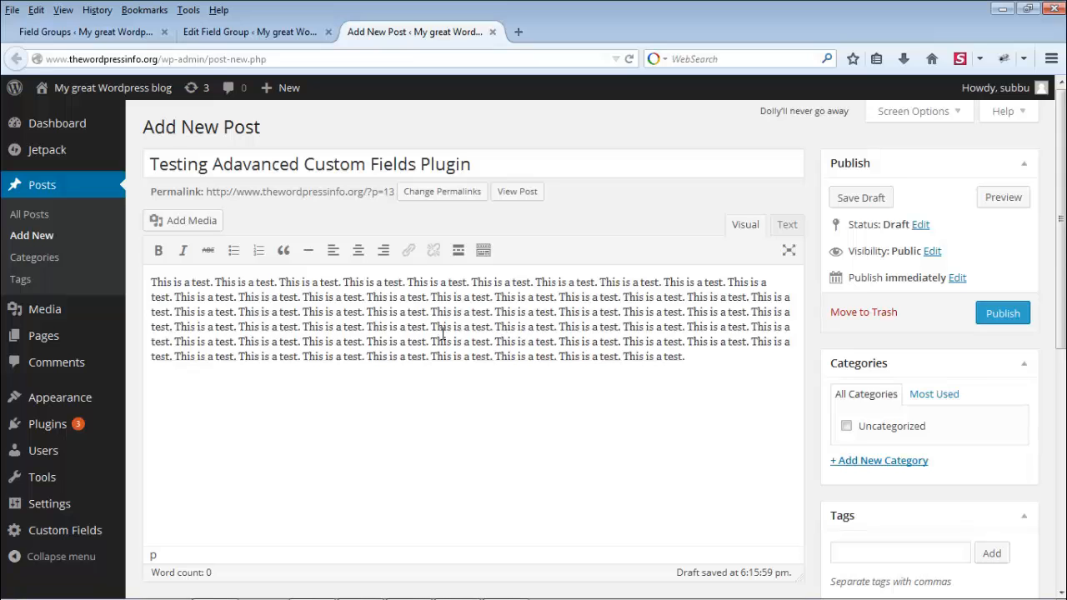
{"action": "key", "text": "ctrl+v"}
{"action": "key", "text": "ctrl+v"}
{"action": "key", "text": "ctrl+v"}
{"action": "key", "text": "ctrl+v"}
{"action": "key", "text": "ctrl+v"}
{"action": "key", "text": "ctrl+v"}
{"action": "key", "text": "ctrl+v"}
{"action": "key", "text": "ctrl+v"}
{"action": "key", "text": "ctrl+v"}
{"action": "key", "text": "ctrl+v"}
{"action": "key", "text": "ctrl+v"}
{"action": "key", "text": "ctrl+v"}
{"action": "key", "text": "ctrl+v"}
{"action": "key", "text": "ctrl+v"}
{"action": "key", "text": "ctrl+v"}
{"action": "key", "text": "ctrl+v"}
{"action": "key", "text": "Return"}
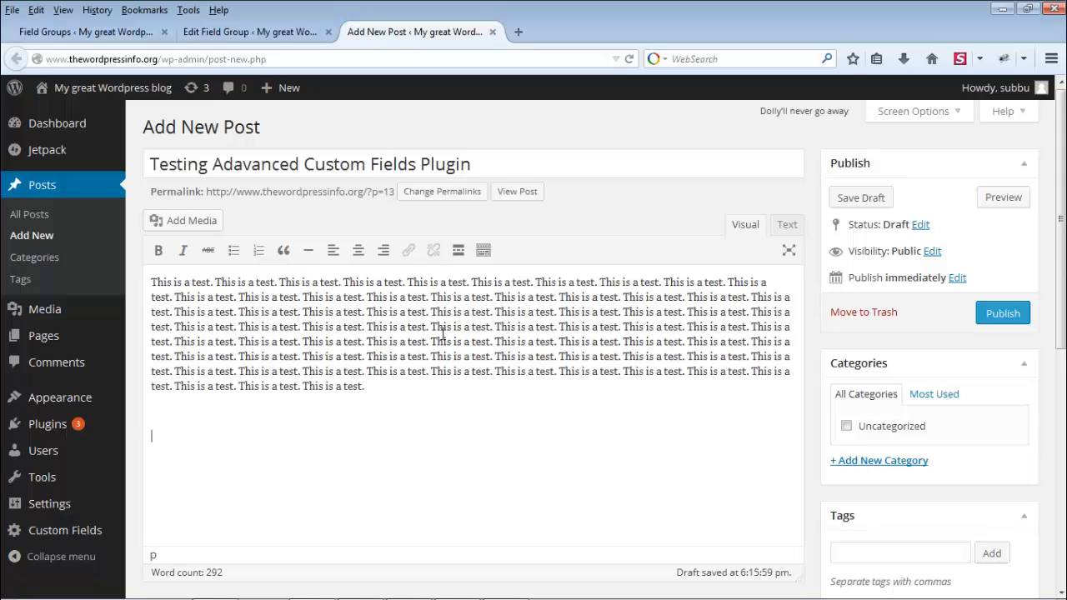
{"action": "key", "text": "ctrl+v"}
{"action": "key", "text": "ctrl+v"}
{"action": "key", "text": "ctrl+v"}
{"action": "key", "text": "ctrl+v"}
{"action": "key", "text": "ctrl+v"}
{"action": "key", "text": "ctrl+v"}
{"action": "key", "text": "ctrl+v"}
{"action": "key", "text": "ctrl+v"}
{"action": "key", "text": "ctrl+v"}
{"action": "key", "text": "ctrl+v"}
{"action": "key", "text": "ctrl+v"}
{"action": "key", "text": "ctrl+v"}
{"action": "key", "text": "ctrl+v"}
{"action": "key", "text": "ctrl+v"}
{"action": "key", "text": "ctrl+v"}
{"action": "key", "text": "ctrl+v"}
{"action": "key", "text": "ctrl+v"}
{"action": "key", "text": "ctrl+v"}
{"action": "key", "text": "ctrl+v"}
{"action": "key", "text": "ctrl+v"}
{"action": "key", "text": "ctrl+v"}
{"action": "key", "text": "ctrl+v"}
{"action": "key", "text": "ctrl+v"}
{"action": "key", "text": "ctrl+v"}
{"action": "key", "text": "ctrl+v"}
{"action": "key", "text": "ctrl+v"}
{"action": "key", "text": "ctrl+v"}
{"action": "key", "text": "ctrl+v"}
{"action": "key", "text": "ctrl+v"}
{"action": "key", "text": "ctrl+v"}
{"action": "key", "text": "ctrl+v"}
{"action": "key", "text": "ctrl+v"}
{"action": "key", "text": "ctrl+v"}
{"action": "key", "text": "ctrl+v"}
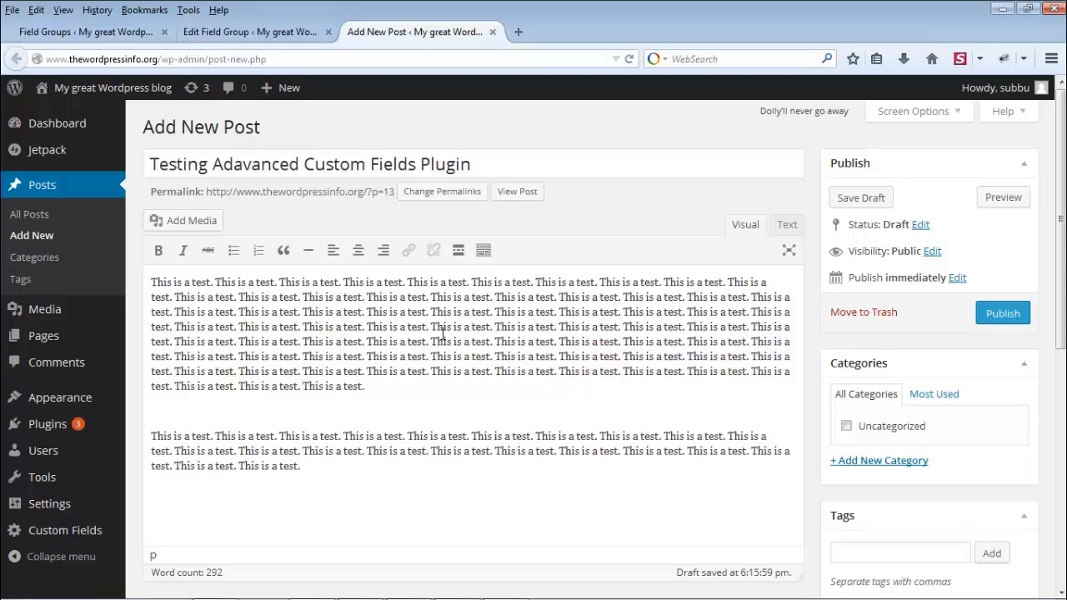
{"action": "key", "text": "ctrl+v"}
{"action": "key", "text": "ctrl+v"}
{"action": "key", "text": "ctrl+v"}
{"action": "key", "text": "ctrl+v"}
{"action": "key", "text": "ctrl+v"}
{"action": "key", "text": "ctrl+v"}
{"action": "key", "text": "ctrl+v"}
{"action": "key", "text": "ctrl+v"}
{"action": "key", "text": "ctrl+v"}
{"action": "key", "text": "ctrl+v"}
{"action": "key", "text": "ctrl+v"}
{"action": "key", "text": "ctrl+v"}
{"action": "key", "text": "ctrl+v"}
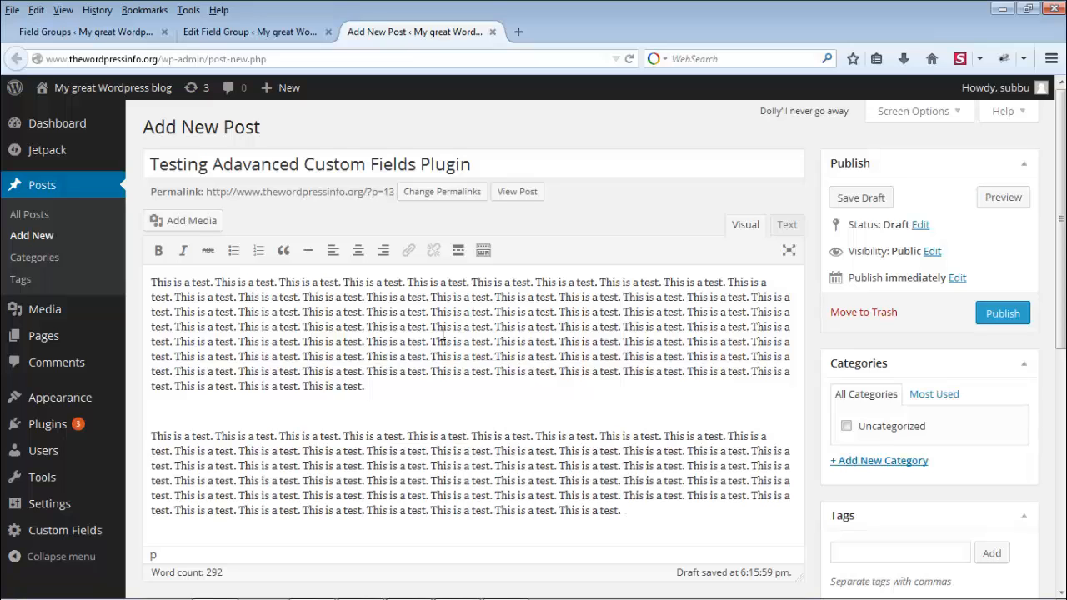
Step: Delete the empty line separating the two filler paragraphs
{"action": "left_click", "coordinate": [410, 401]}
{"action": "key", "text": "BackSpace"}
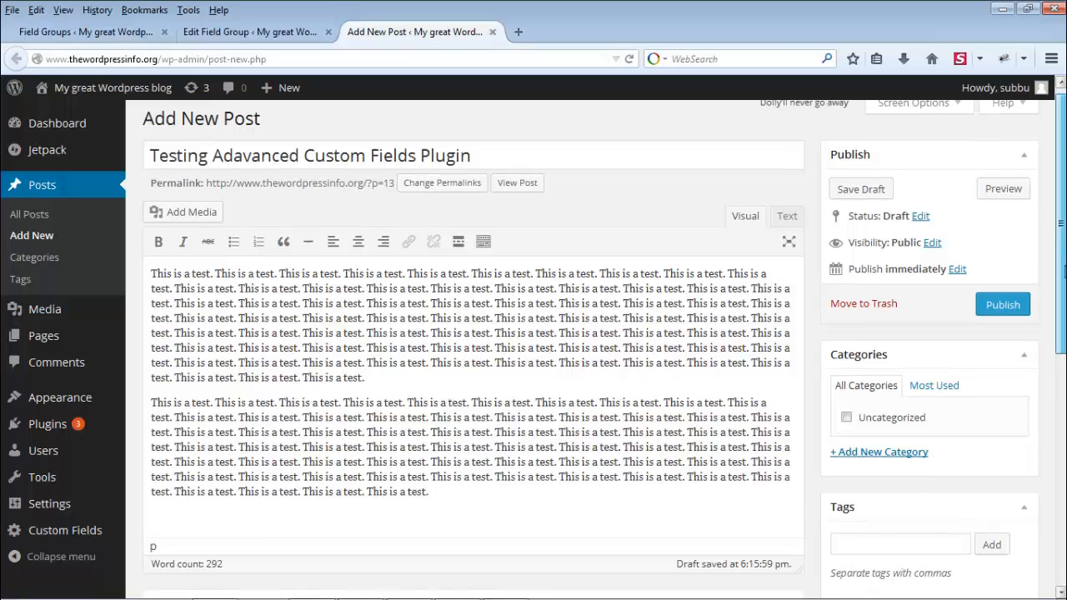
{"action": "scroll", "coordinate": [410, 401], "scroll_direction": "down", "scroll_amount": 3}
{"action": "scroll", "coordinate": [410, 401], "scroll_direction": "down", "scroll_amount": 8}
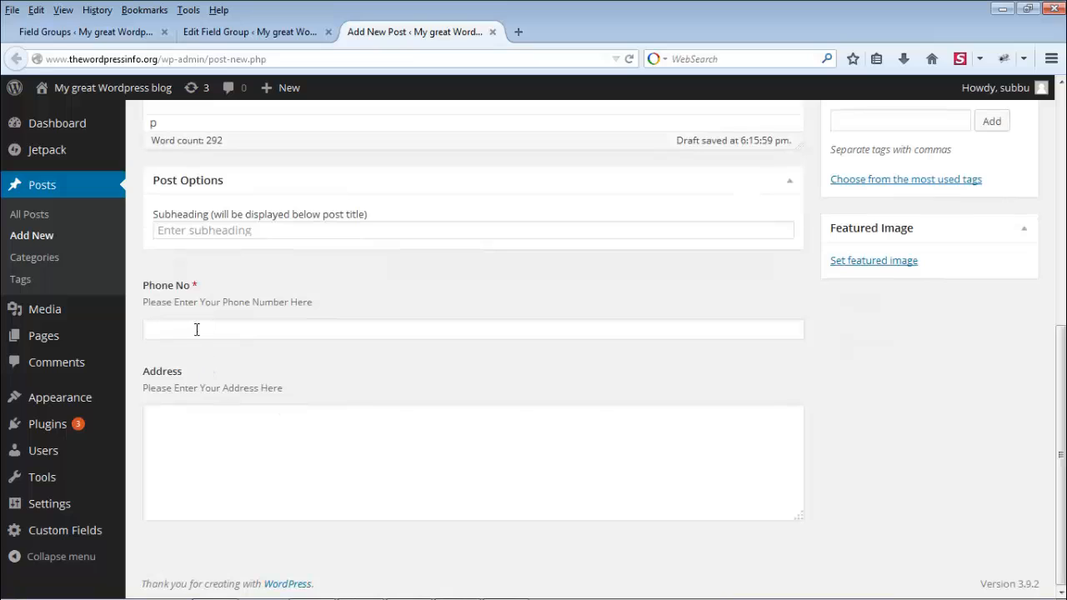
Step: Fill the post's Address field with a multi-line sample street address
{"action": "left_click", "coordinate": [302, 453]}
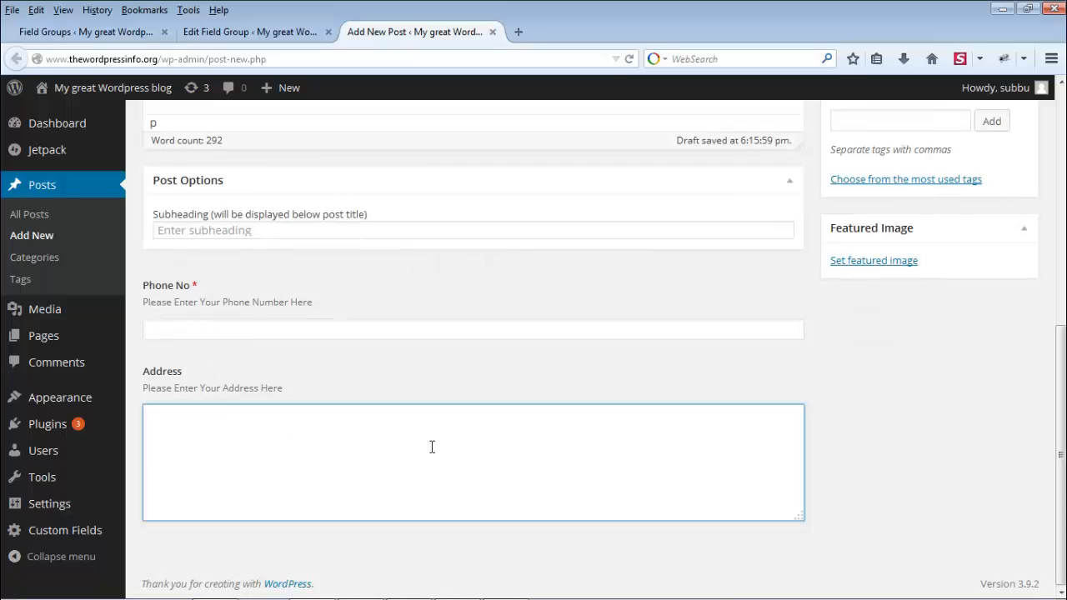
{"action": "type", "text": "123 Main st,"}
{"action": "key", "text": "Return"}
{"action": "type", "text": "New"}
{"action": "type", "text": " York, "}
{"action": "type", "text": "USA."}
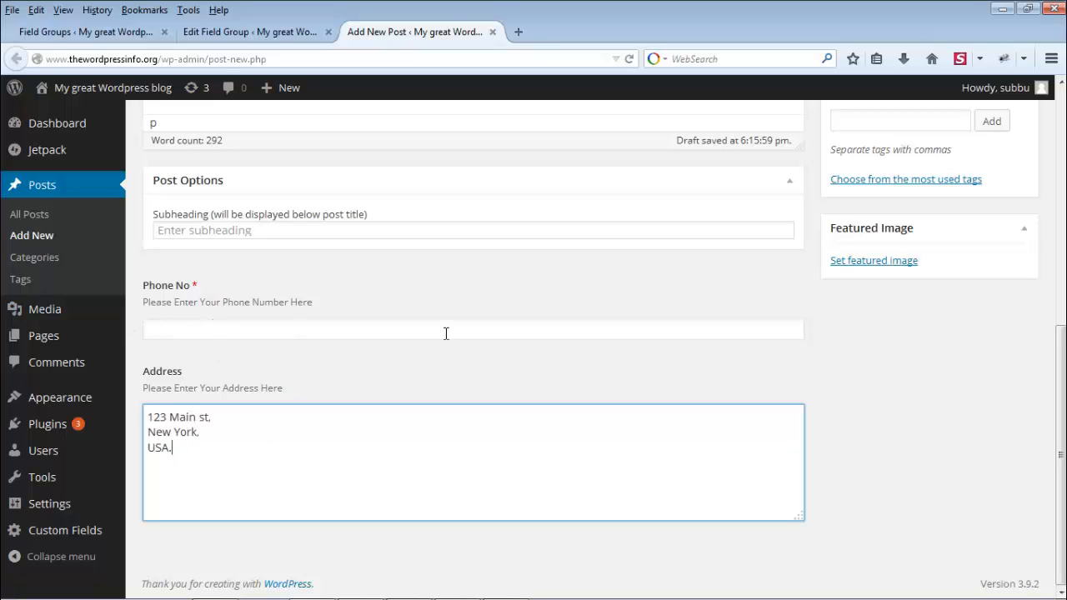
{"action": "scroll", "coordinate": [820, 308], "scroll_direction": "up", "scroll_amount": 5}
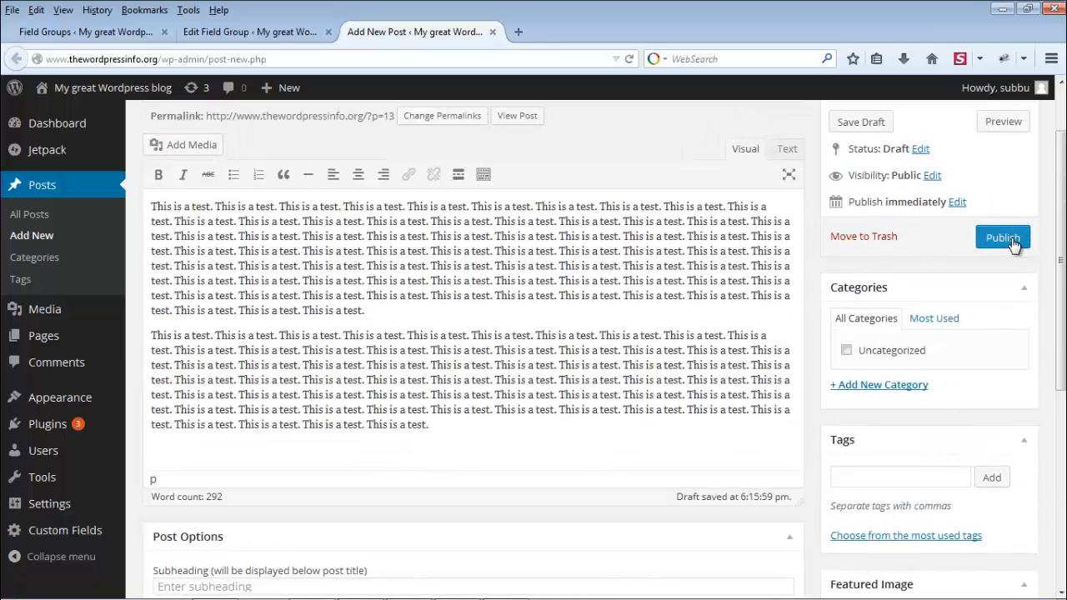
{"action": "scroll", "coordinate": [1013, 242], "scroll_direction": "up", "scroll_amount": 1}
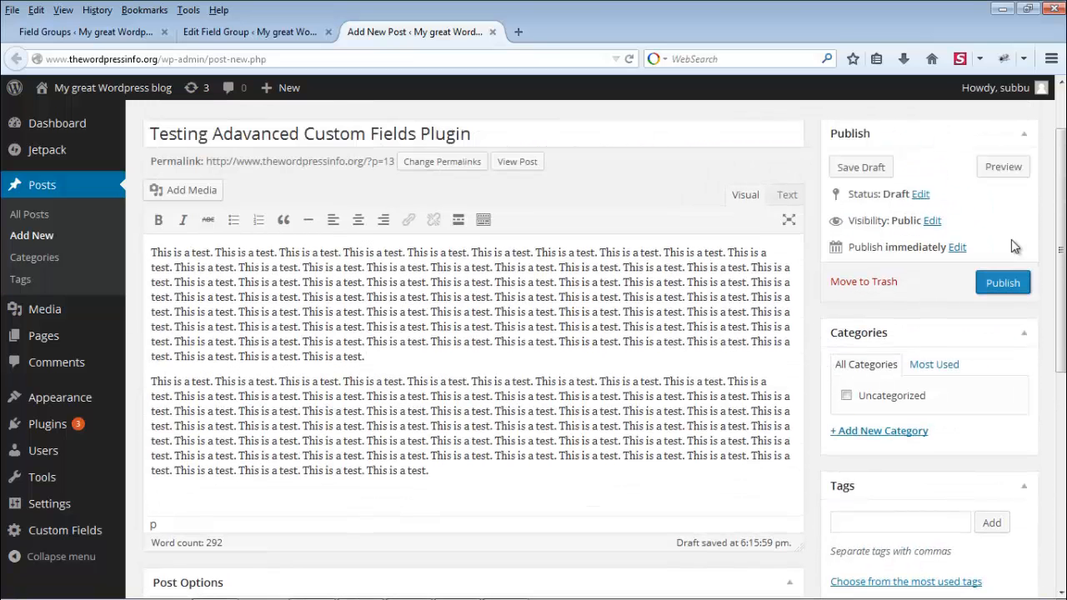
Step: Try to publish, then enter a sample number in the required Phone No field
{"action": "left_click", "coordinate": [1011, 285]}
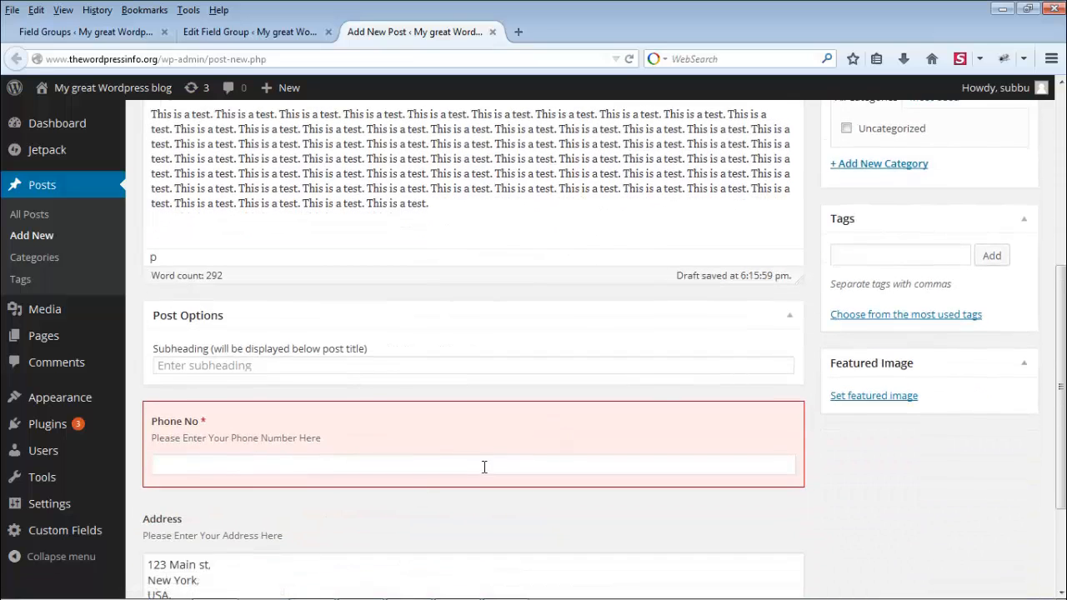
{"action": "left_click", "coordinate": [314, 464]}
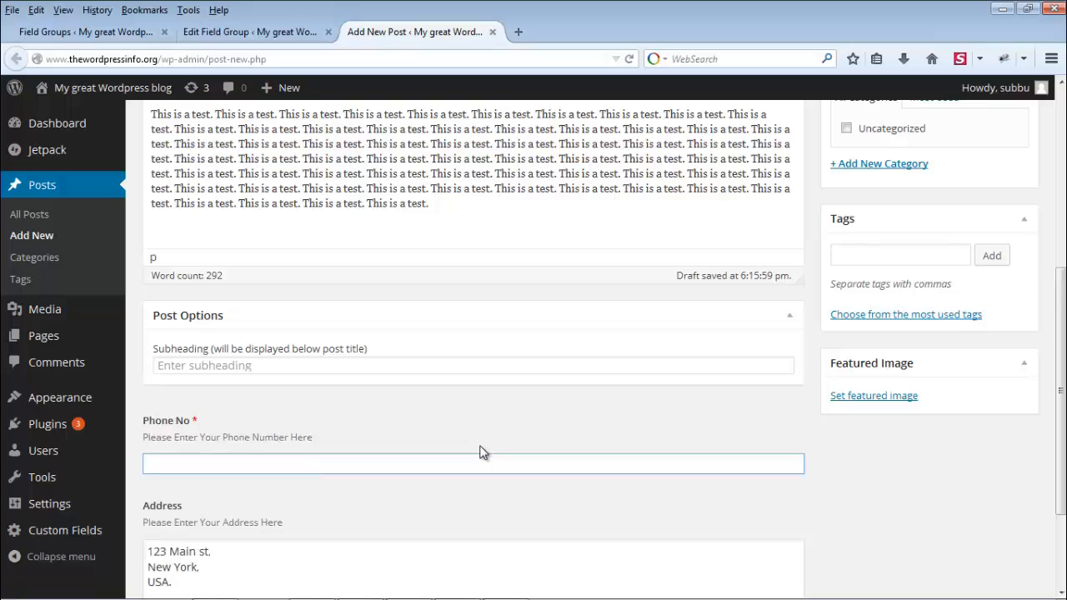
{"action": "scroll", "coordinate": [792, 442], "scroll_direction": "up", "scroll_amount": 5}
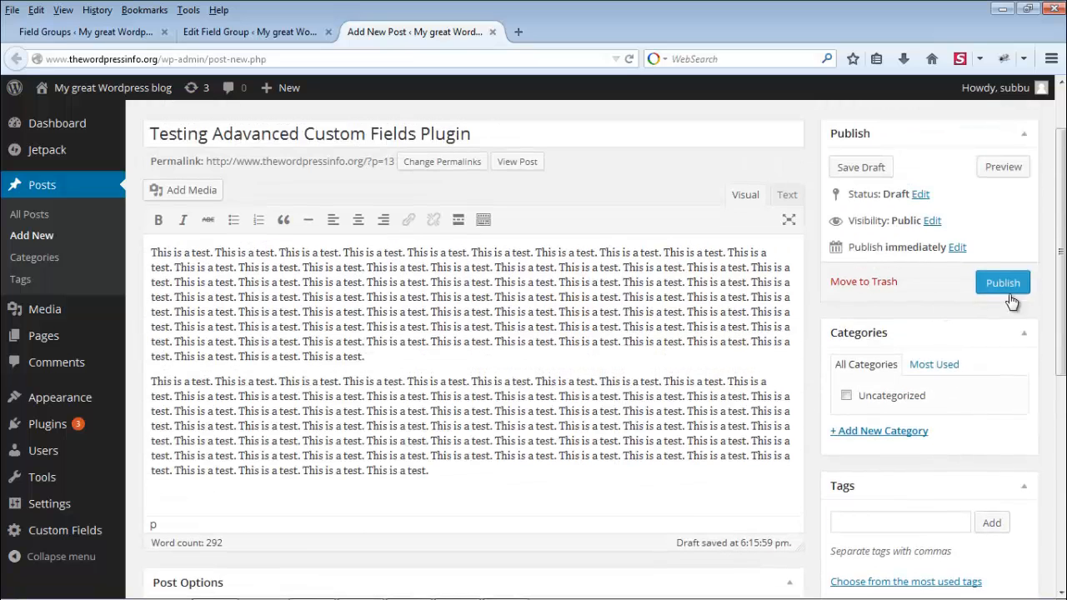
Step: Publish the post and open its View post link in a new browser tab
{"action": "left_click", "coordinate": [1015, 285]}
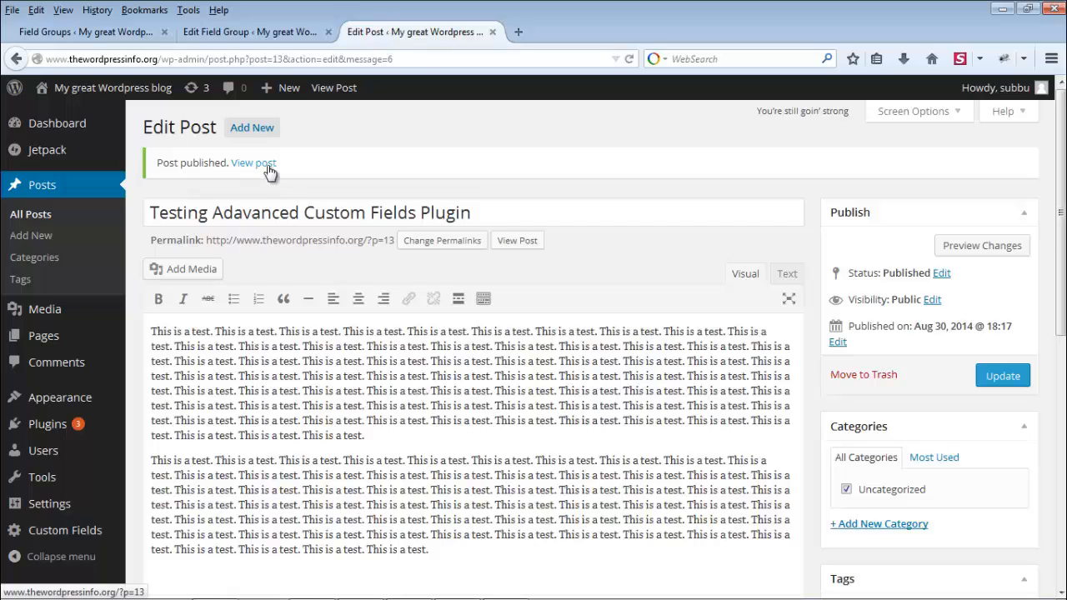
{"action": "right_click", "coordinate": [269, 171]}
{"action": "left_click", "coordinate": [333, 177]}
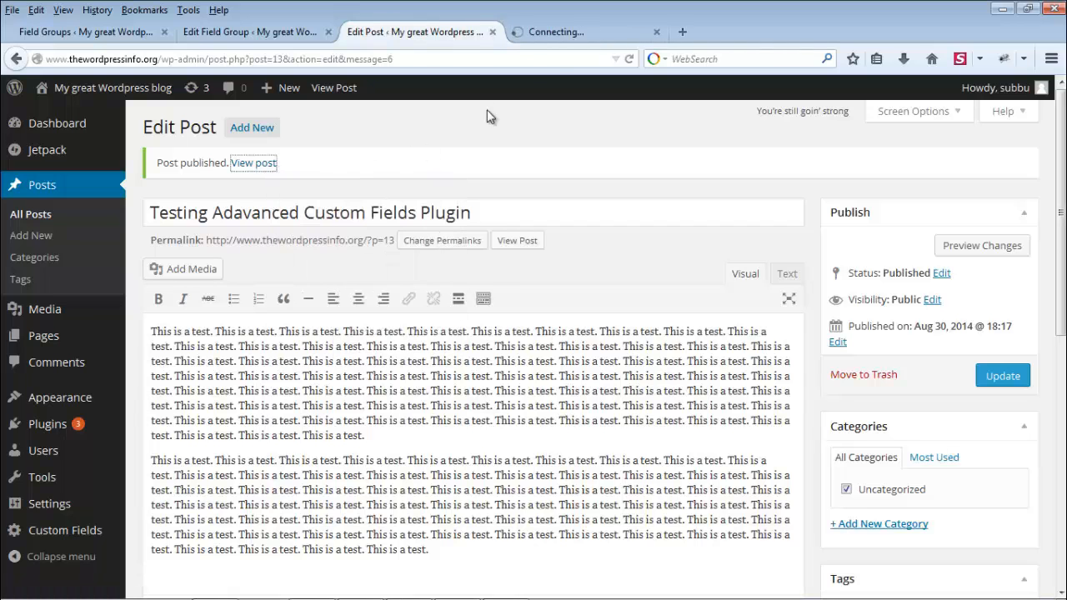
Step: Scroll through the live post, which shows no phone or address details yet
{"action": "left_click", "coordinate": [595, 31]}
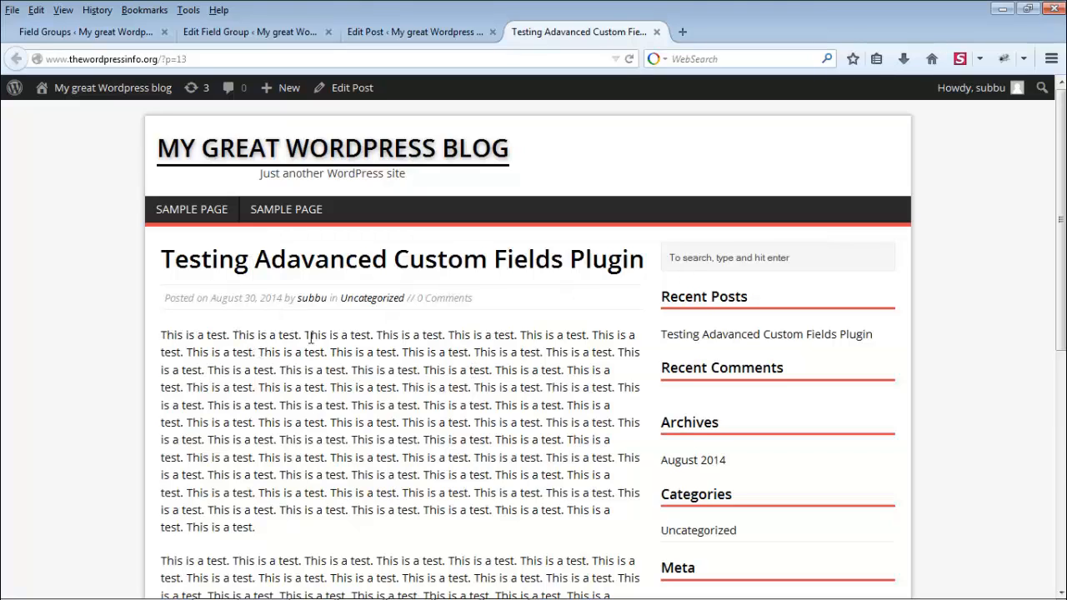
{"action": "left_click_drag", "start_coordinate": [1060, 224], "coordinate": [1061, 405]}
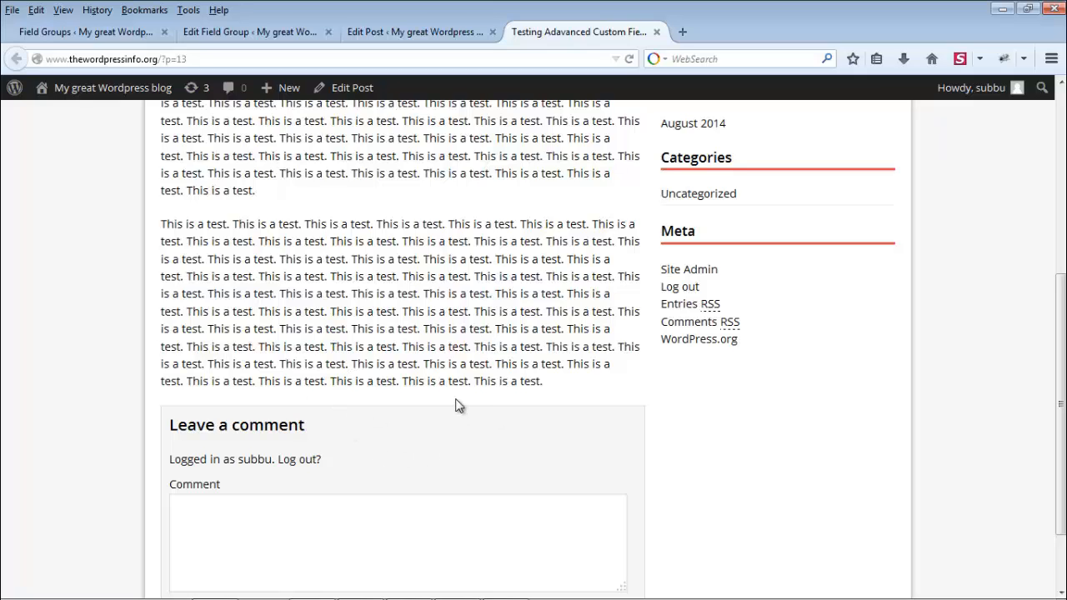
{"action": "scroll", "coordinate": [456, 406], "scroll_direction": "up", "scroll_amount": 5}
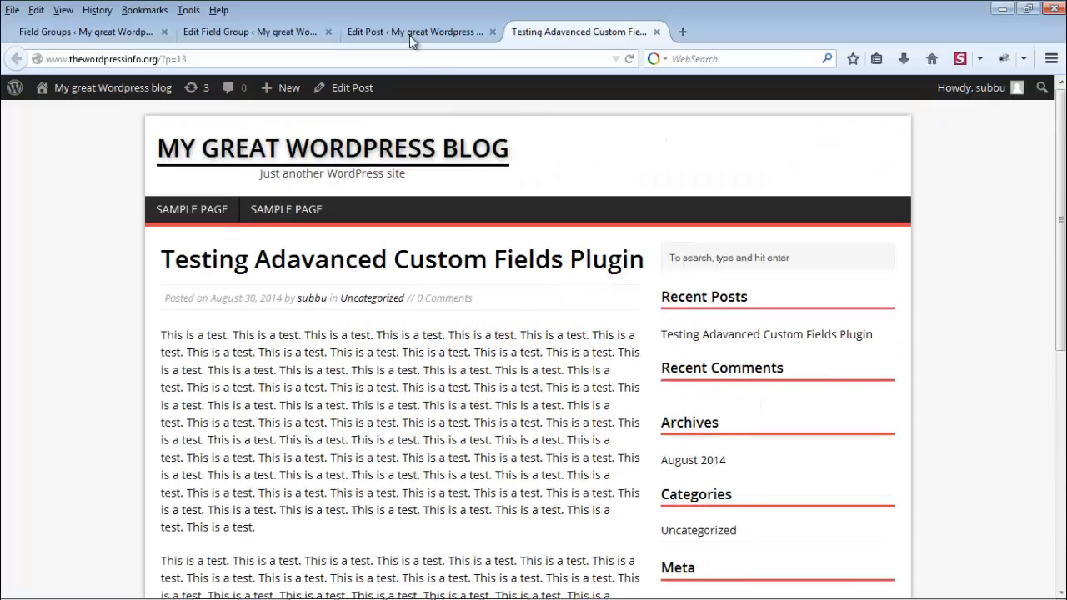
{"action": "left_click", "coordinate": [300, 32]}
Step: Open Appearance > Editor and load MH Magazine lite's Single Post template, single.php
{"action": "mouse_move", "coordinate": [60, 307]}
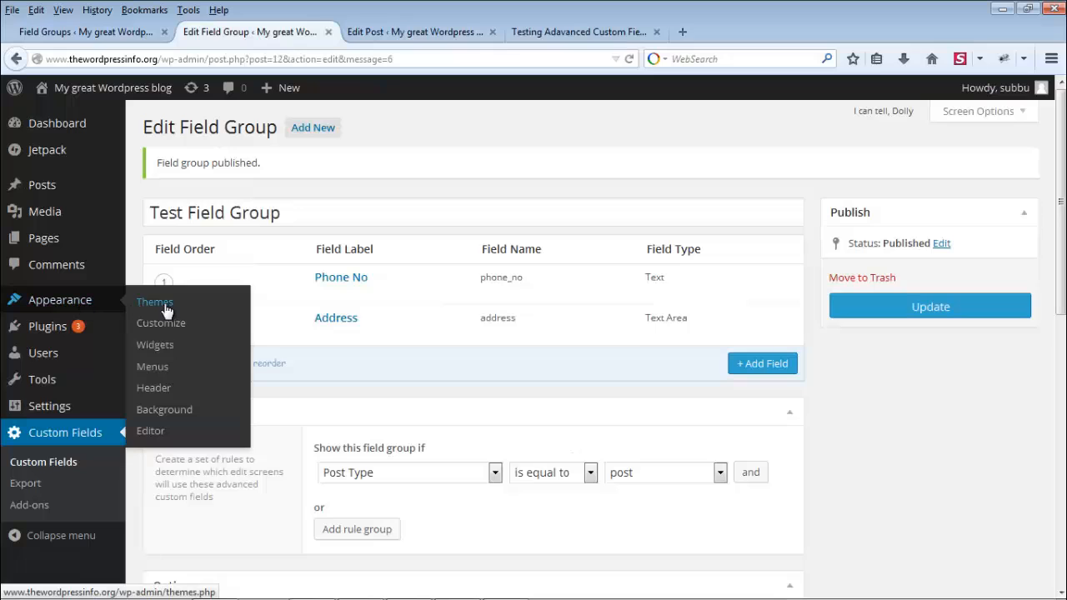
{"action": "left_click", "coordinate": [151, 432]}
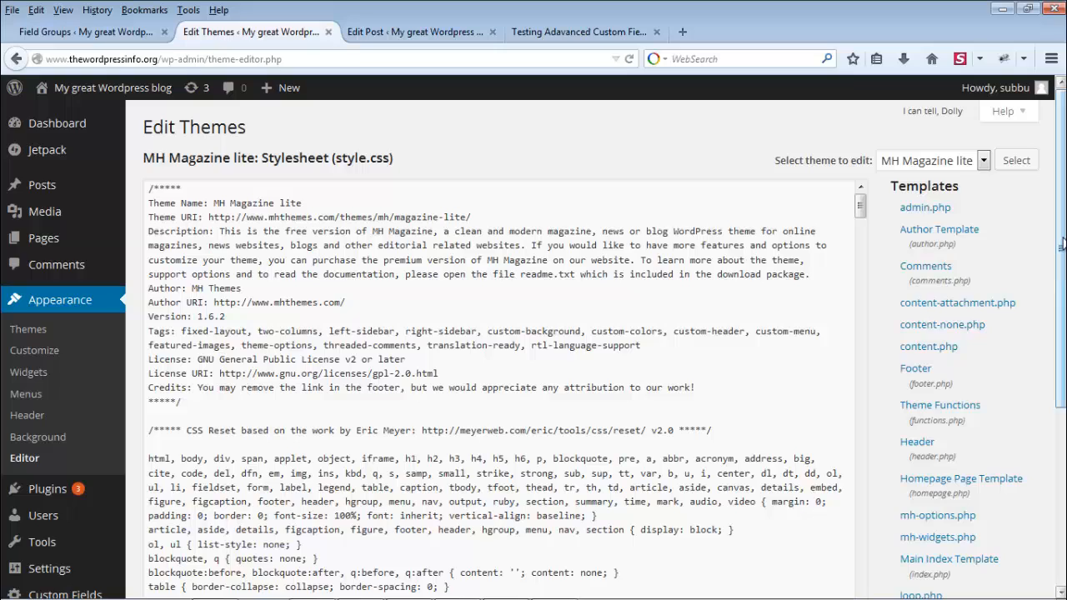
{"action": "left_click_drag", "start_coordinate": [1060, 243], "coordinate": [1062, 388]}
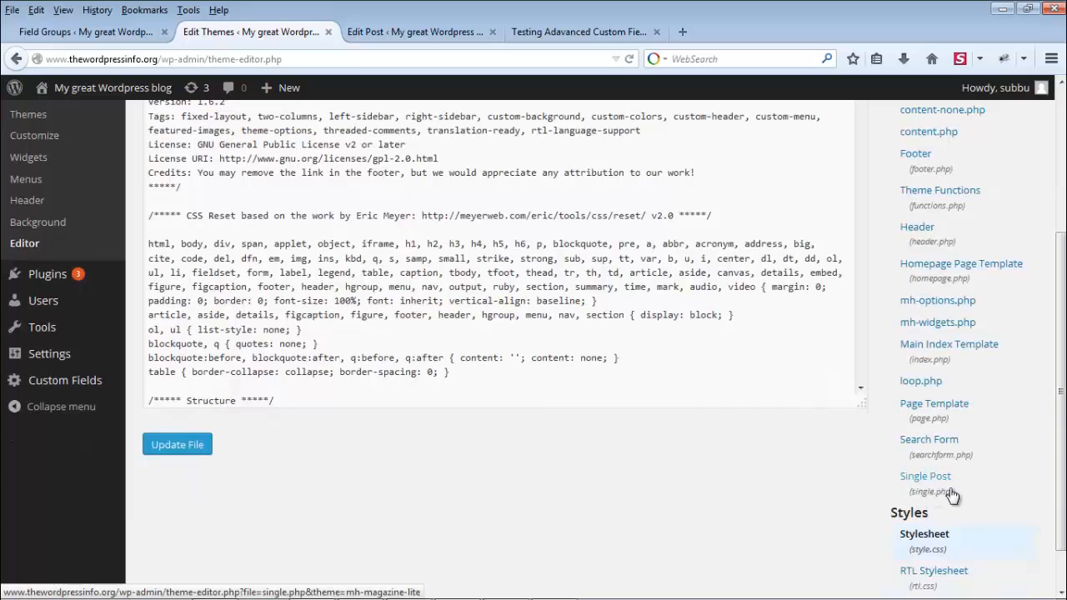
{"action": "left_click", "coordinate": [927, 483]}
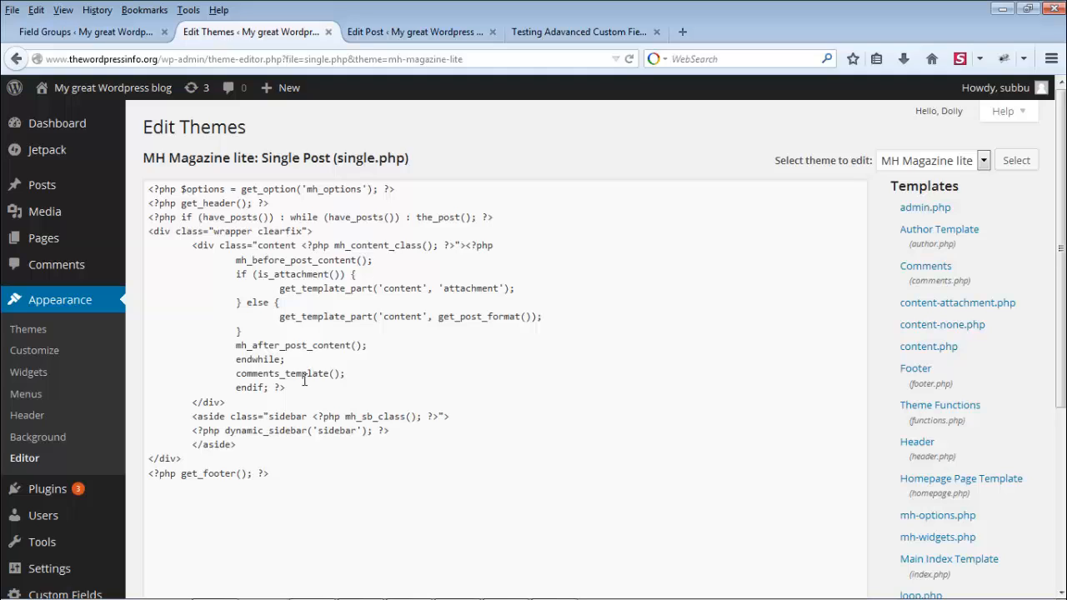
Step: Below the content block in single.php, add get_field('phone_no'); and get_field('address'); lines without echo
{"action": "left_click", "coordinate": [281, 335]}
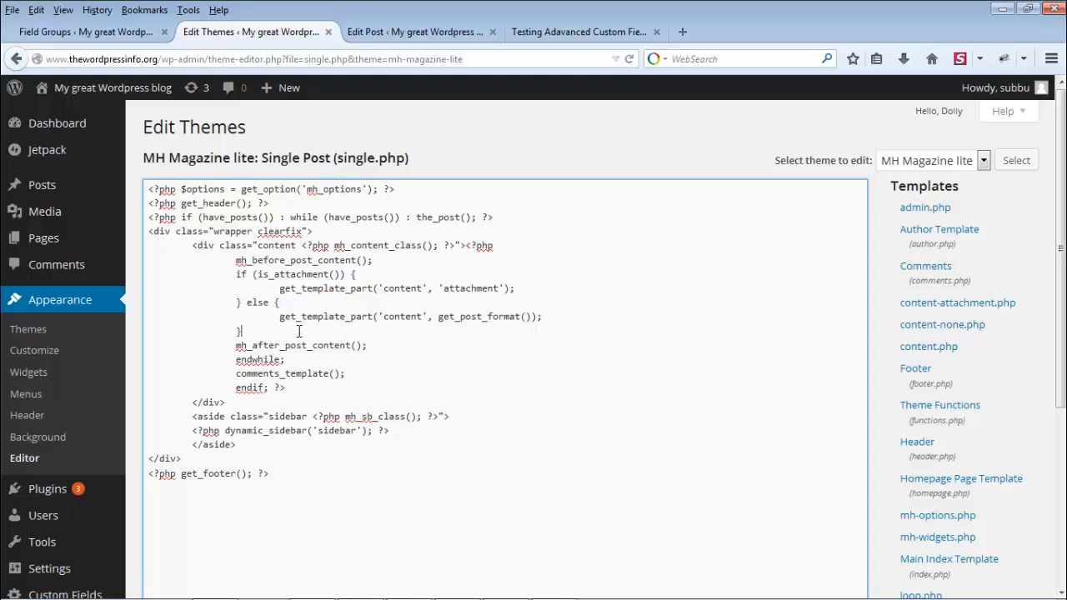
{"action": "key", "text": "Return"}
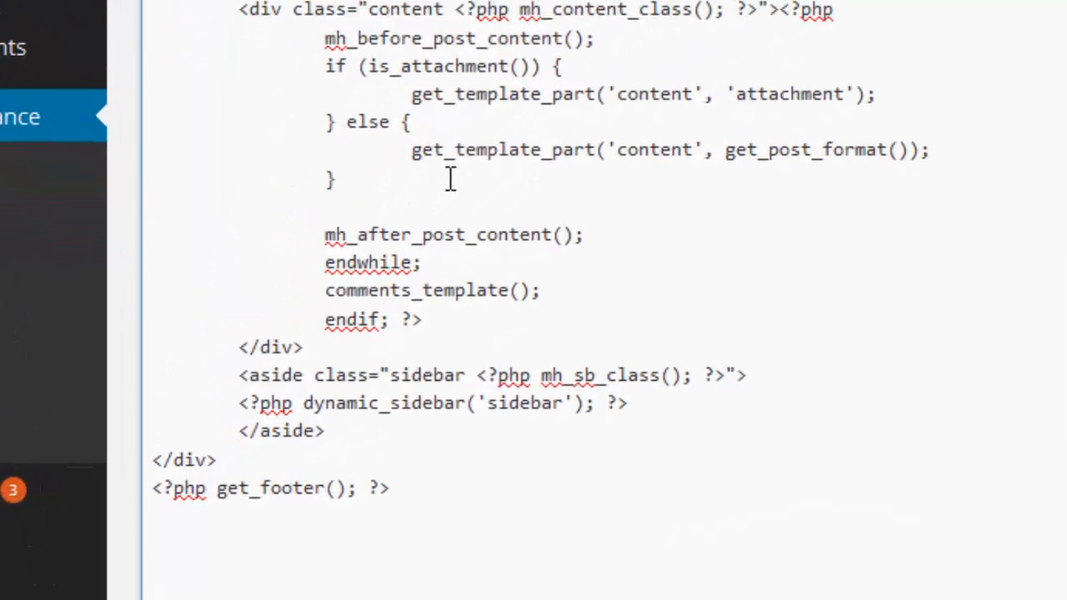
{"action": "key", "text": "Tab"}
{"action": "key", "text": "Tab"}
{"action": "type", "text": "<?php echo "}
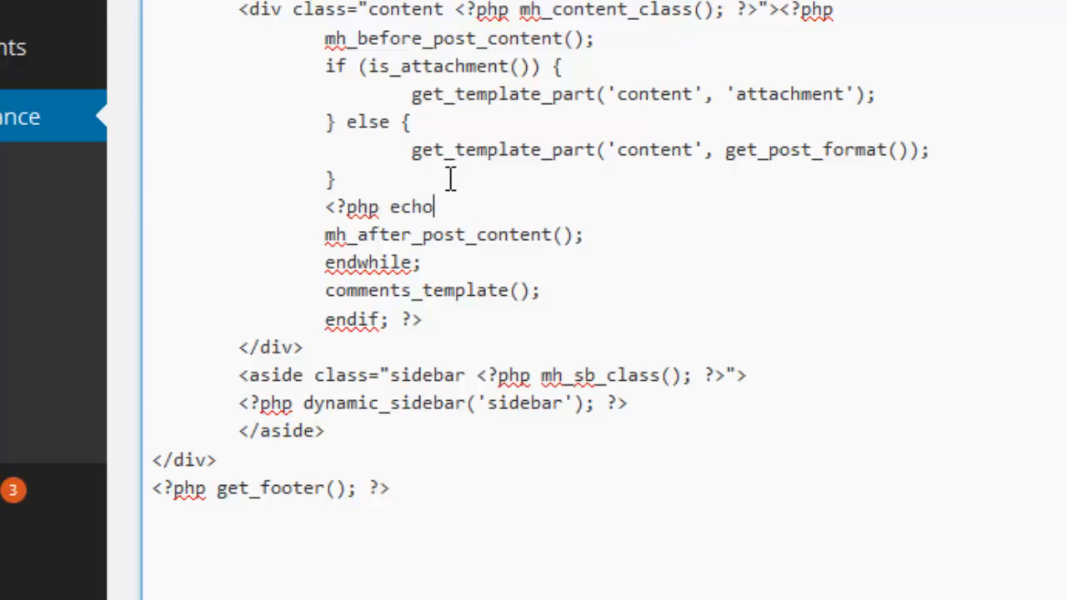
{"action": "type", "text": "get_field('phone"}
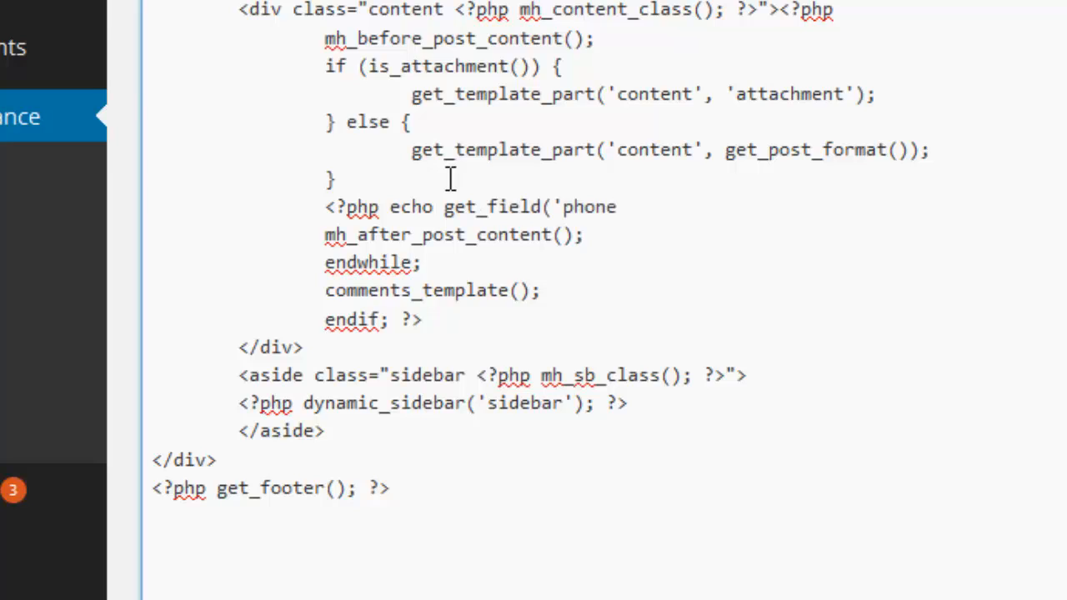
{"action": "type", "text": "_no');"}
{"action": "key", "text": "Return"}
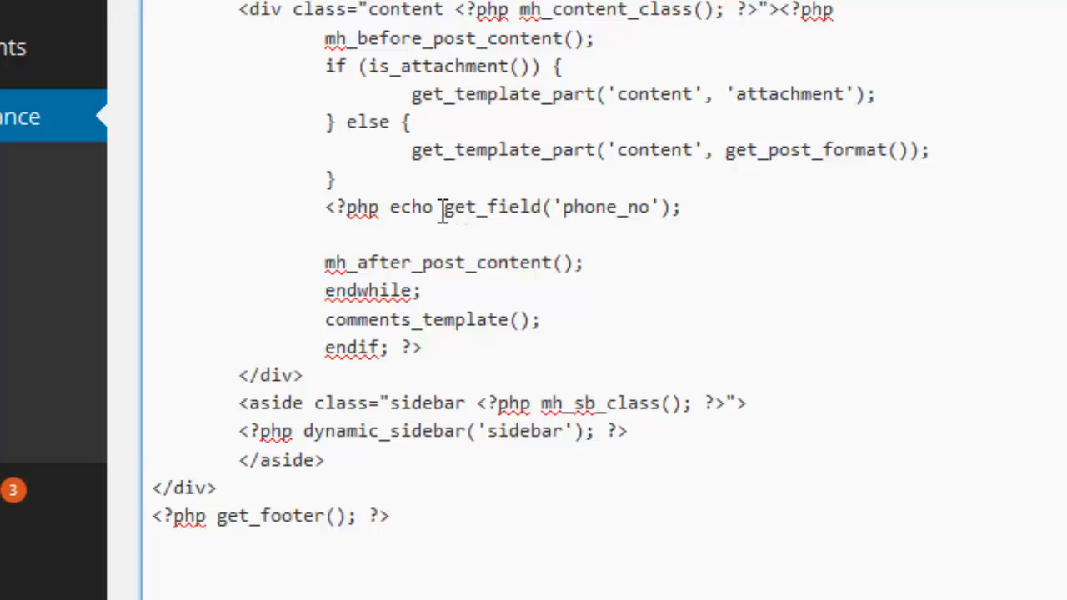
{"action": "left_click_drag", "start_coordinate": [443, 207], "coordinate": [326, 206]}
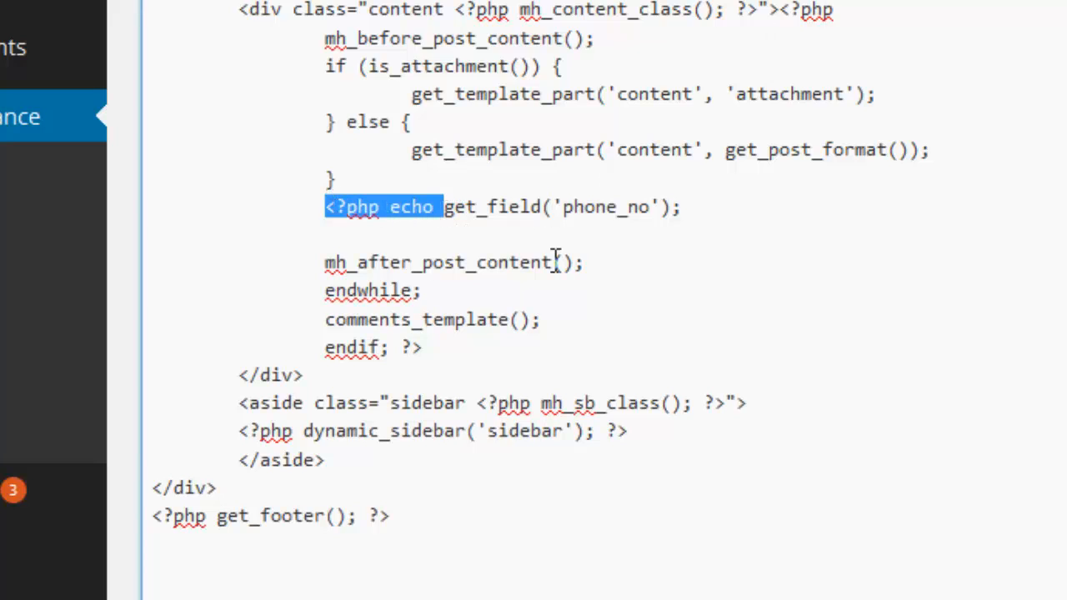
{"action": "key", "text": "BackSpace"}
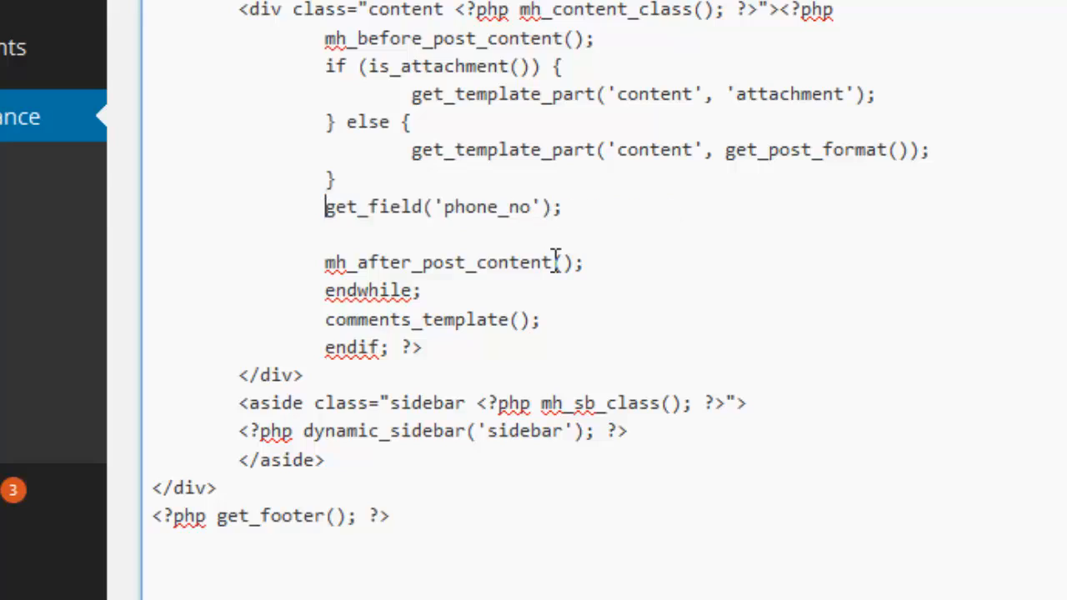
{"action": "key", "text": "End"}
{"action": "type", "text": "get_fie"}
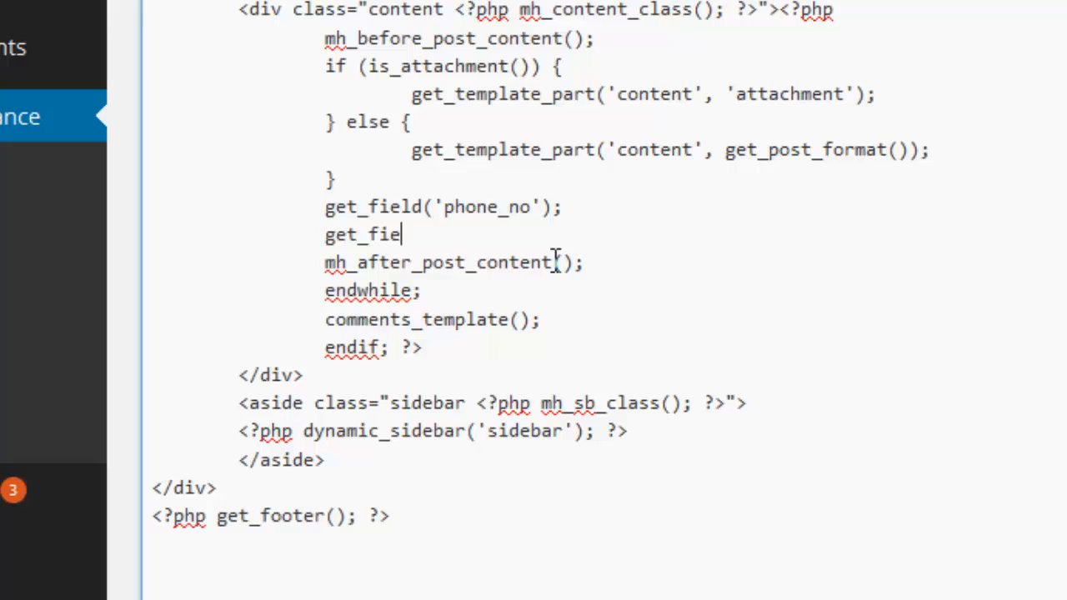
{"action": "type", "text": "ld('address"}
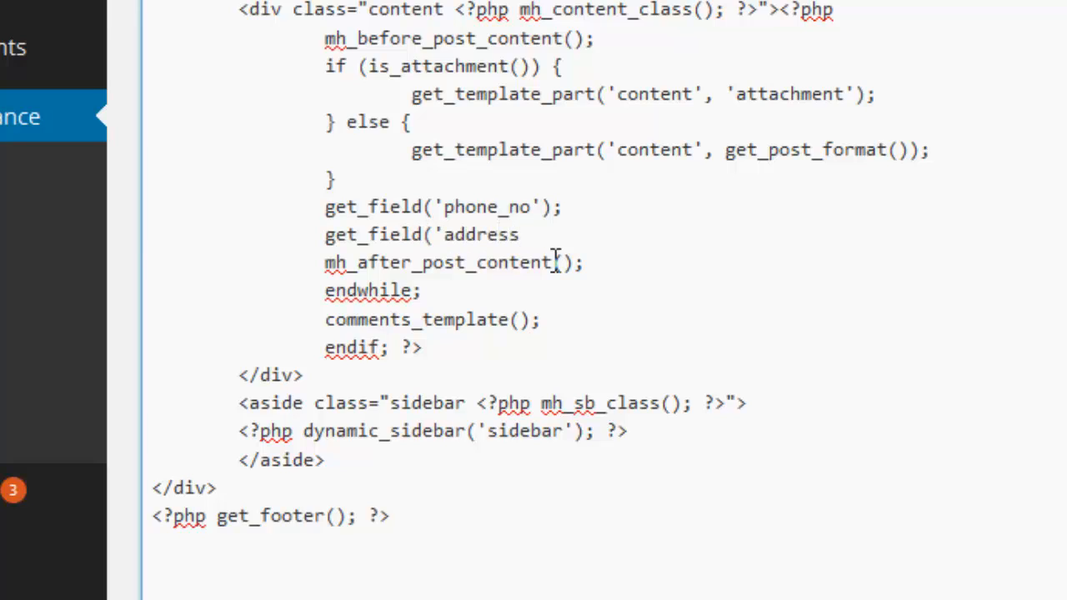
{"action": "type", "text": "');"}
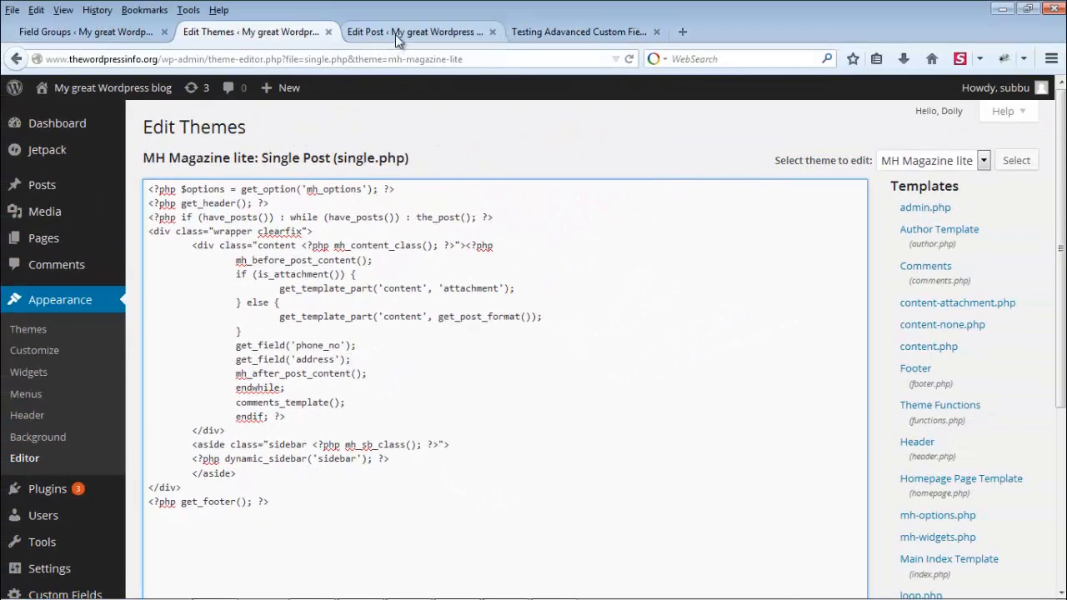
Step: Confirm the phone_no and address field names in Test Field Group, then return to single.php
{"action": "left_click", "coordinate": [395, 34]}
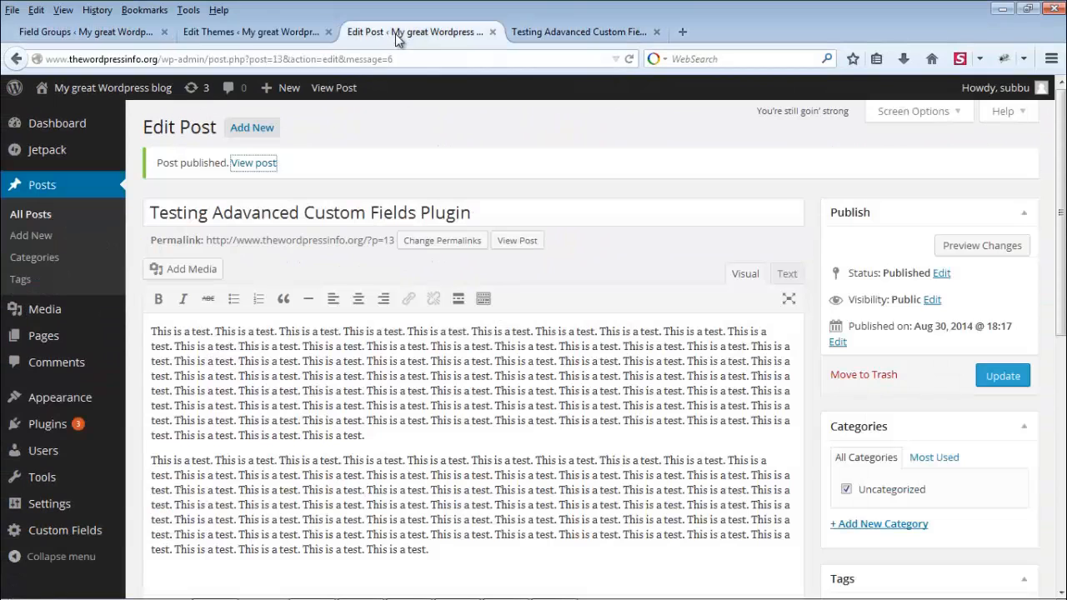
{"action": "left_click", "coordinate": [63, 537]}
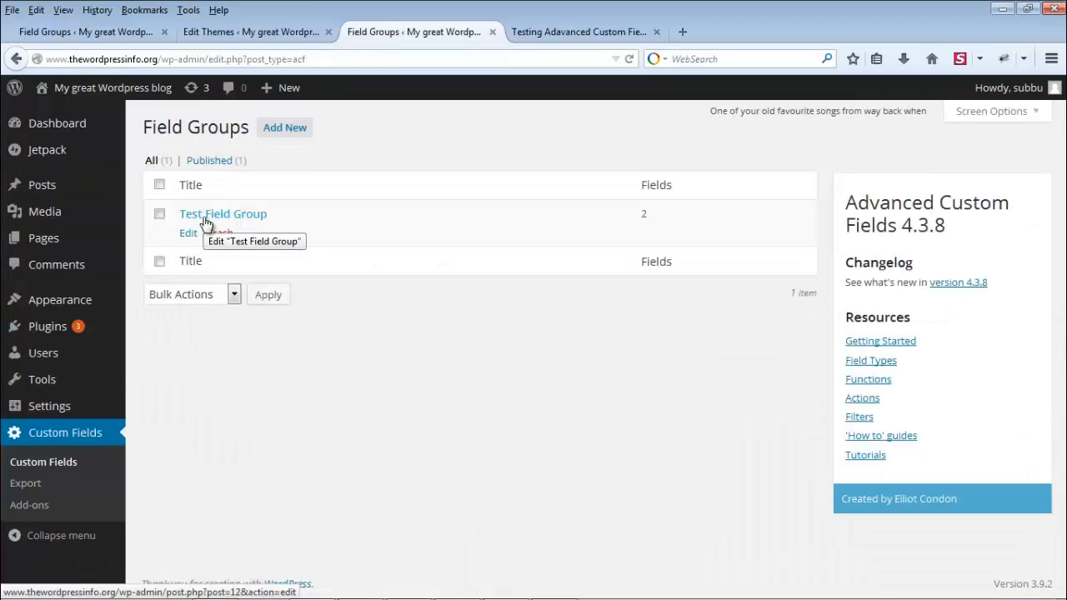
{"action": "left_click", "coordinate": [214, 219]}
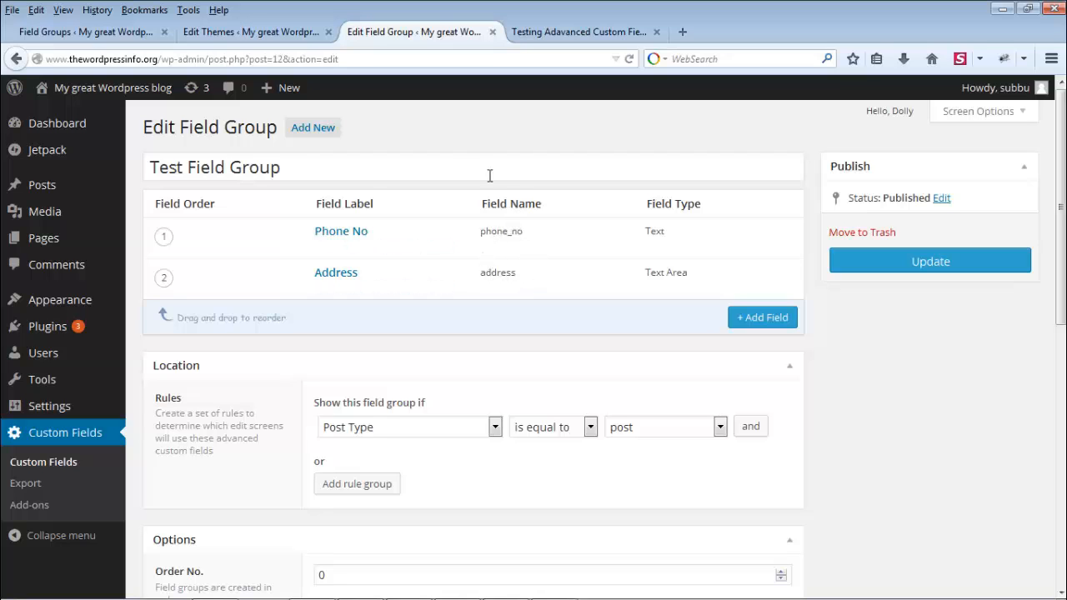
{"action": "left_click", "coordinate": [267, 33]}
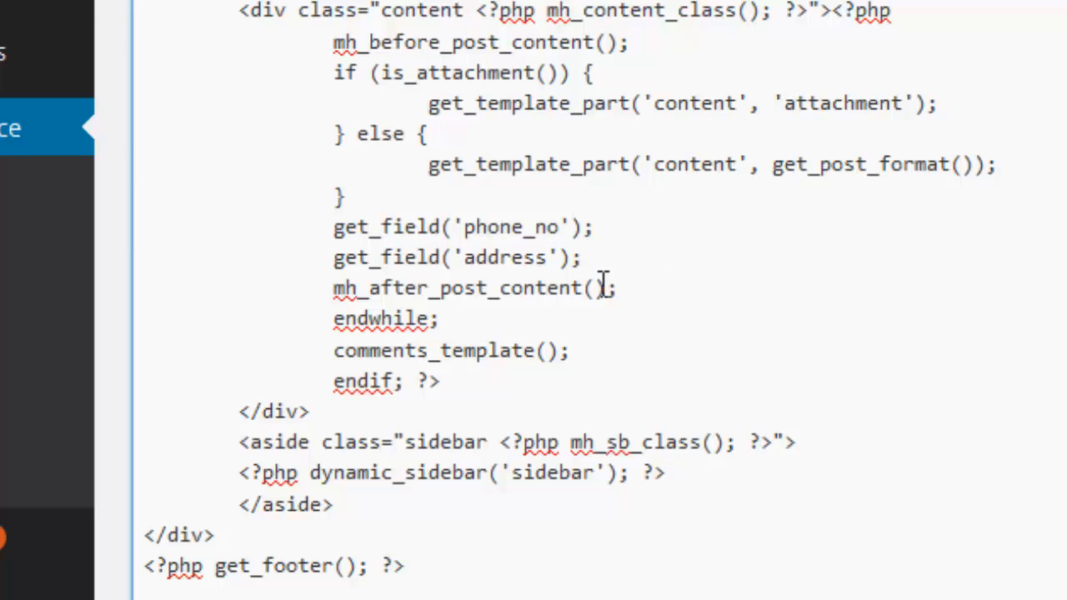
Step: Save the single.php edits with Update File and switch to the live post's tab
{"action": "scroll", "coordinate": [533, 300], "scroll_direction": "down", "scroll_amount": 1}
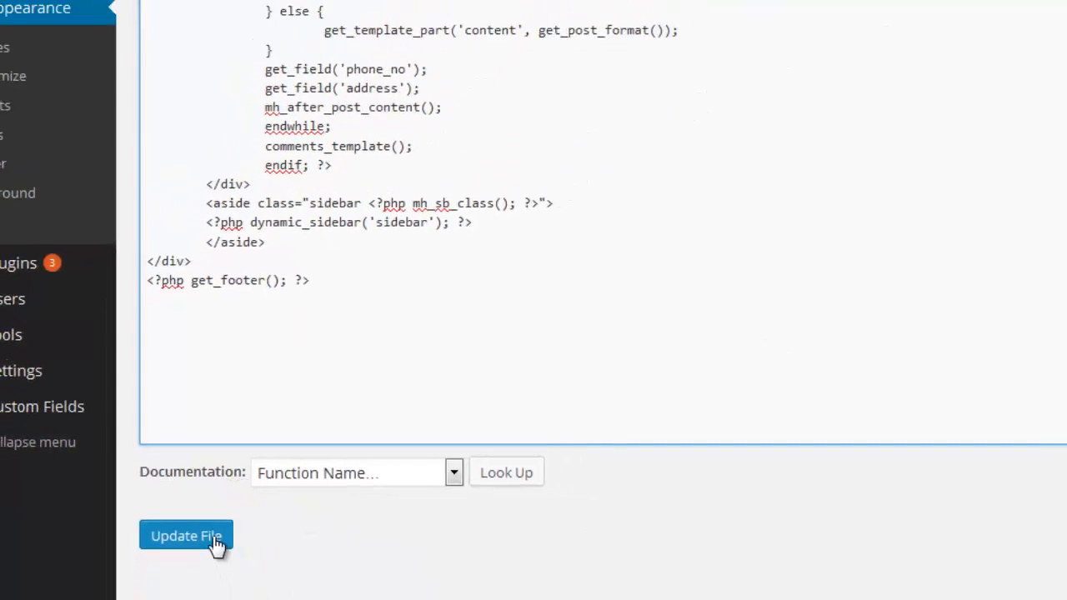
{"action": "left_click", "coordinate": [227, 573]}
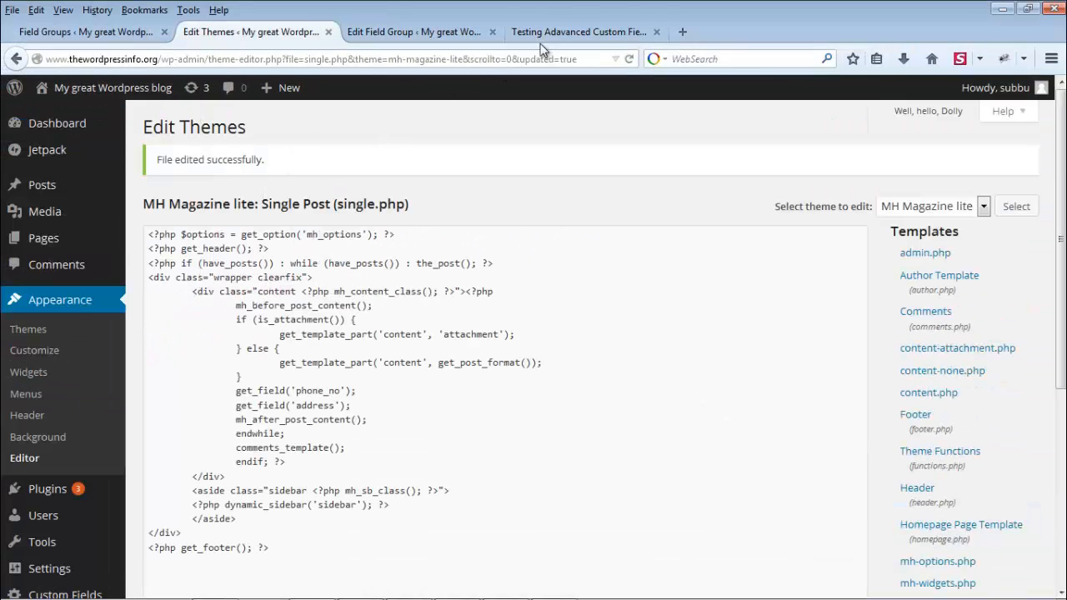
{"action": "left_click", "coordinate": [567, 33]}
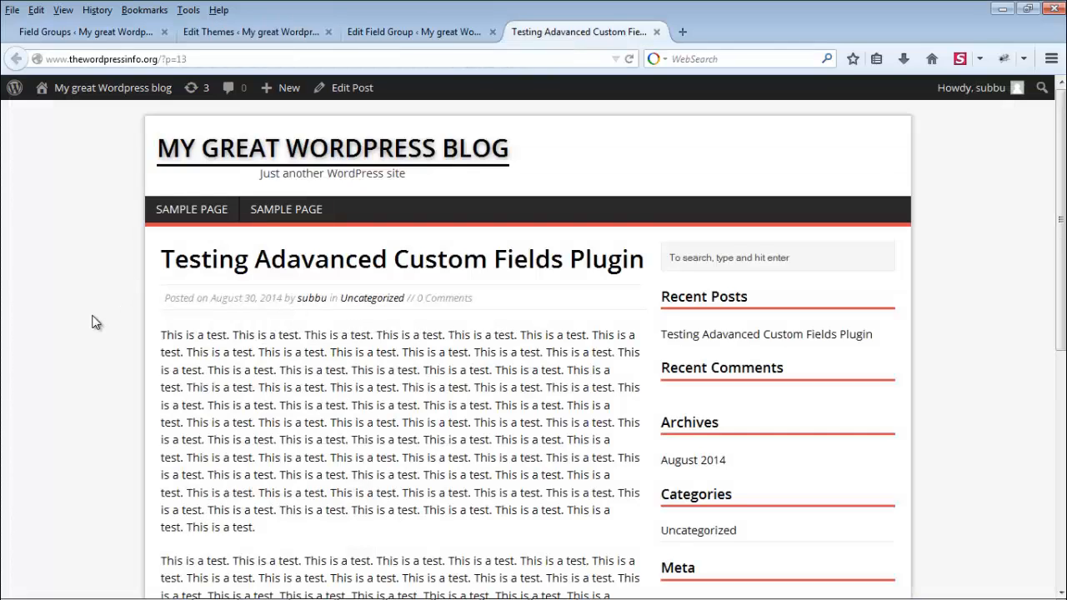
Step: Reload the live post and scroll through it; phone and address values still don't appear
{"action": "key", "text": "F5"}
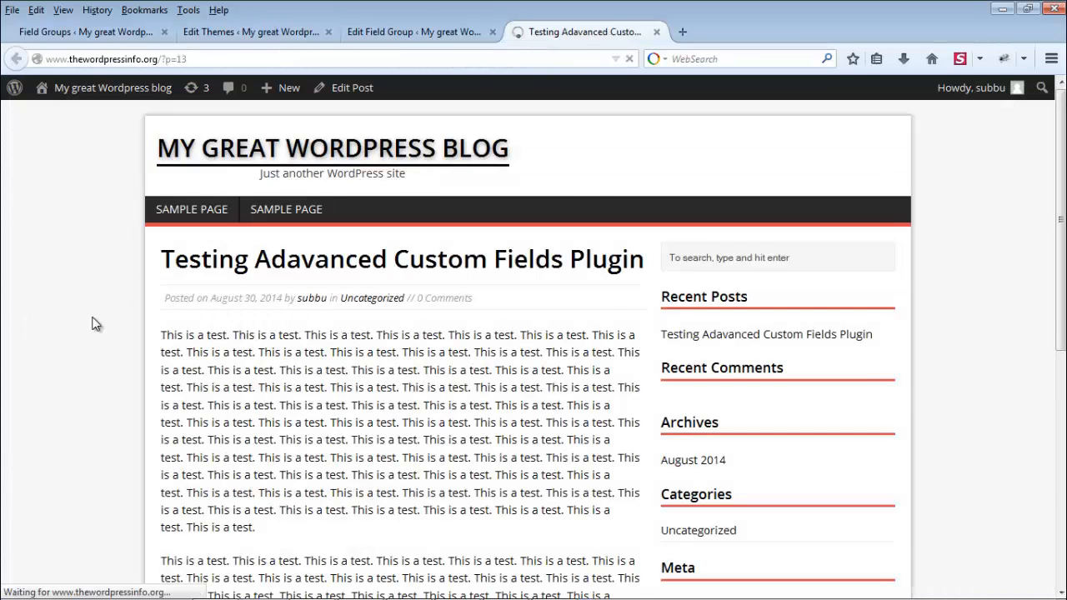
{"action": "scroll", "coordinate": [94, 322], "scroll_direction": "down", "scroll_amount": 5}
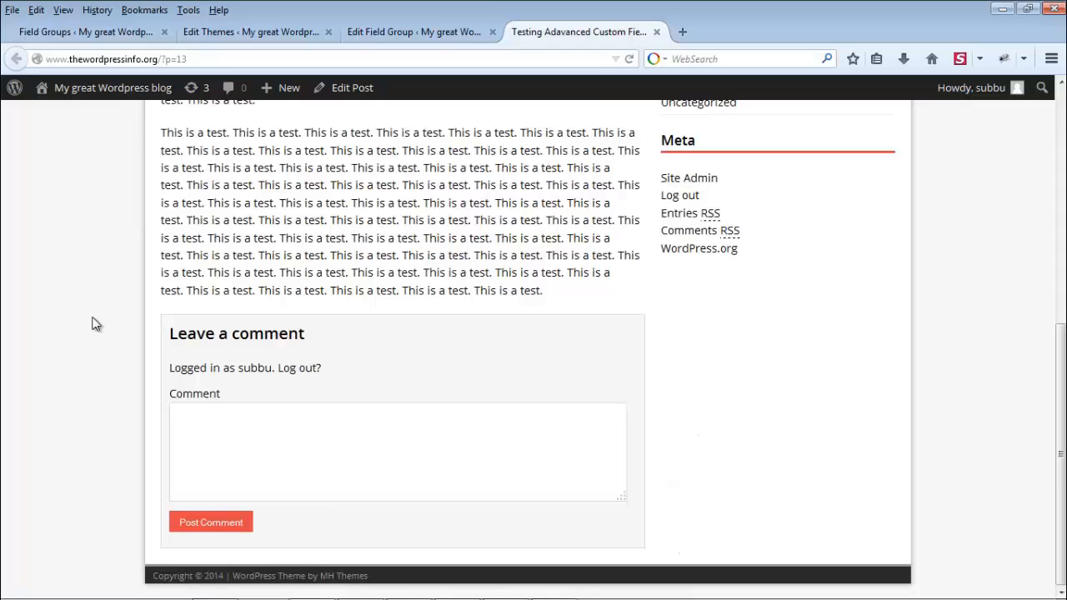
{"action": "scroll", "coordinate": [94, 323], "scroll_direction": "up", "scroll_amount": 2}
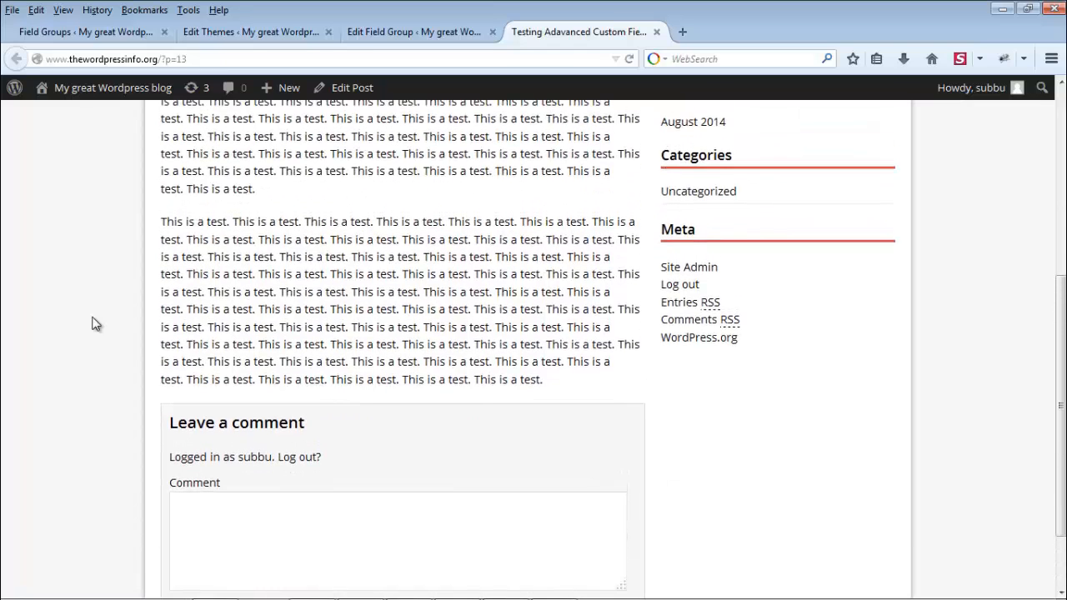
{"action": "scroll", "coordinate": [94, 324], "scroll_direction": "up", "scroll_amount": 7}
Step: Delete the get_field('phone_no') and get_field('address') lines from single.php
{"action": "left_click", "coordinate": [377, 33]}
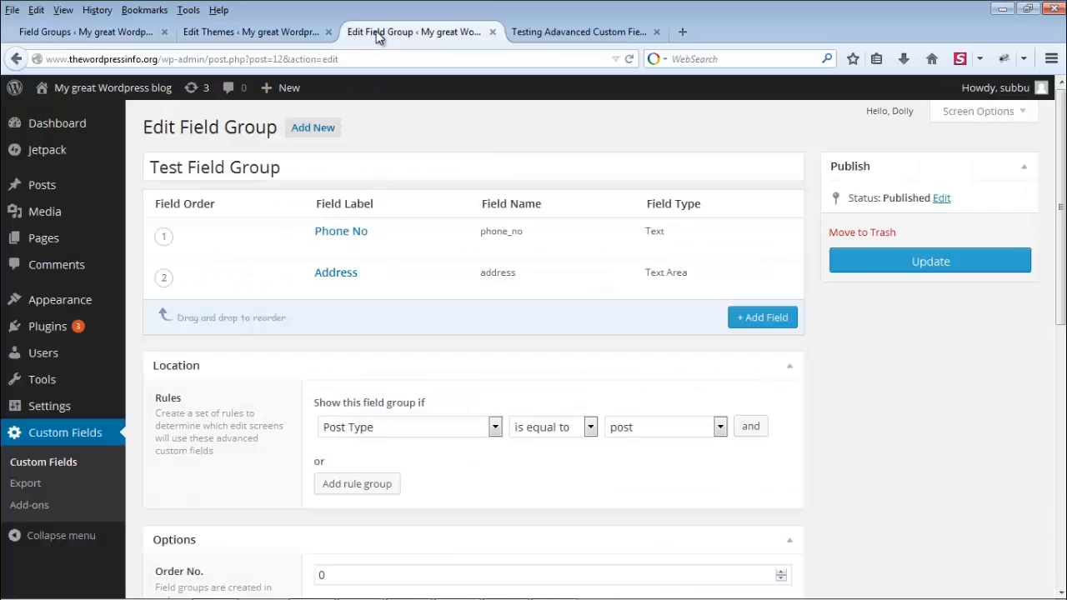
{"action": "left_click", "coordinate": [283, 31]}
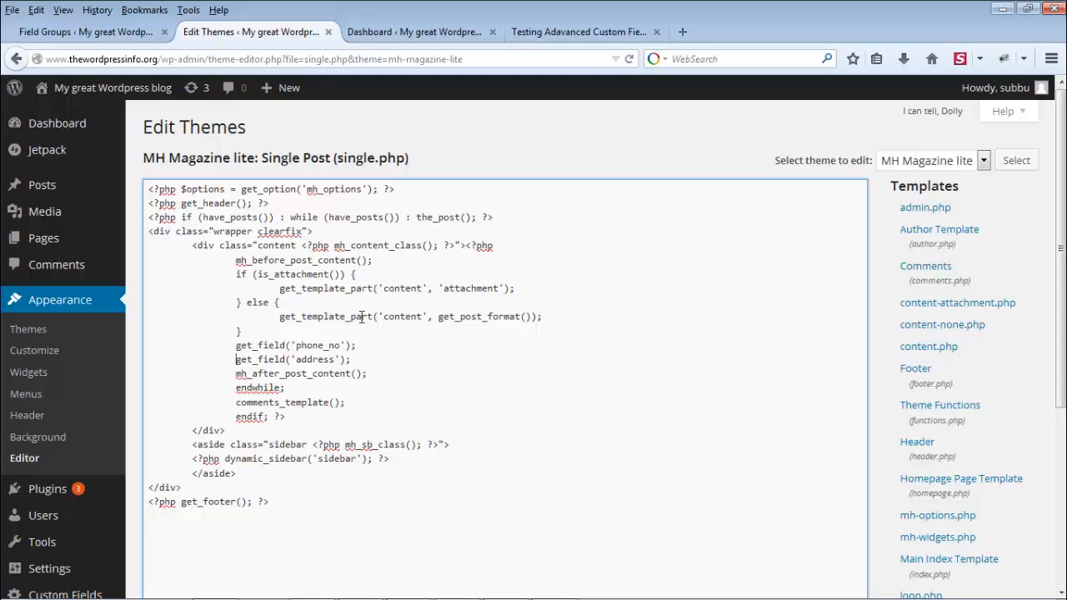
{"action": "left_click_drag", "start_coordinate": [347, 359], "coordinate": [133, 348]}
{"action": "key", "text": "ctrl+c"}
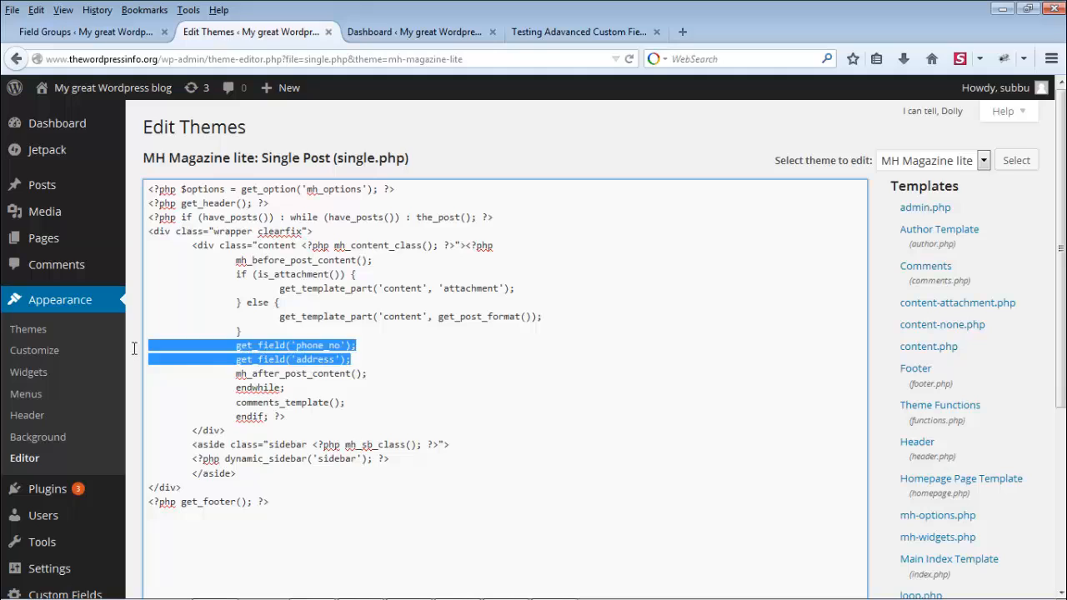
{"action": "key", "text": "BackSpace"}
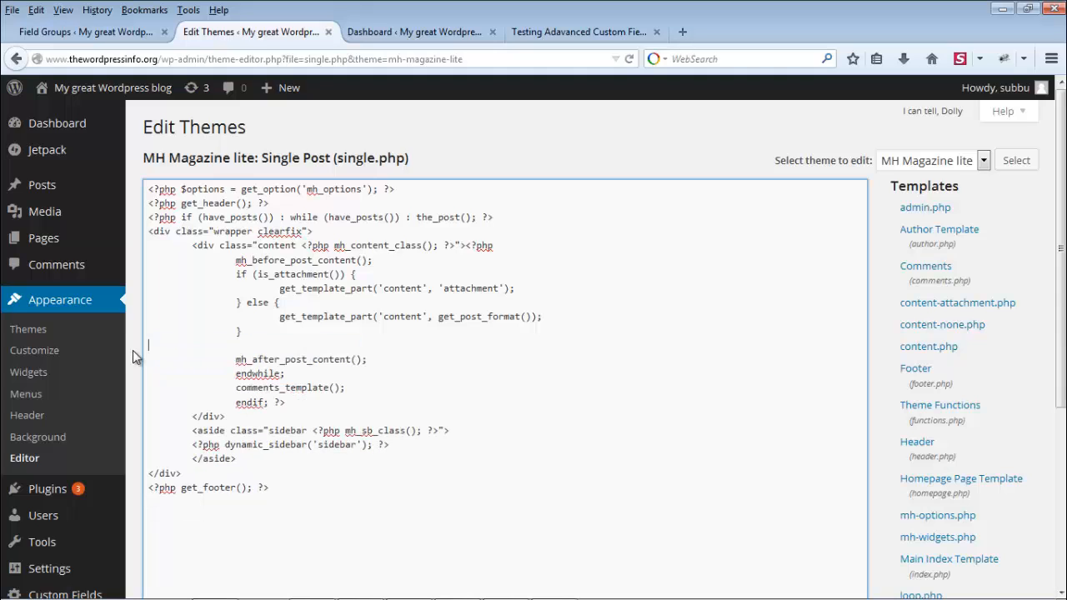
{"action": "key", "text": "BackSpace"}
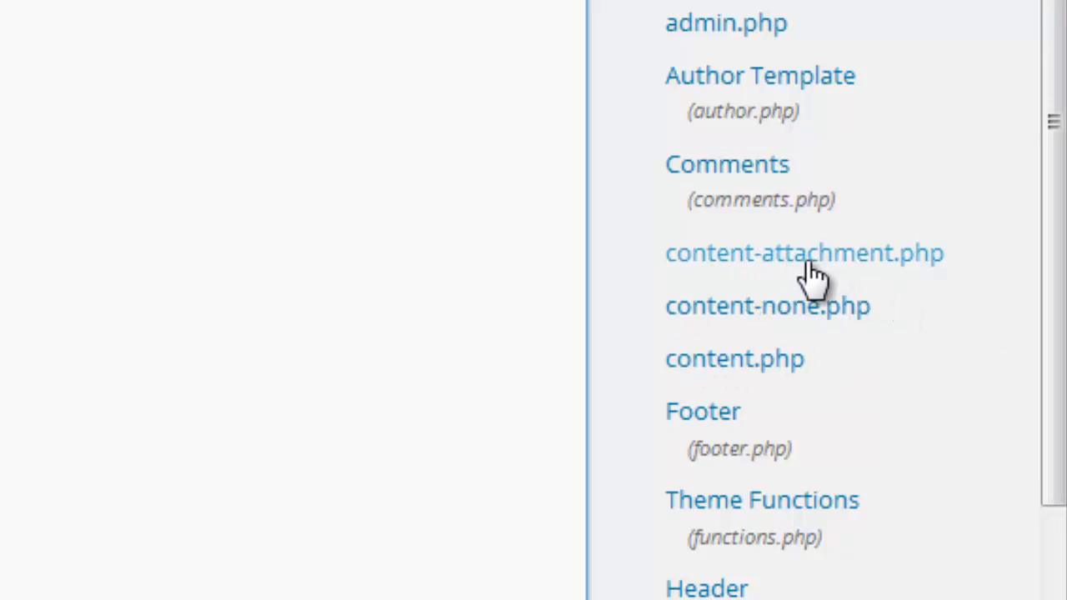
Step: Open content.php and paste the two get_field lines after the entry's closing div
{"action": "left_click", "coordinate": [735, 366]}
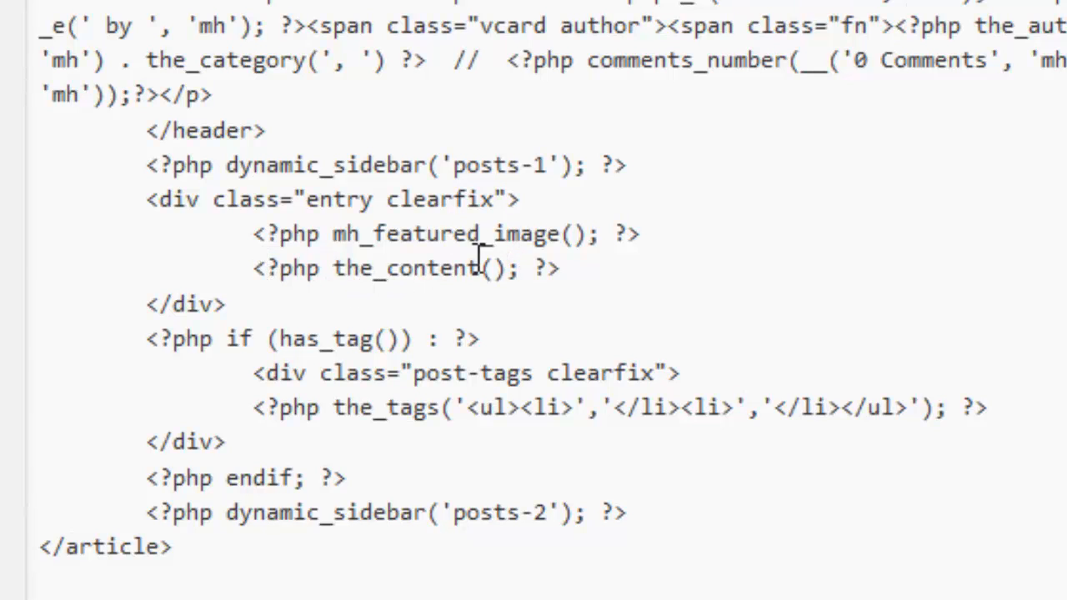
{"action": "left_click", "coordinate": [353, 305]}
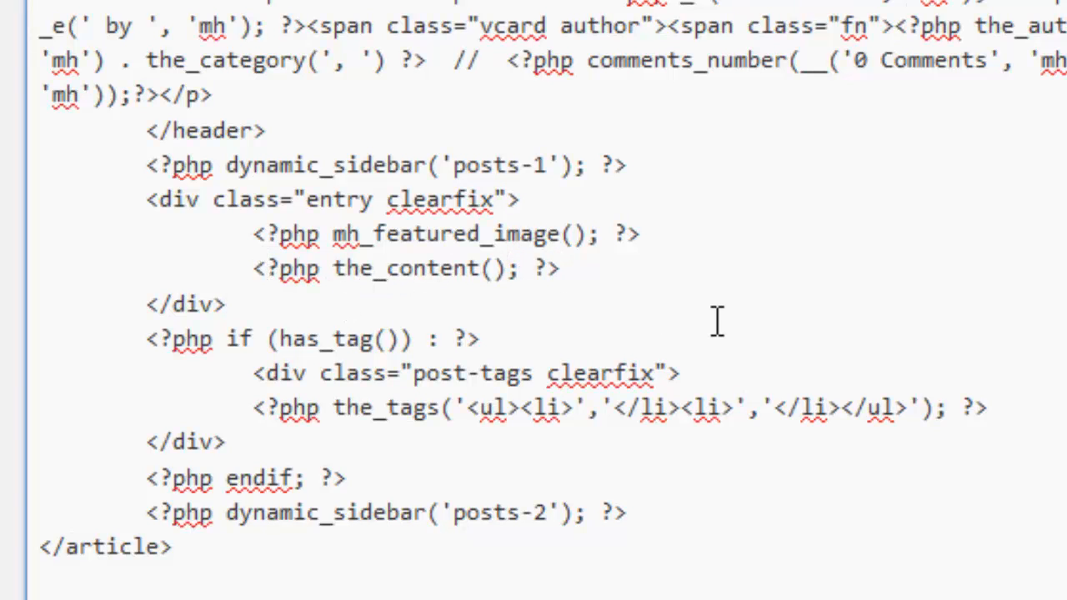
{"action": "key", "text": "Return"}
{"action": "key", "text": "ctrl+v"}
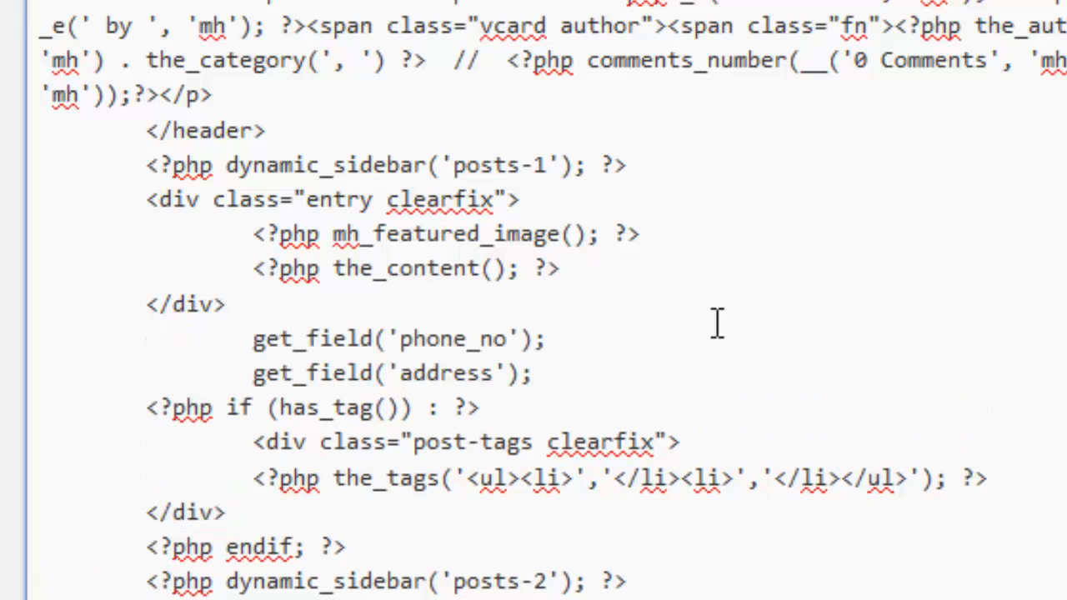
Step: Wrap each get_field line for phone_no and address in its own <?php ... ?> tags
{"action": "key", "text": "Up"}
{"action": "key", "text": "Up"}
{"action": "key", "text": "Right"}
{"action": "key", "text": "Right"}
{"action": "type", "text": "<?php"}
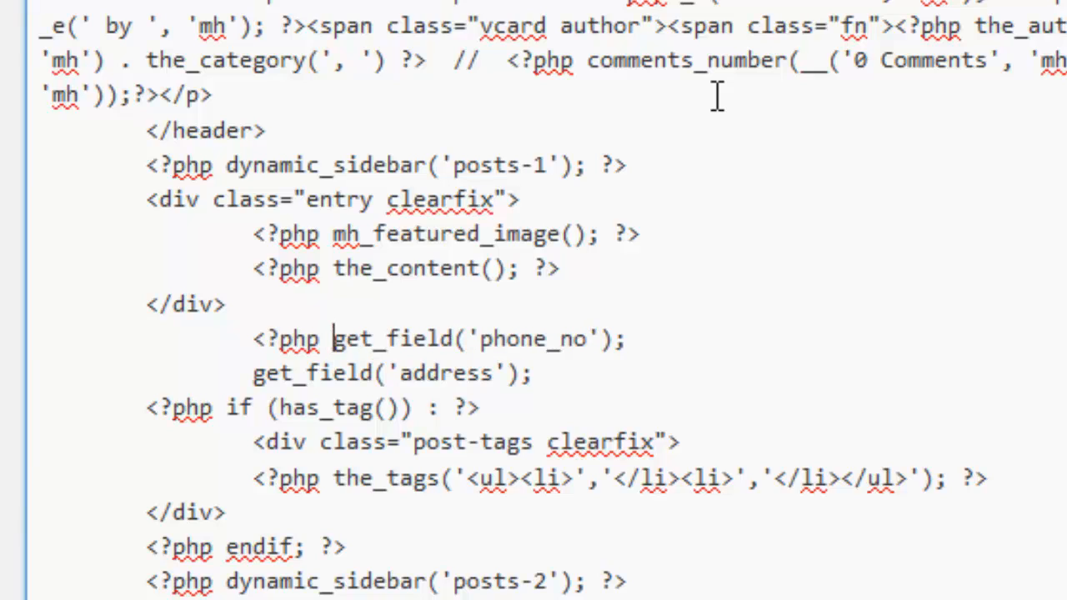
{"action": "key", "text": "End"}
{"action": "type", "text": "?>"}
{"action": "key", "text": "Down"}
{"action": "key", "text": "Home"}
{"action": "key", "text": "Right"}
{"action": "key", "text": "Right"}
{"action": "type", "text": "<?"}
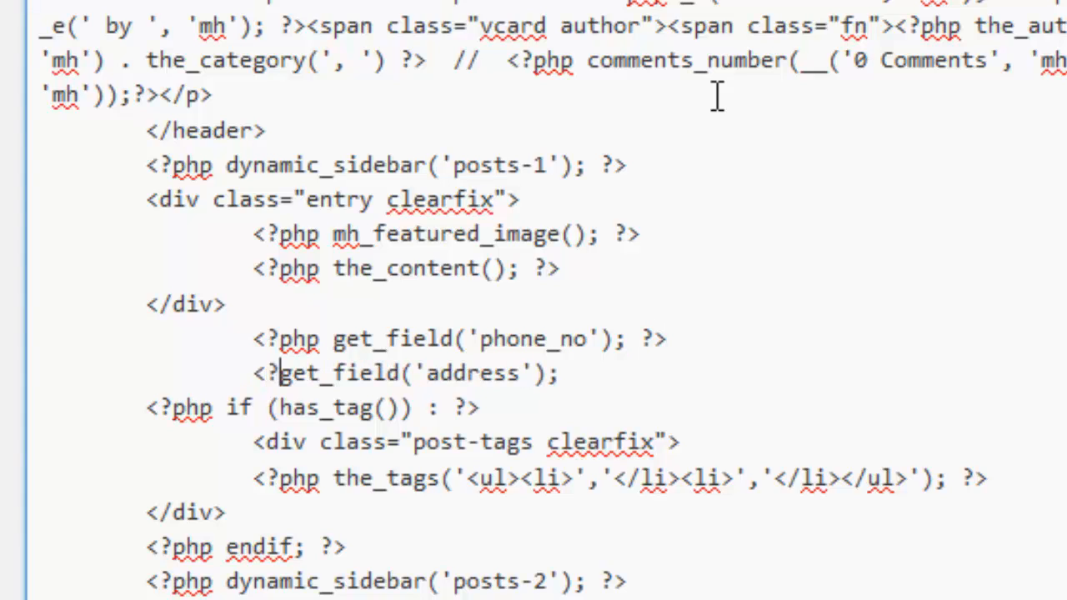
{"action": "type", "text": "php"}
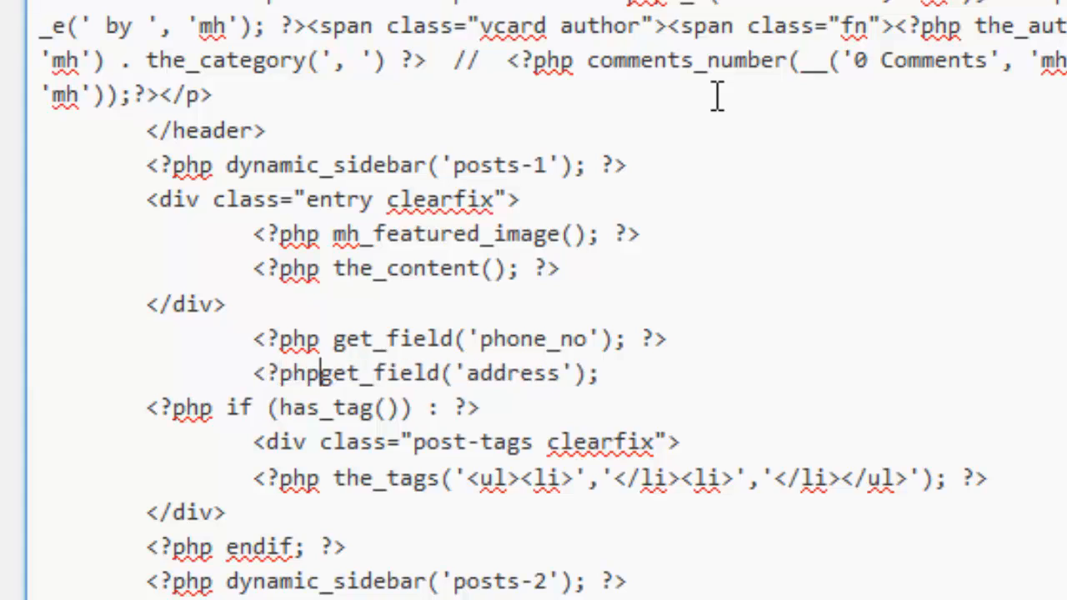
{"action": "key", "text": "End"}
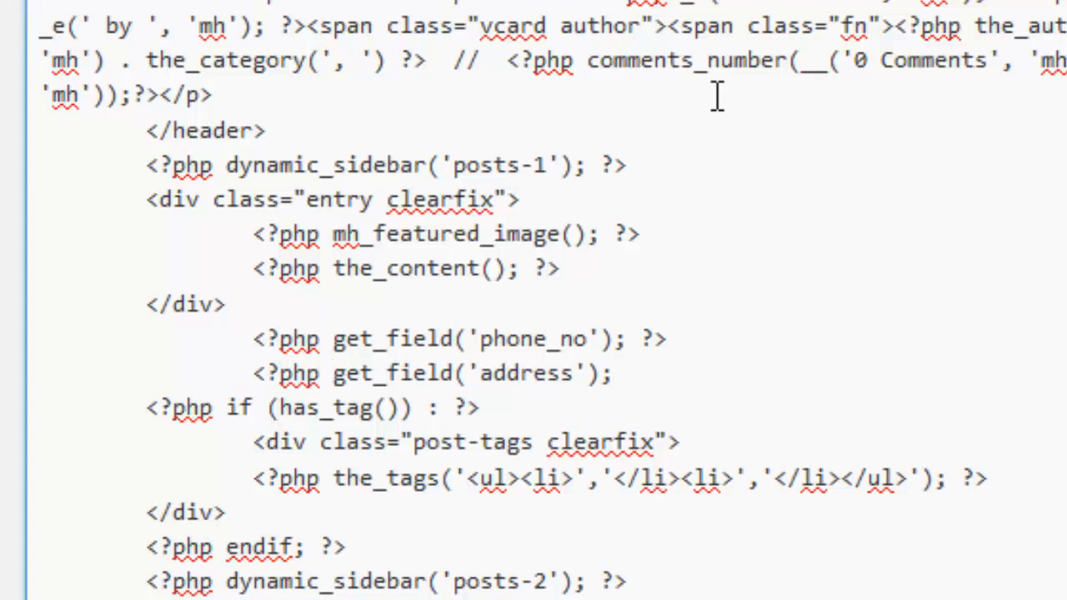
{"action": "type", "text": "?>"}
{"action": "scroll", "coordinate": [962, 277], "scroll_direction": "down", "scroll_amount": 4}
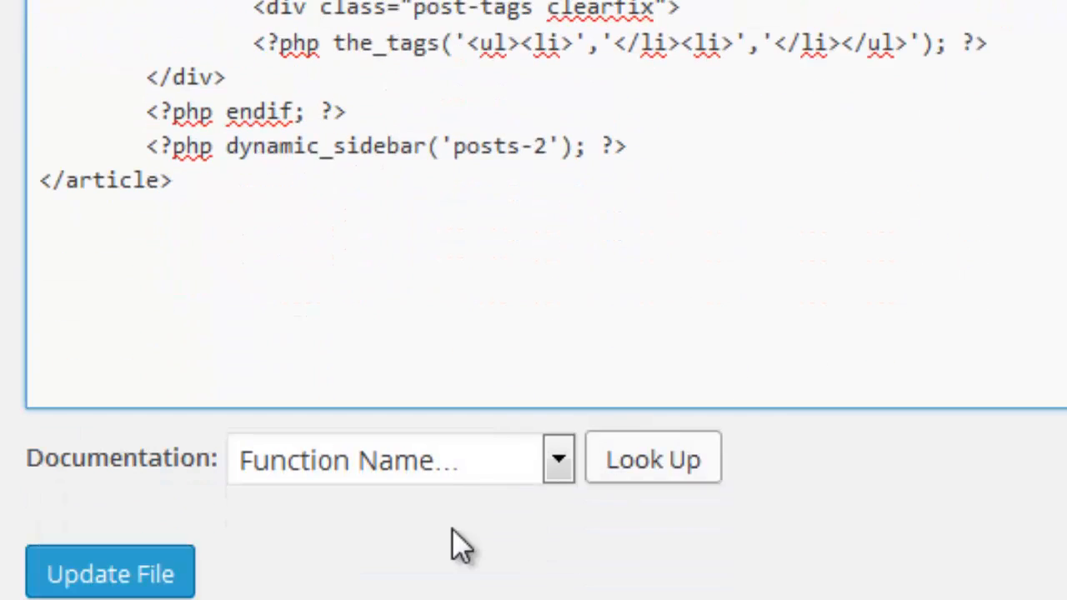
Step: Save content.php, confirm the post still shows no phone or address values, and return to the code
{"action": "left_click", "coordinate": [151, 573]}
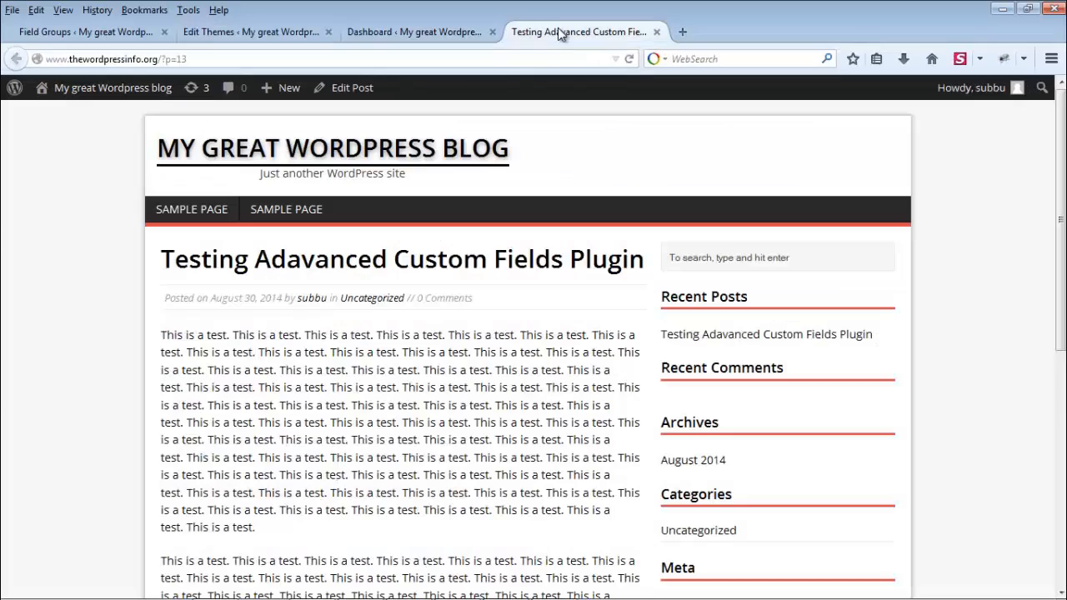
{"action": "scroll", "coordinate": [387, 371], "scroll_direction": "down", "scroll_amount": 3}
{"action": "scroll", "coordinate": [388, 371], "scroll_direction": "up", "scroll_amount": 3}
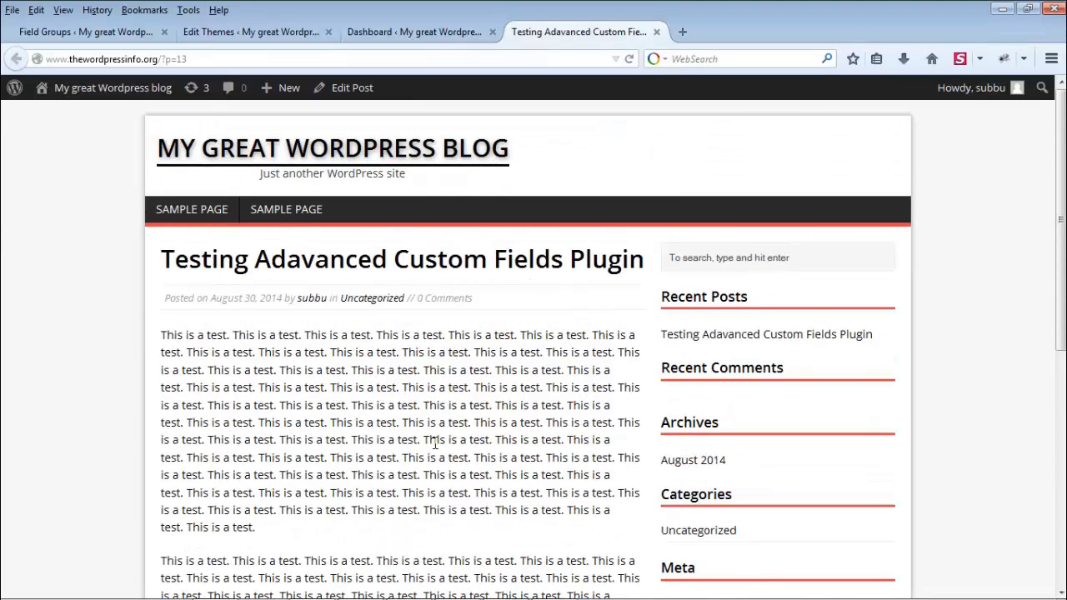
{"action": "scroll", "coordinate": [442, 437], "scroll_direction": "down", "scroll_amount": 3}
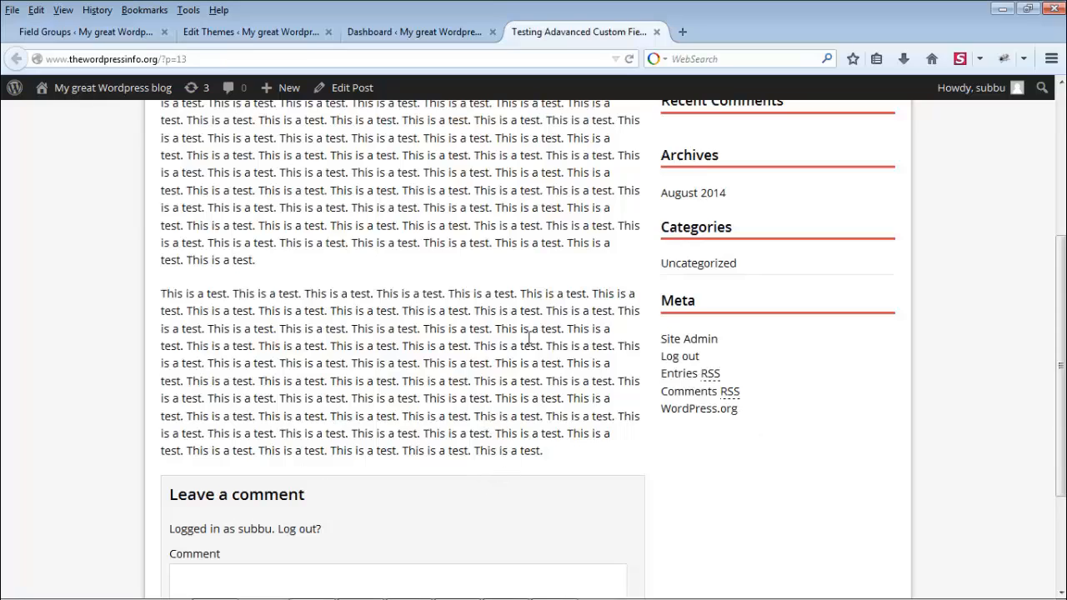
{"action": "left_click", "coordinate": [263, 33]}
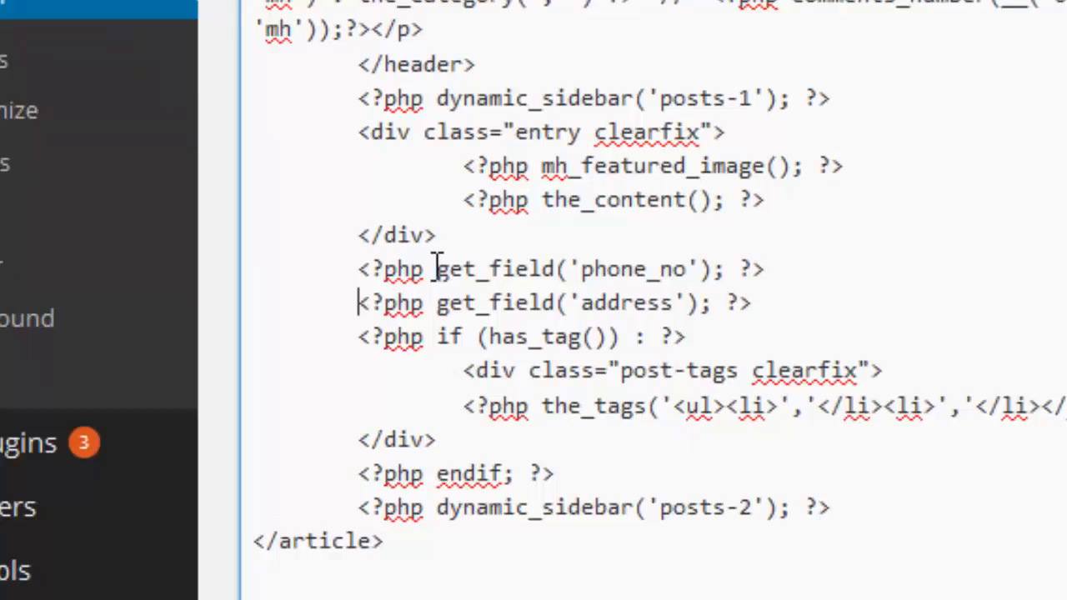
Step: Add echo before the get_field calls on both the phone_no and address lines
{"action": "left_click", "coordinate": [225, 415]}
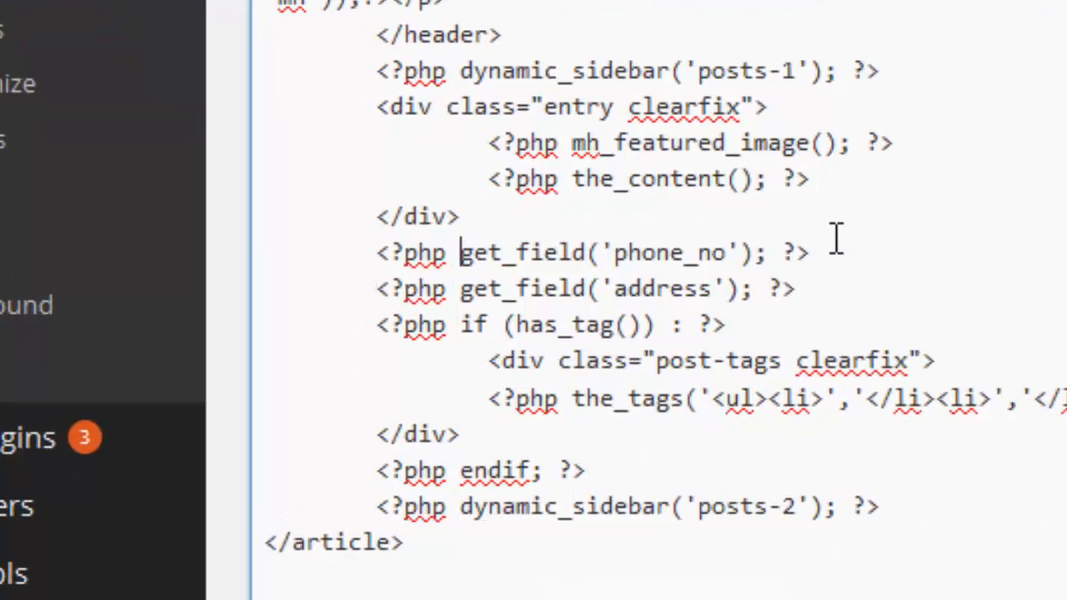
{"action": "type", "text": "echo"}
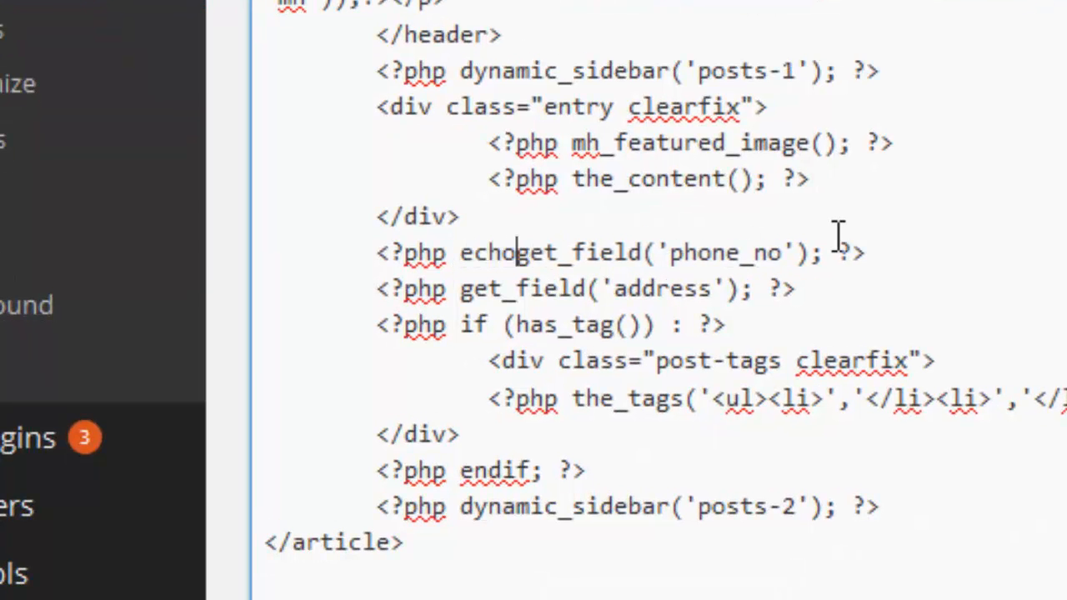
{"action": "key", "text": "Down"}
{"action": "key", "text": "Left"}
{"action": "key", "text": "Left"}
{"action": "key", "text": "Left"}
{"action": "key", "text": "Left"}
{"action": "key", "text": "Left"}
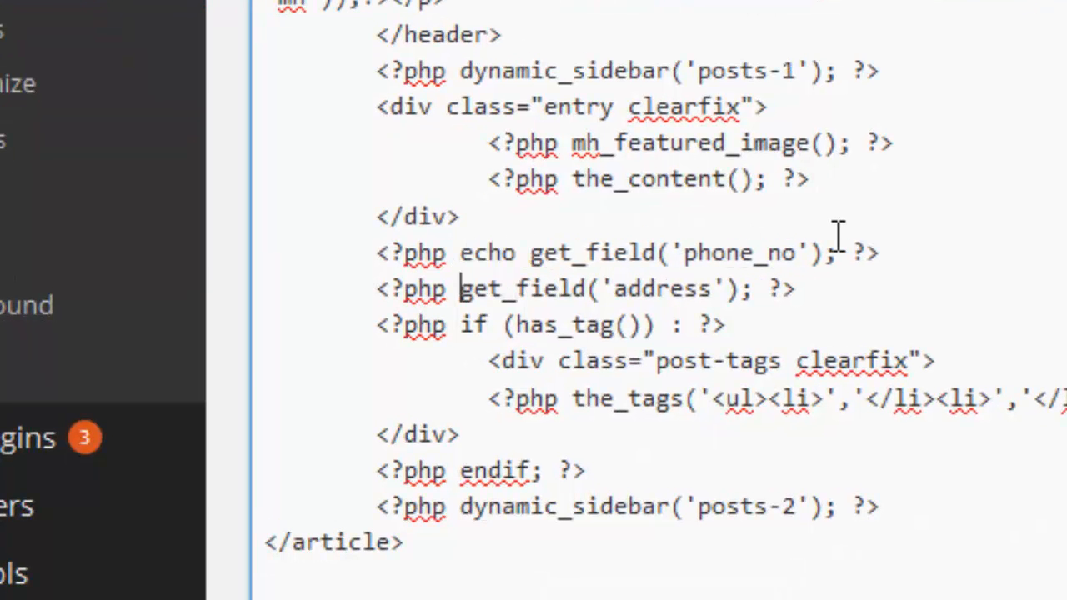
{"action": "type", "text": "echo"}
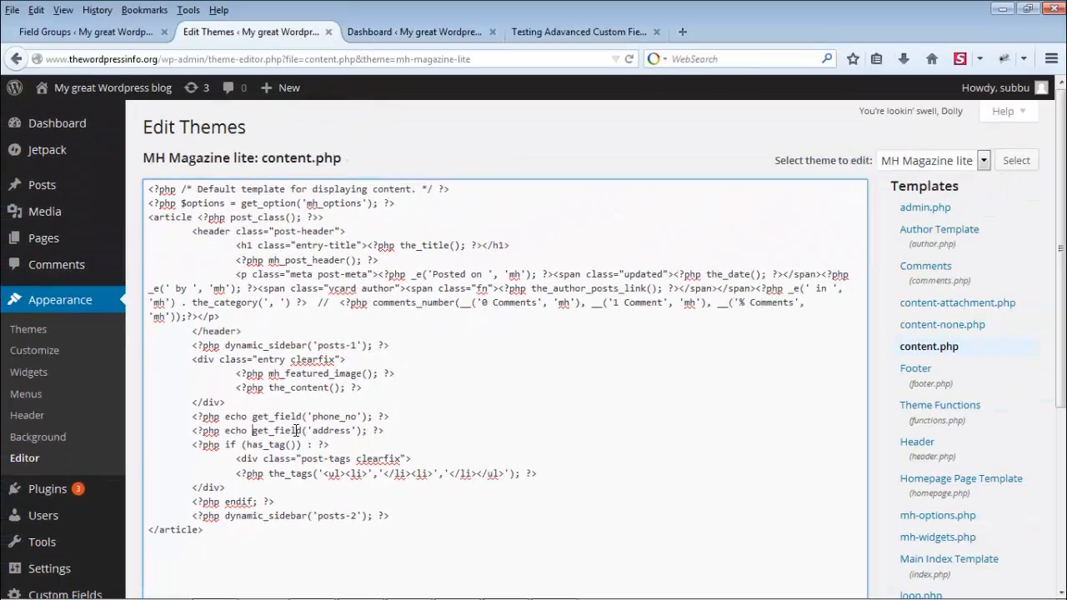
Step: Save the content.php template and switch to the published test post
{"action": "scroll", "coordinate": [505, 411], "scroll_direction": "down", "scroll_amount": 4}
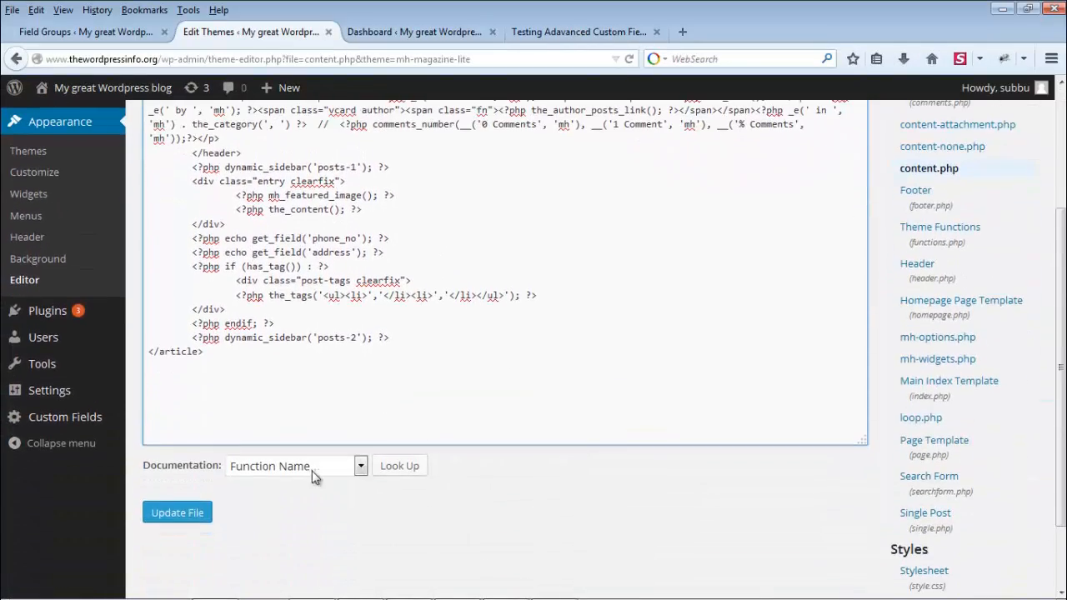
{"action": "left_click", "coordinate": [187, 512]}
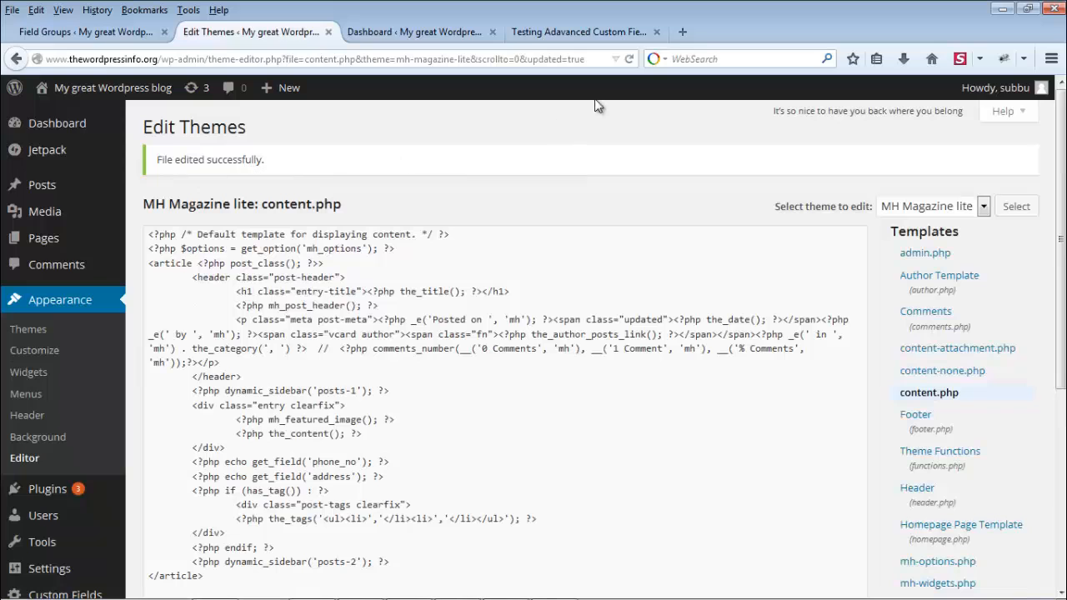
{"action": "left_click", "coordinate": [582, 34]}
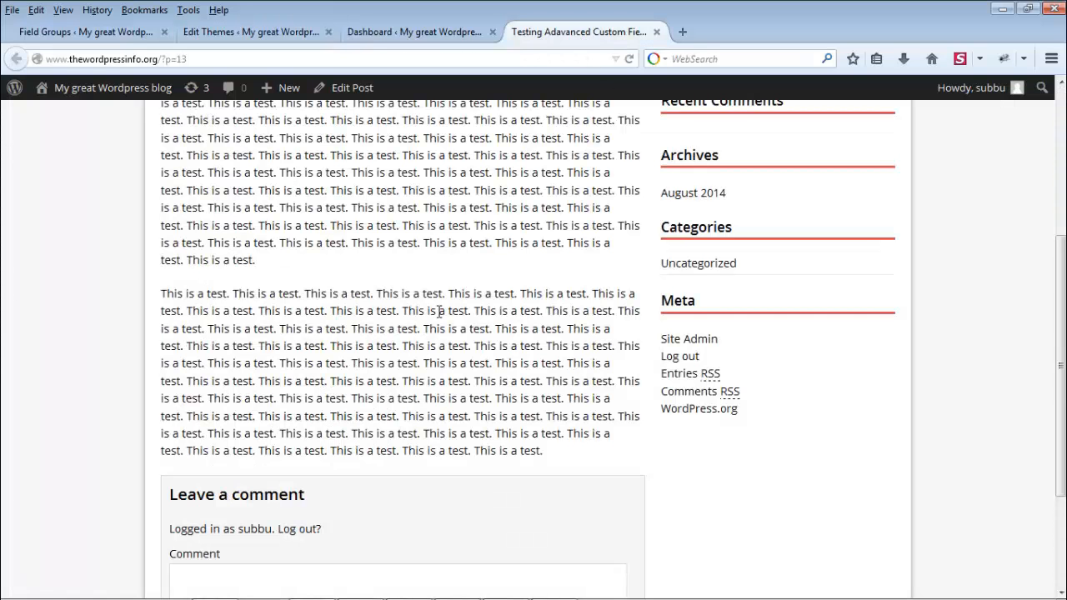
Step: Reload the post to see the phone number and address values now displayed
{"action": "key", "text": "F5"}
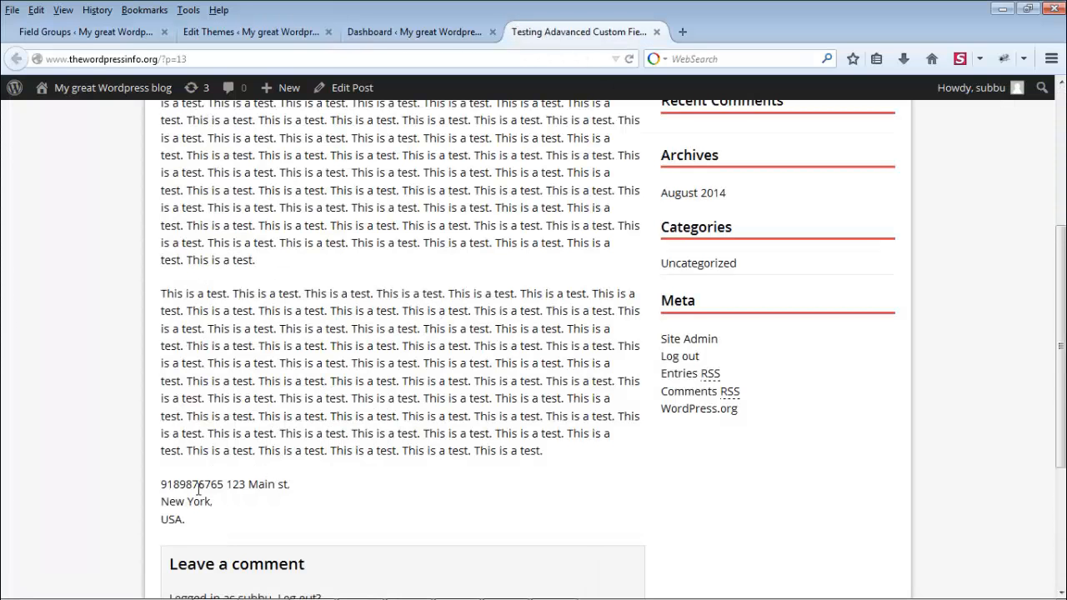
{"action": "left_click_drag", "start_coordinate": [165, 482], "coordinate": [228, 482]}
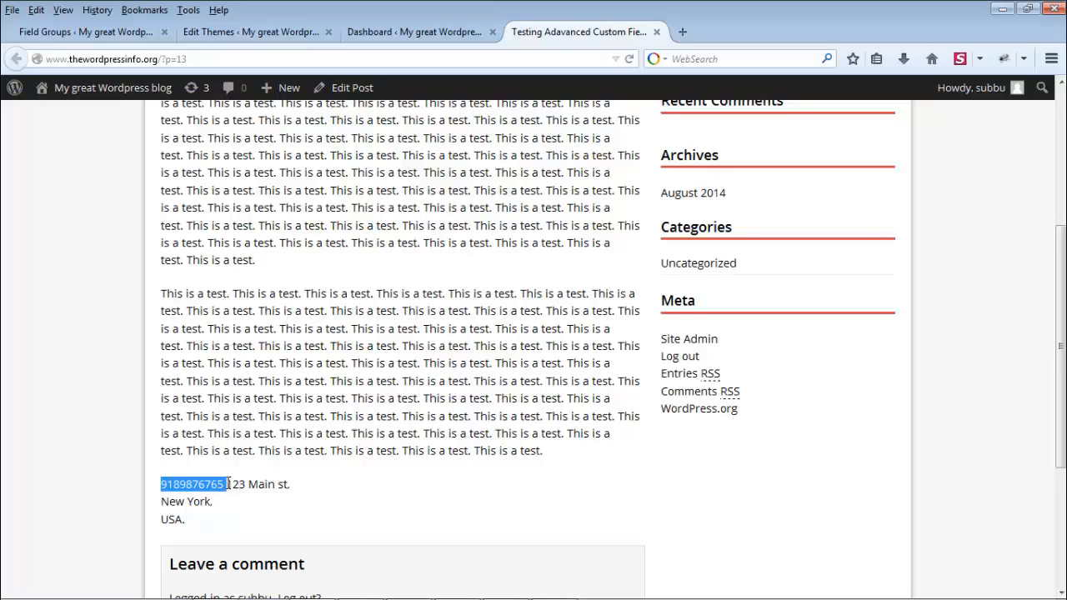
{"action": "left_click", "coordinate": [277, 37]}
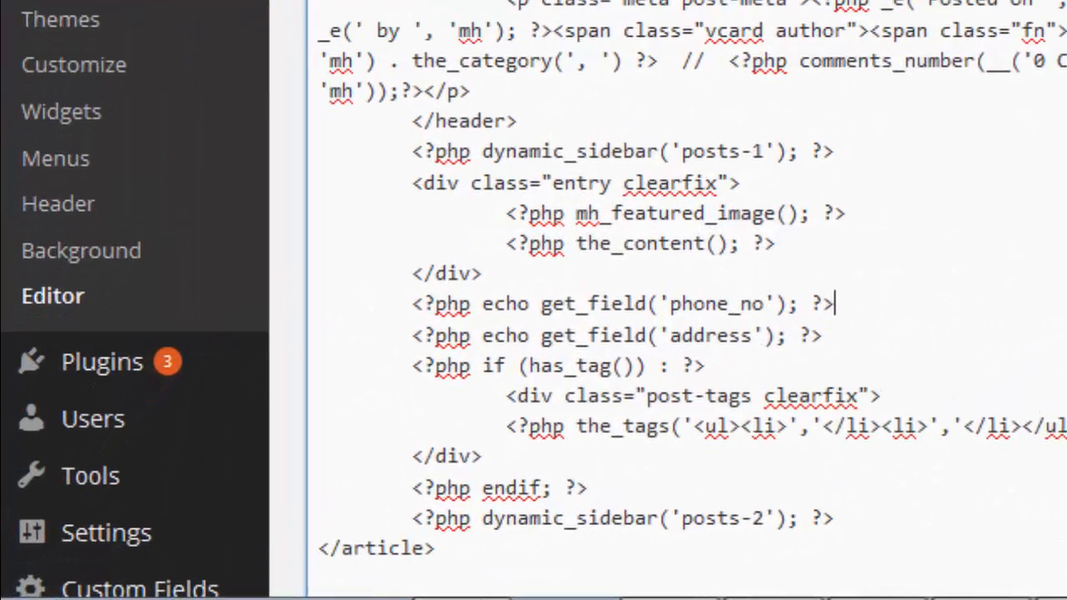
Step: Add <br> after the phone_no echo, save, and confirm the phone appears above the address
{"action": "type", "text": "<br>"}
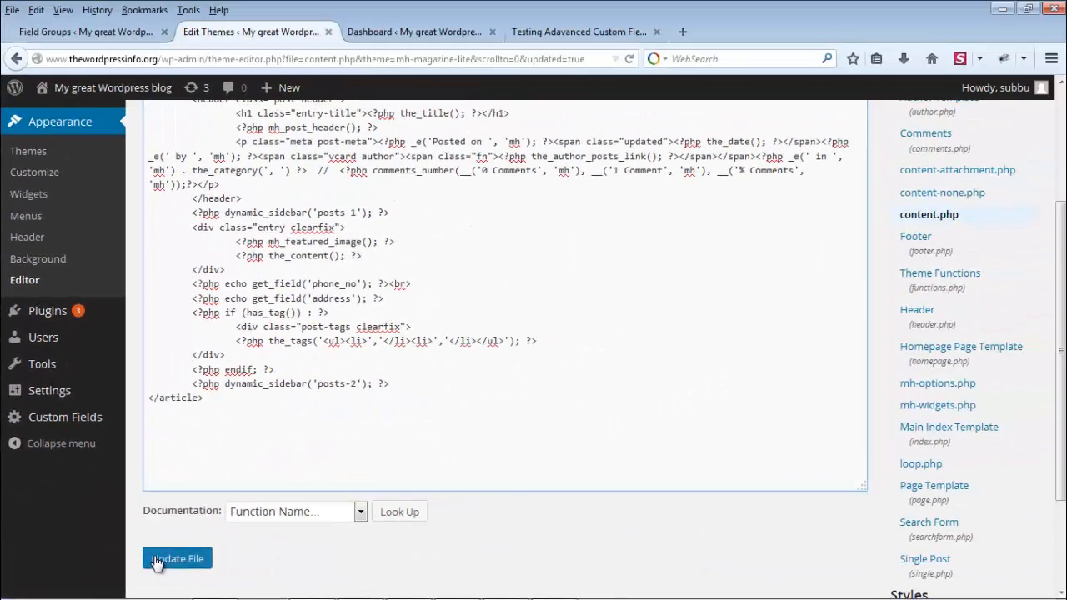
{"action": "left_click", "coordinate": [200, 552]}
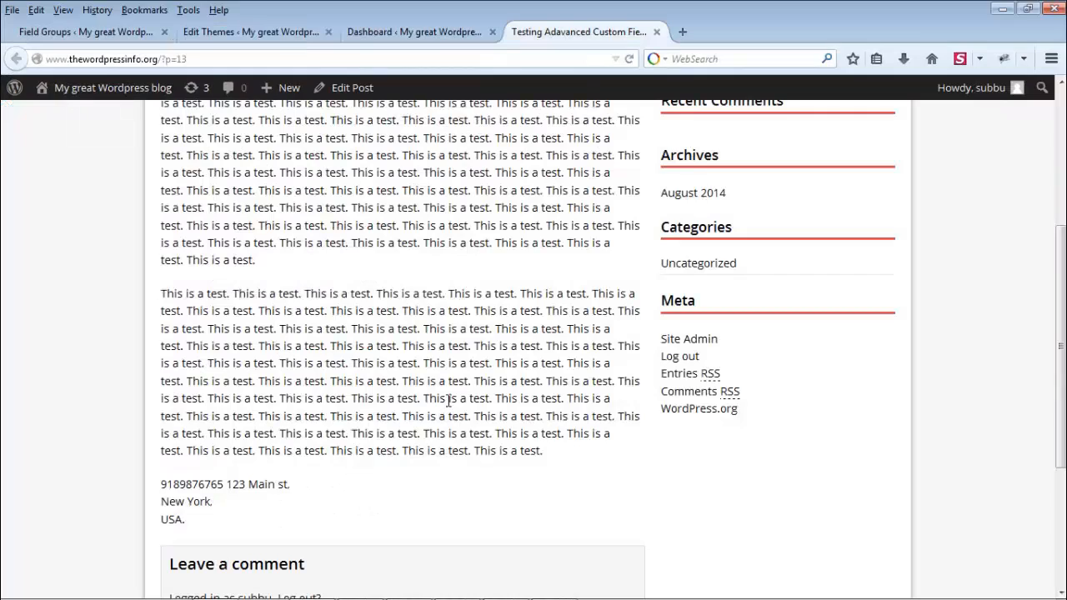
{"action": "key", "text": "F5"}
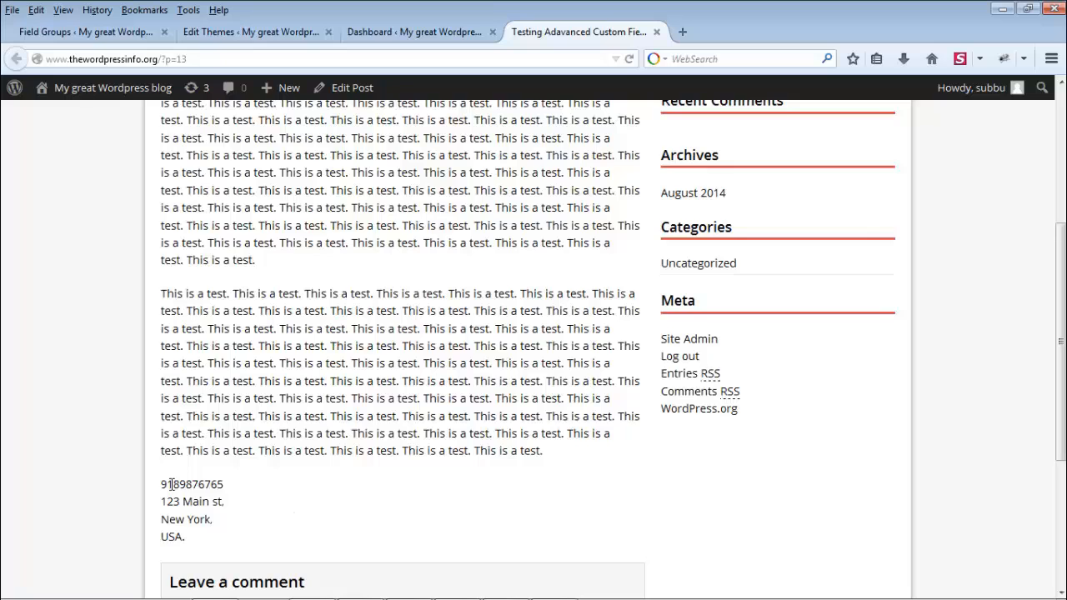
{"action": "left_click_drag", "start_coordinate": [171, 483], "coordinate": [207, 538]}
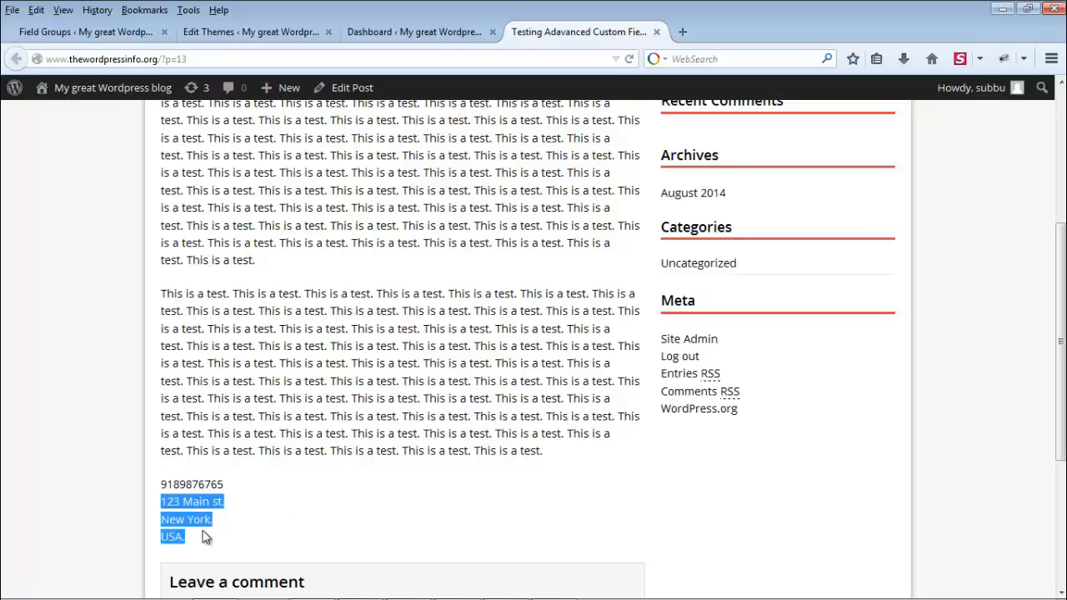
{"action": "left_click", "coordinate": [242, 32]}
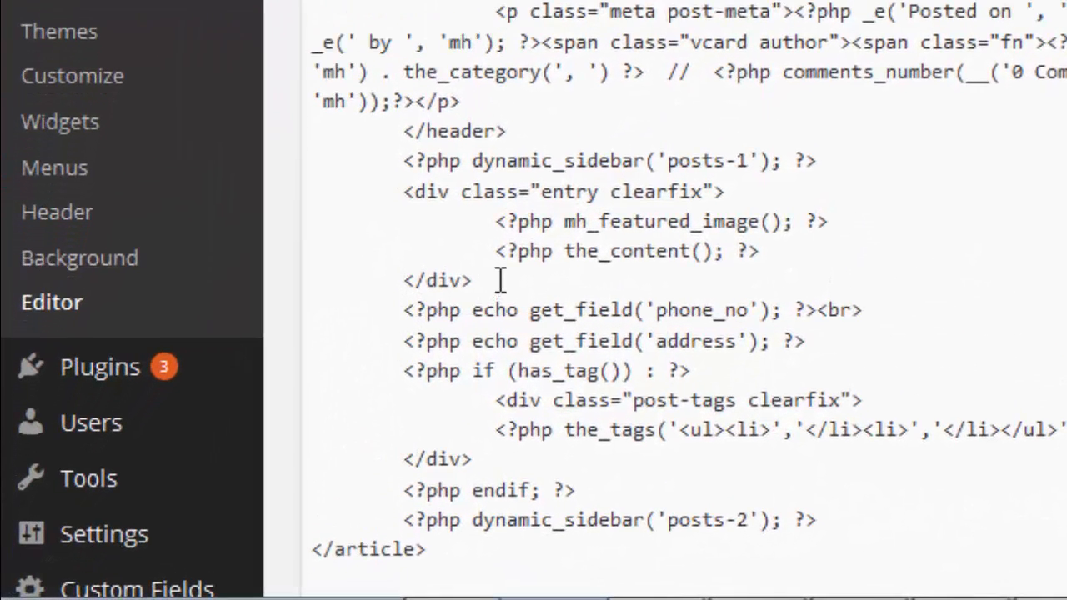
Step: Insert an indented 'Phone:<br>' label line before the phone_no output
{"action": "left_click", "coordinate": [297, 409]}
{"action": "key", "text": "Return"}
{"action": "key", "text": "Tab"}
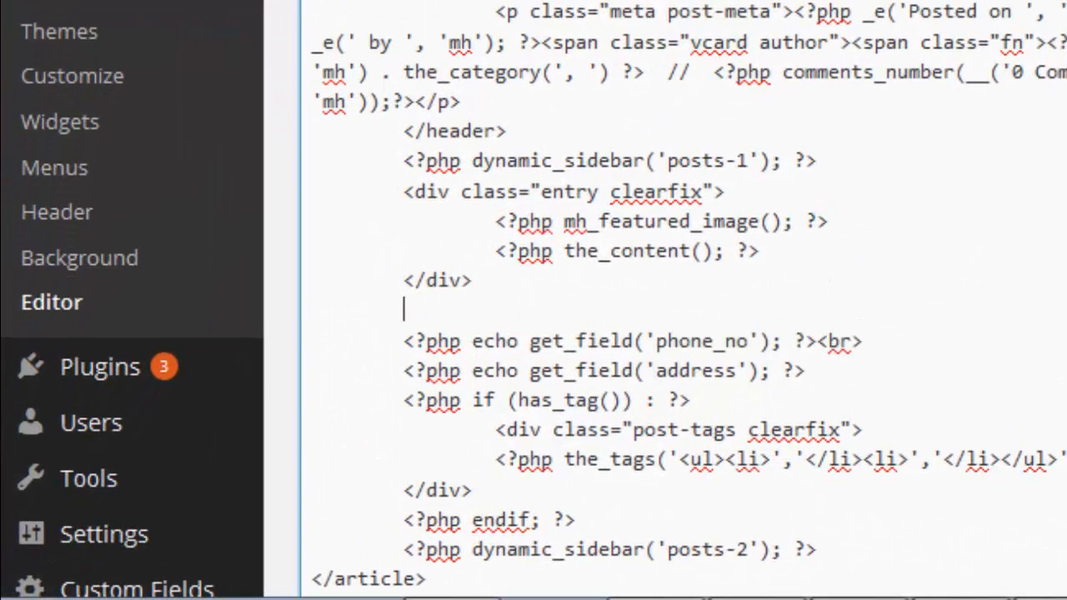
{"action": "type", "text": "Phone:<br"}
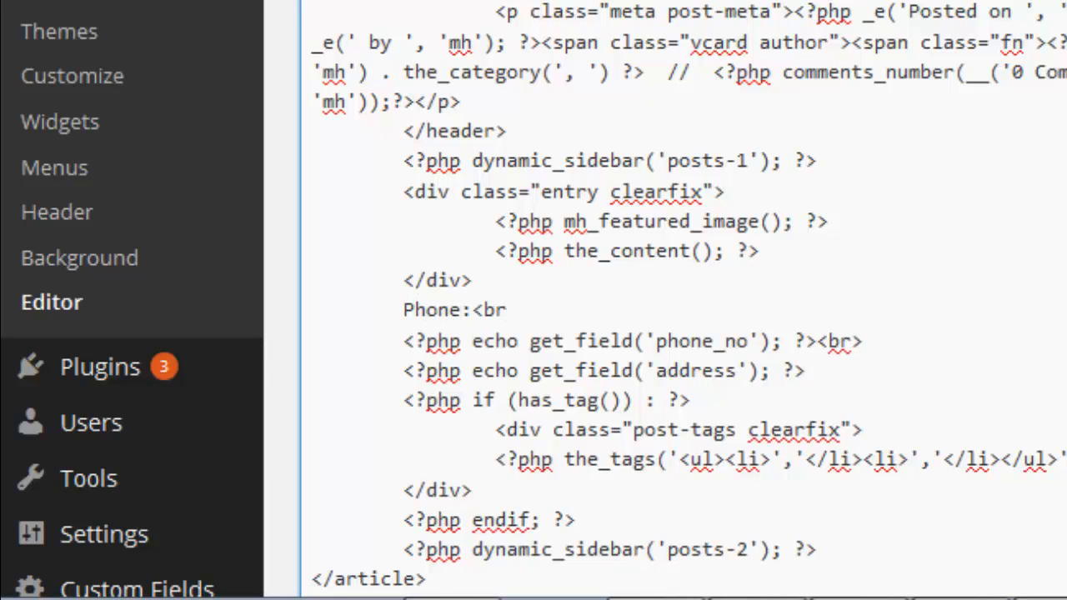
{"action": "type", "text": ">"}
Step: Insert an indented 'Address: <br>' label line before the address output and save content.php
{"action": "key", "text": "Up"}
{"action": "key", "text": "End"}
{"action": "key", "text": "Return"}
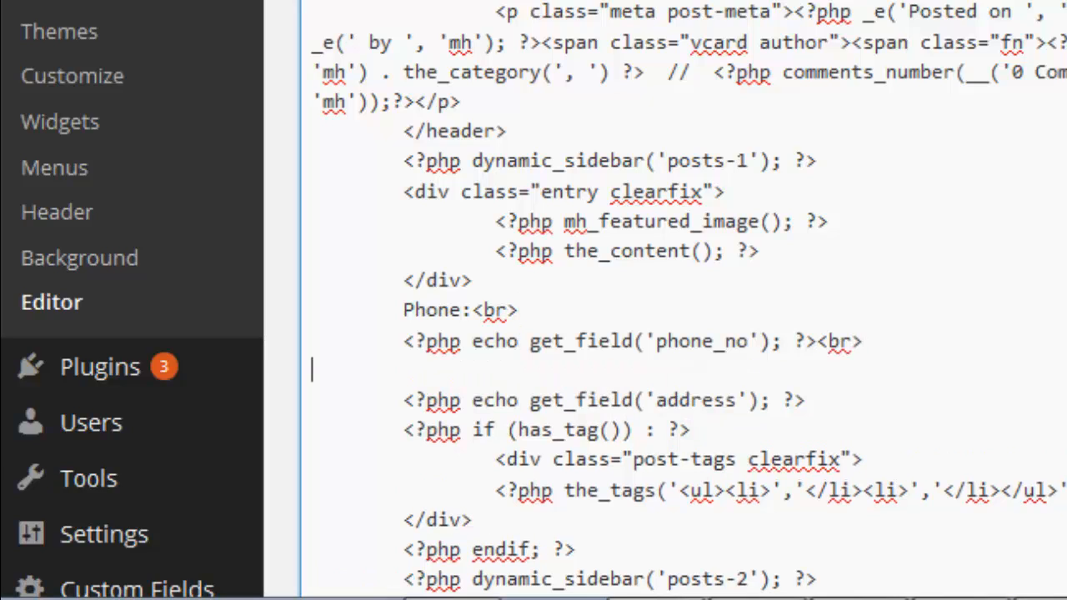
{"action": "key", "text": "Tab"}
{"action": "type", "text": "Address:"}
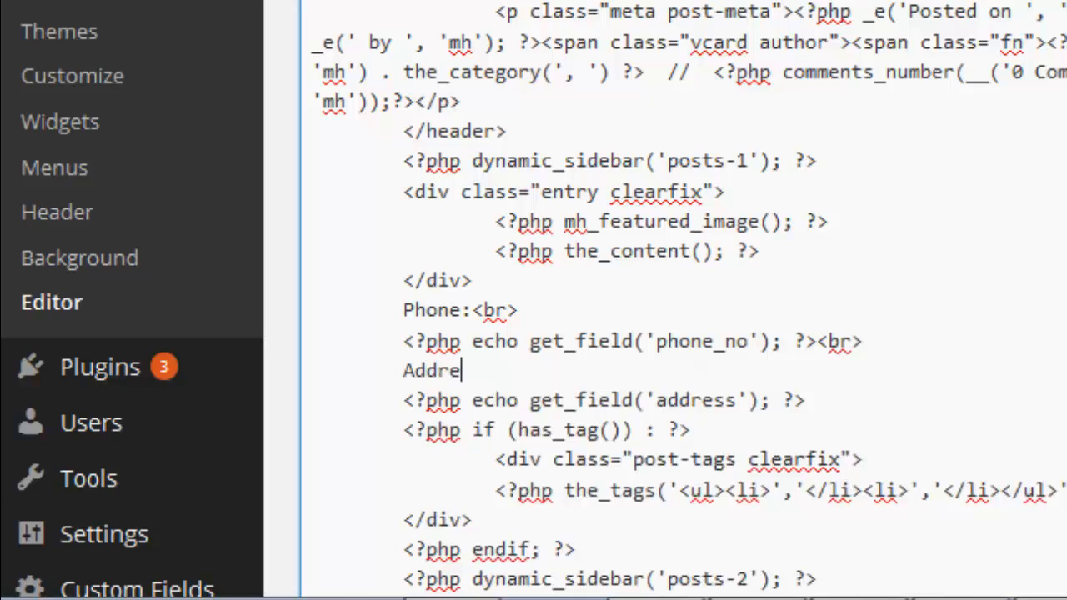
{"action": "type", "text": " <br>"}
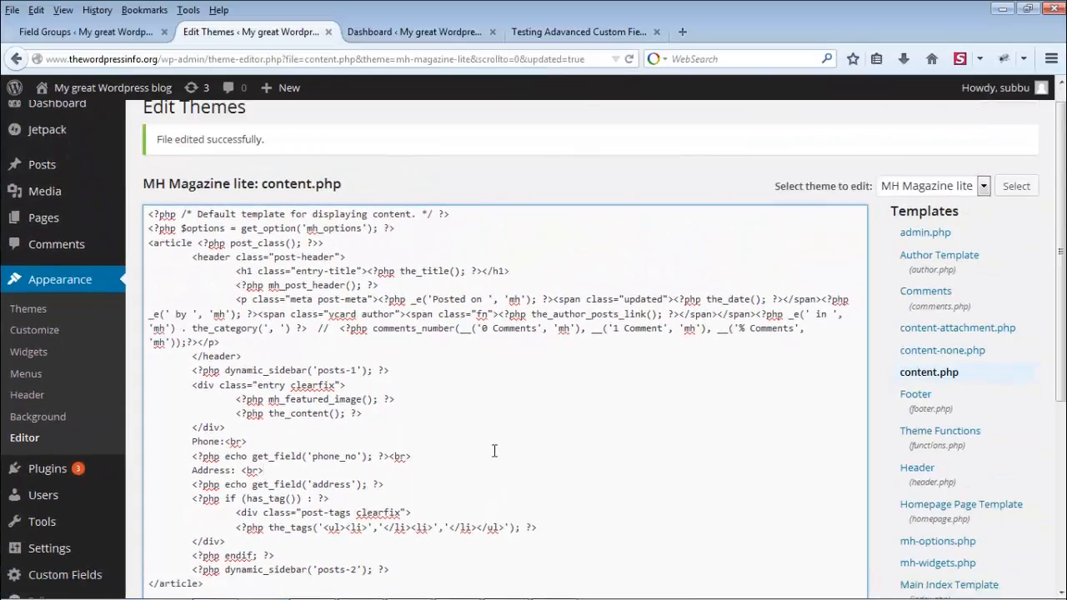
{"action": "scroll", "coordinate": [495, 453], "scroll_direction": "down", "scroll_amount": 5}
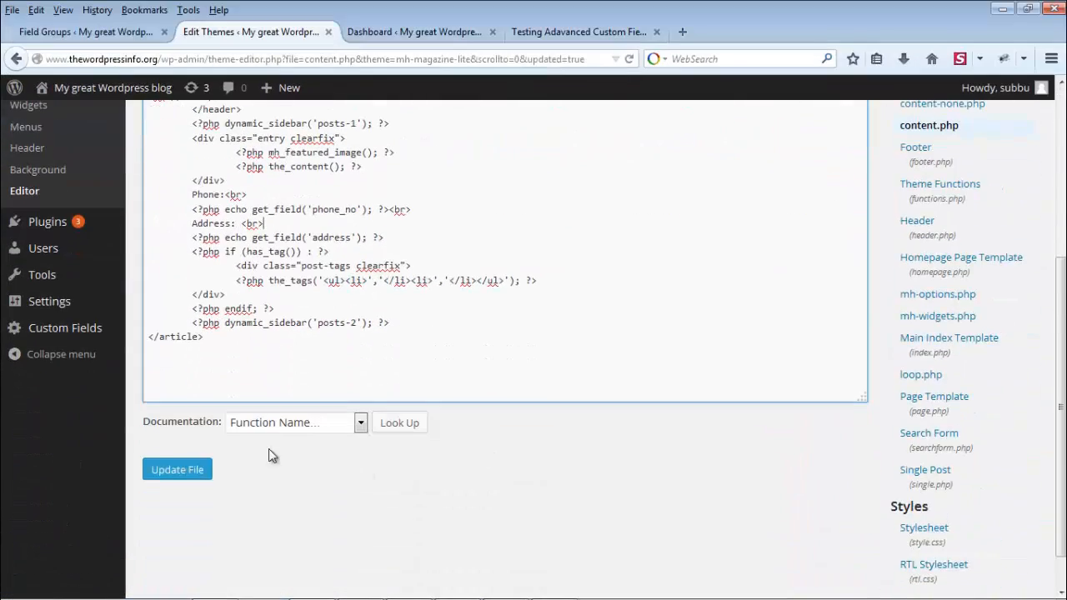
{"action": "left_click", "coordinate": [192, 472]}
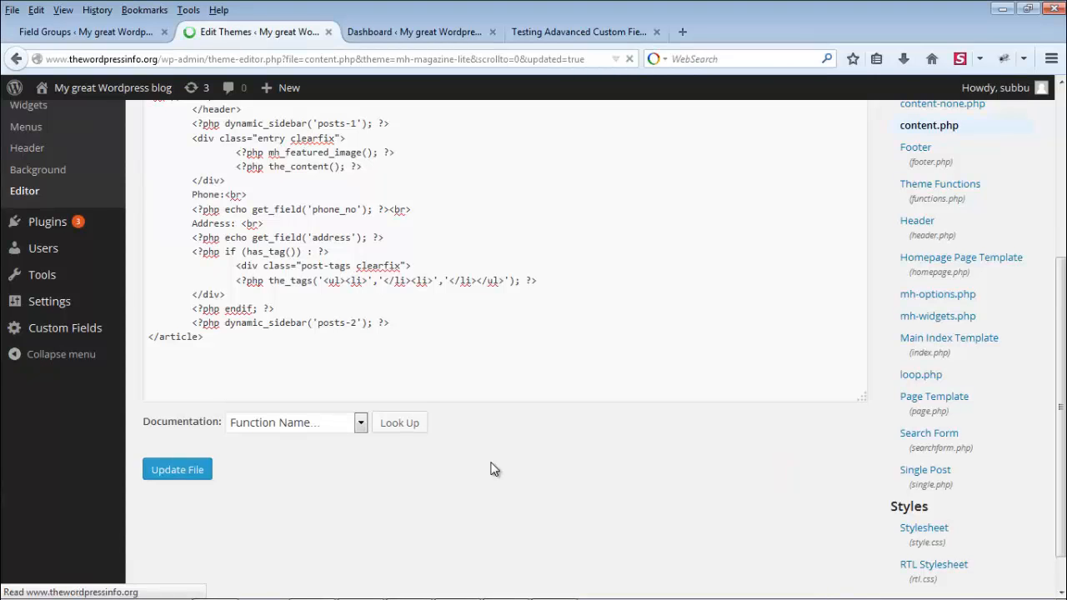
Step: Reload the post to check the Phone: and Address: labels above their values
{"action": "left_click", "coordinate": [594, 33]}
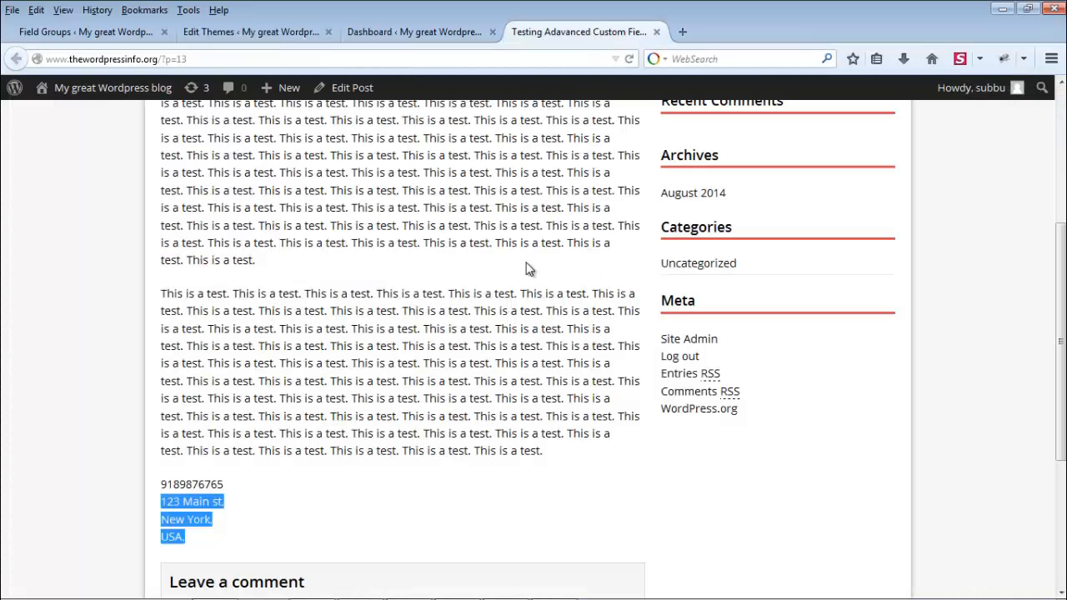
{"action": "key", "text": "F5"}
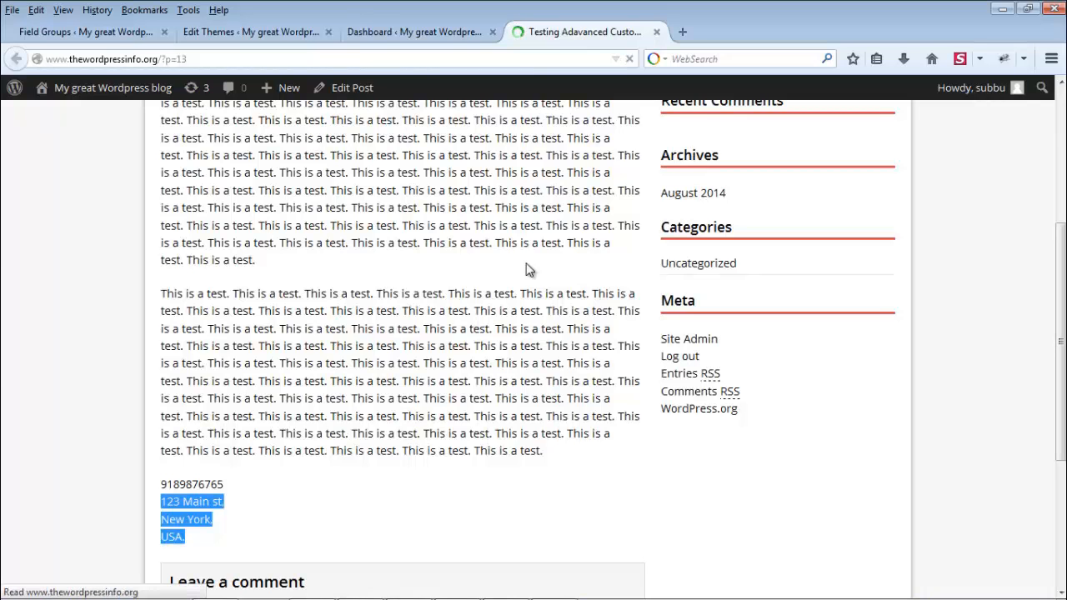
{"action": "scroll", "coordinate": [484, 316], "scroll_direction": "down", "scroll_amount": 2}
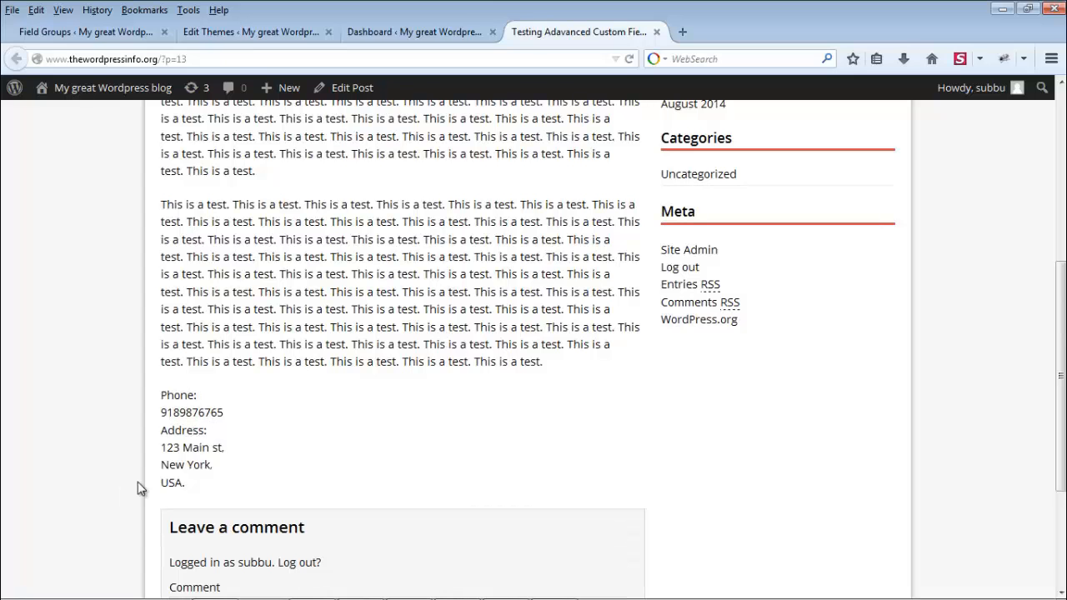
{"action": "left_click", "coordinate": [265, 37]}
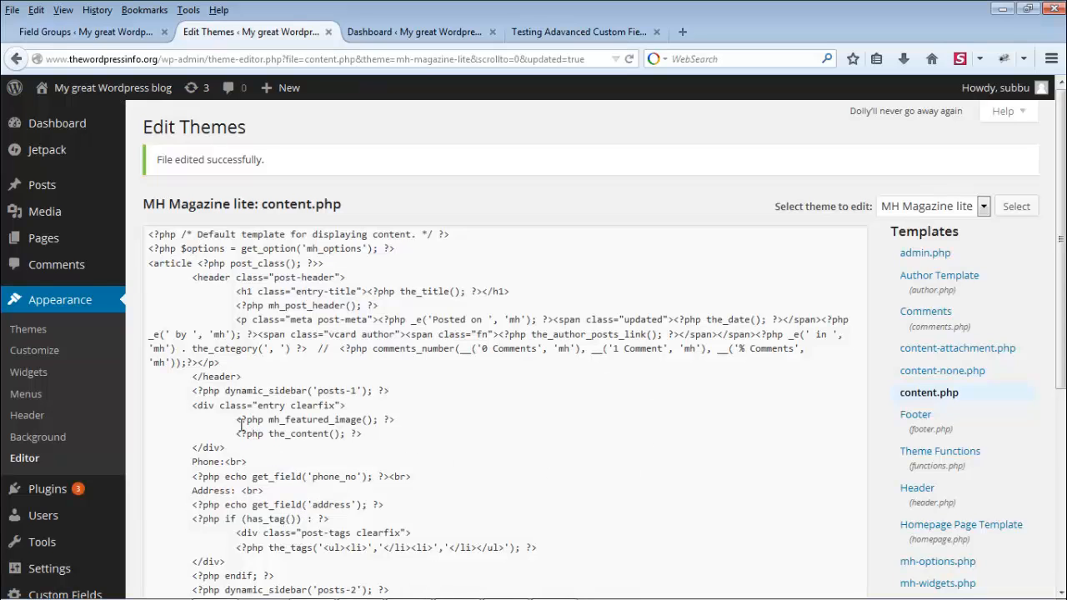
Step: Review the new Phone: and Address: lines in content.php, then return to the labelled post
{"action": "scroll", "coordinate": [354, 474], "scroll_direction": "down", "scroll_amount": 2}
{"action": "left_click_drag", "start_coordinate": [192, 373], "coordinate": [353, 429]}
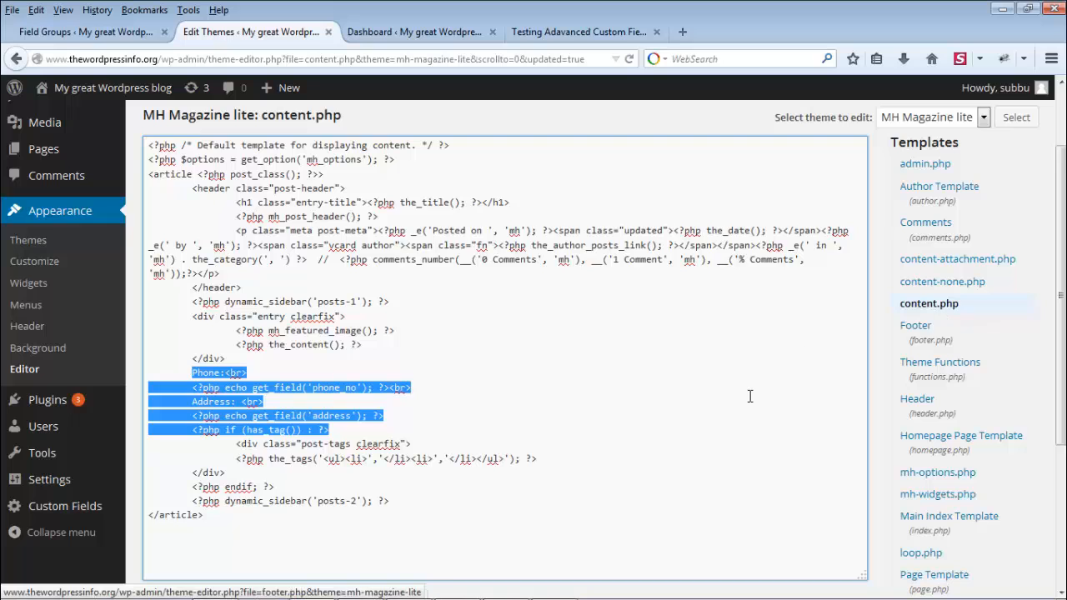
{"action": "scroll", "coordinate": [750, 396], "scroll_direction": "down", "scroll_amount": 4}
{"action": "scroll", "coordinate": [749, 396], "scroll_direction": "down", "scroll_amount": 1}
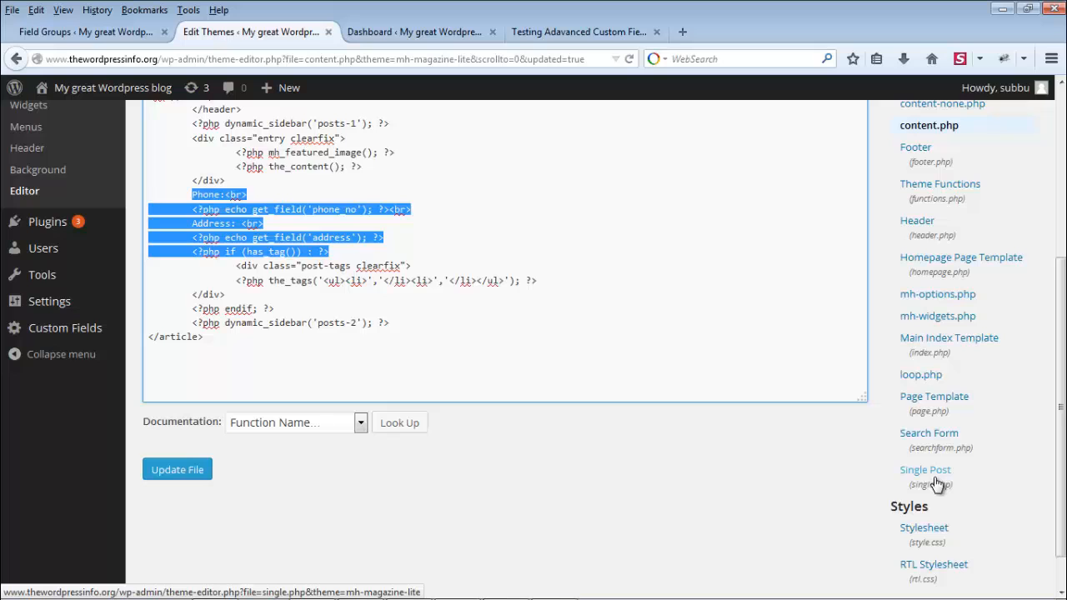
{"action": "scroll", "coordinate": [935, 484], "scroll_direction": "up", "scroll_amount": 3}
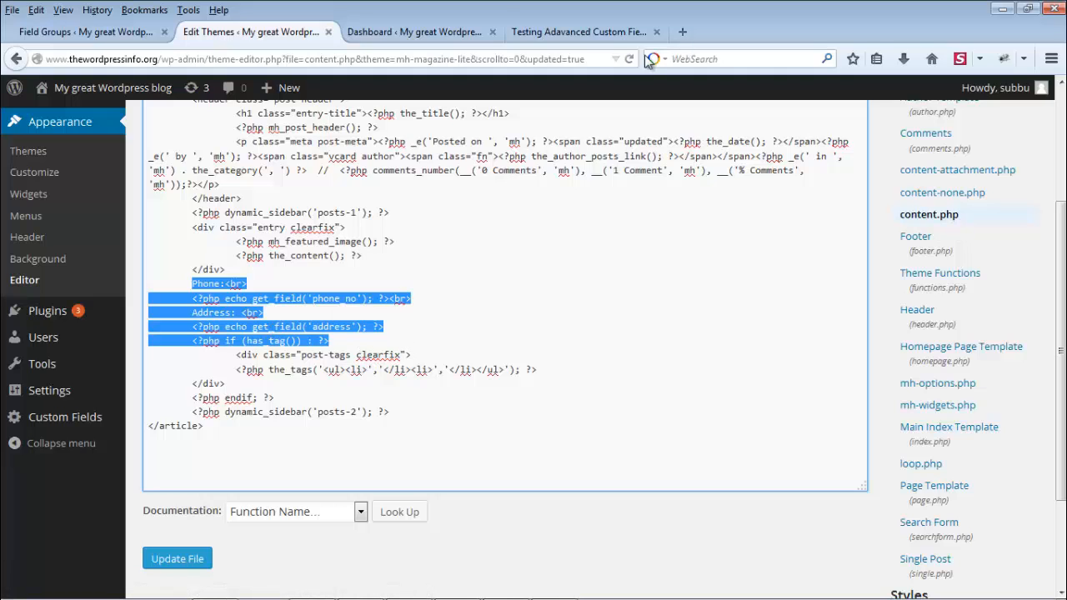
{"action": "left_click", "coordinate": [583, 32]}
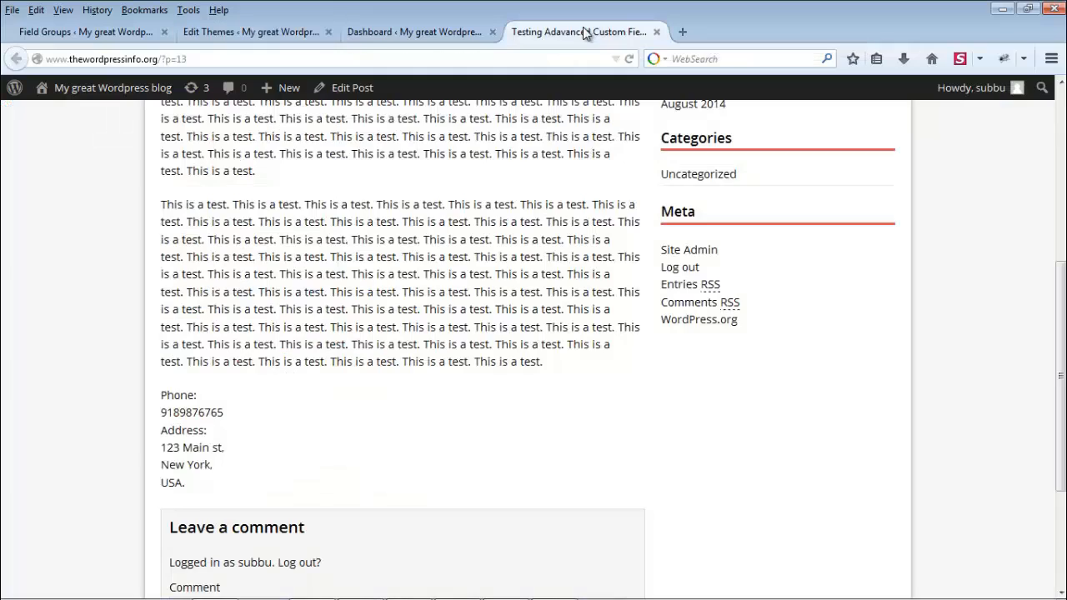